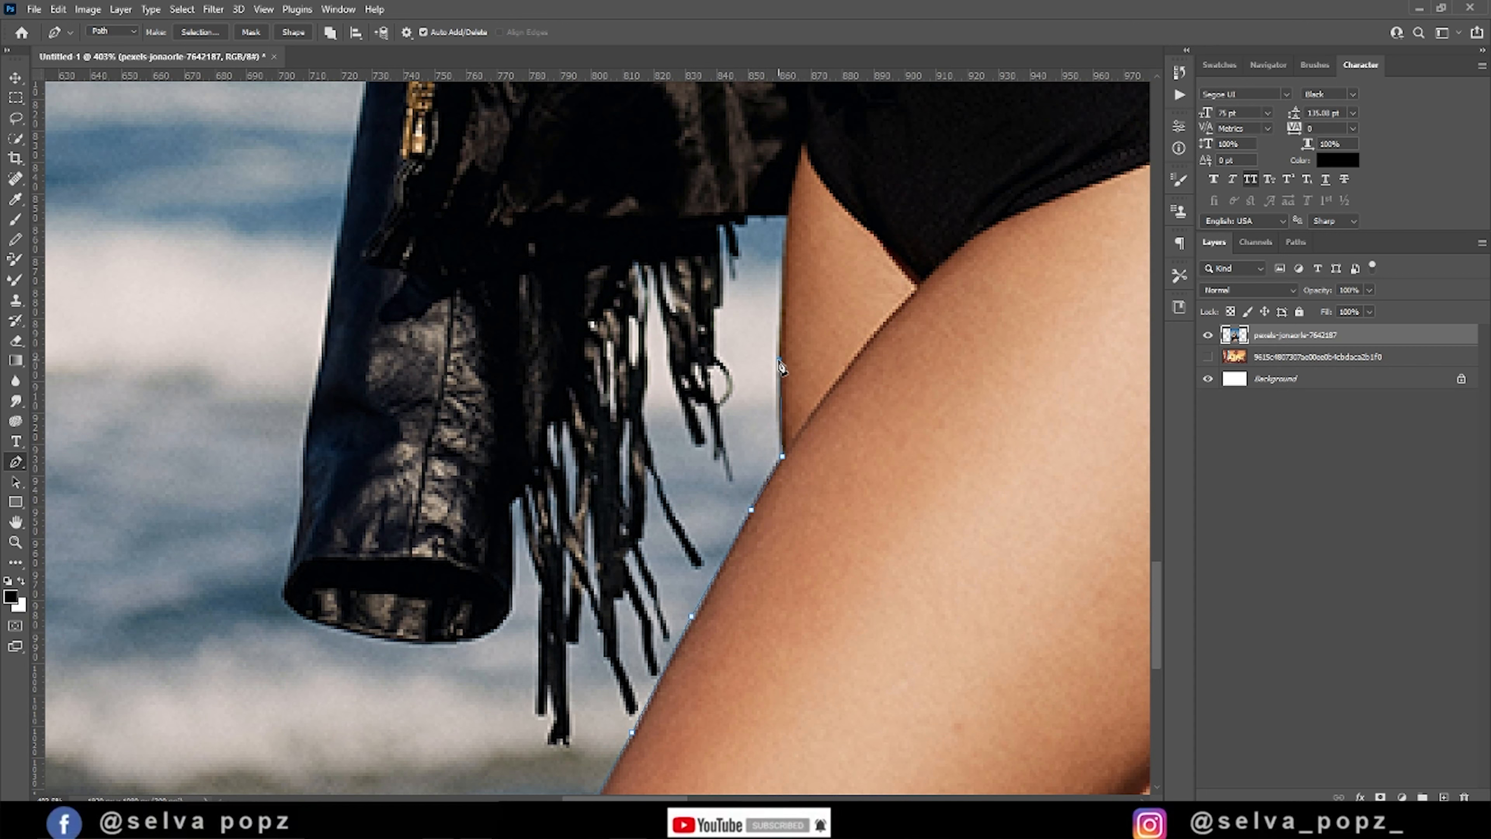
- Continue the Pen path from the inner thigh along the jacket hem and around the short fringe strand beside it
{"action": "left_click", "coordinate": [788, 212]}
{"action": "left_click", "coordinate": [744, 212]}
{"action": "left_click", "coordinate": [738, 250]}
{"action": "left_click", "coordinate": [729, 259]}
{"action": "left_click", "coordinate": [732, 221]}
{"action": "left_click", "coordinate": [723, 221]}
- Trace the outermost long fringe strand down past its small curled loop, around its tip and back up its inner edge
{"action": "left_click", "coordinate": [717, 240]}
{"action": "left_click", "coordinate": [724, 299]}
{"action": "left_click", "coordinate": [714, 356]}
{"action": "left_click", "coordinate": [729, 369]}
{"action": "left_click", "coordinate": [733, 388]}
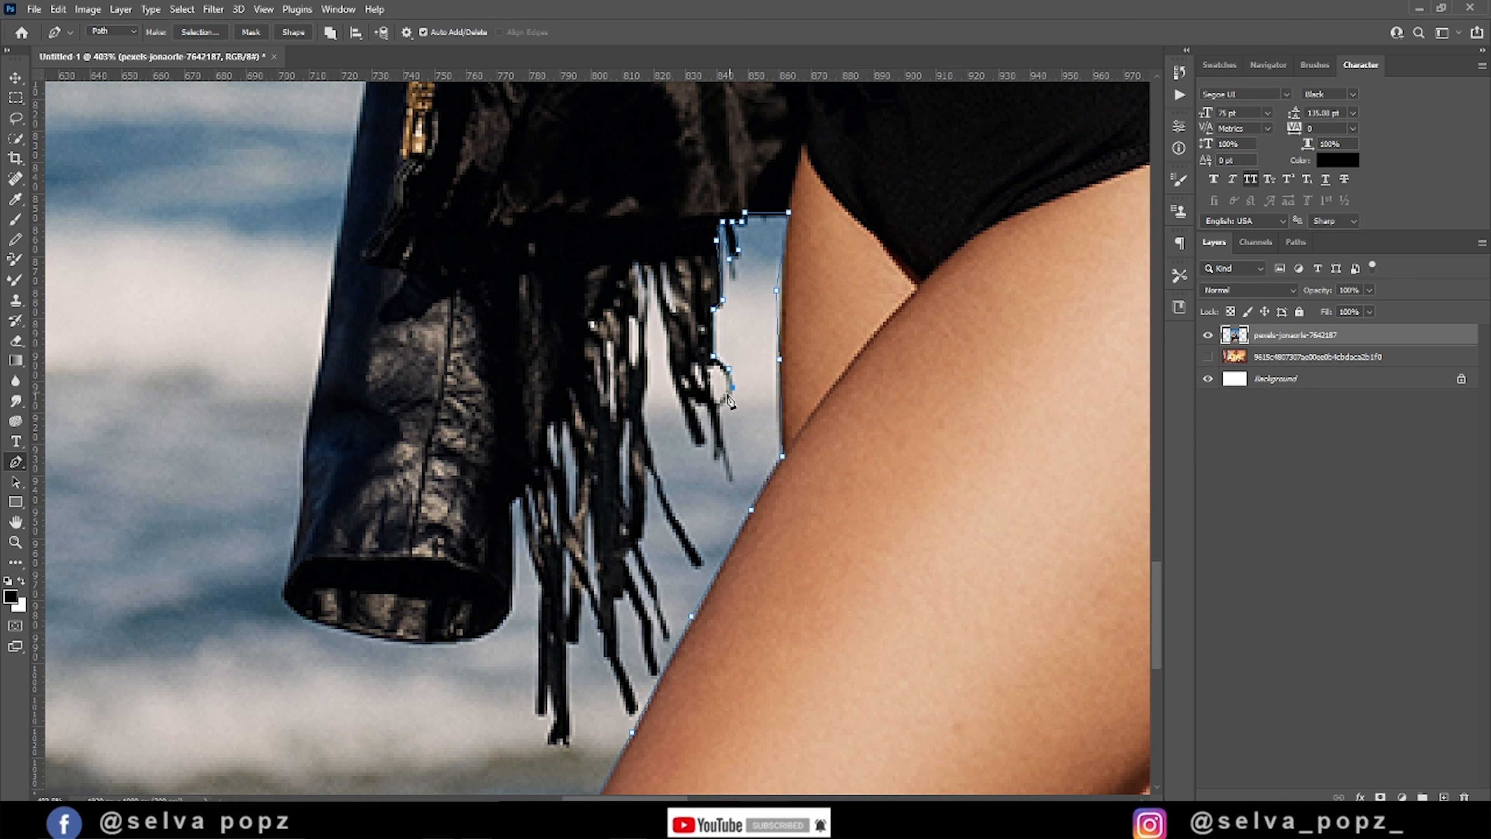
{"action": "left_click", "coordinate": [716, 447]}
{"action": "left_click", "coordinate": [707, 410]}
- Outline the neighbouring fringe strand around its tip and follow its inner edge up to the jacket hem
{"action": "left_click", "coordinate": [689, 400]}
{"action": "left_click", "coordinate": [701, 432]}
{"action": "left_click", "coordinate": [704, 445]}
{"action": "left_click", "coordinate": [676, 390]}
{"action": "left_click", "coordinate": [667, 333]}
{"action": "left_click", "coordinate": [657, 294]}
{"action": "left_click", "coordinate": [648, 256]}
- Trace down the next fringe bundle, around the strand ending in midair beside the thigh, and back up to its base
{"action": "left_click", "coordinate": [644, 290]}
{"action": "left_click", "coordinate": [647, 353]}
{"action": "left_click", "coordinate": [641, 403]}
{"action": "left_click", "coordinate": [688, 545]}
{"action": "left_click", "coordinate": [701, 563]}
{"action": "left_click", "coordinate": [695, 568]}
{"action": "left_click", "coordinate": [654, 476]}
{"action": "left_click", "coordinate": [645, 469]}
- Outline the fringe strands that reach down to the edge of the thigh, returning to the gap between them
{"action": "left_click", "coordinate": [641, 525]}
{"action": "left_click", "coordinate": [639, 541]}
{"action": "left_click", "coordinate": [654, 580]}
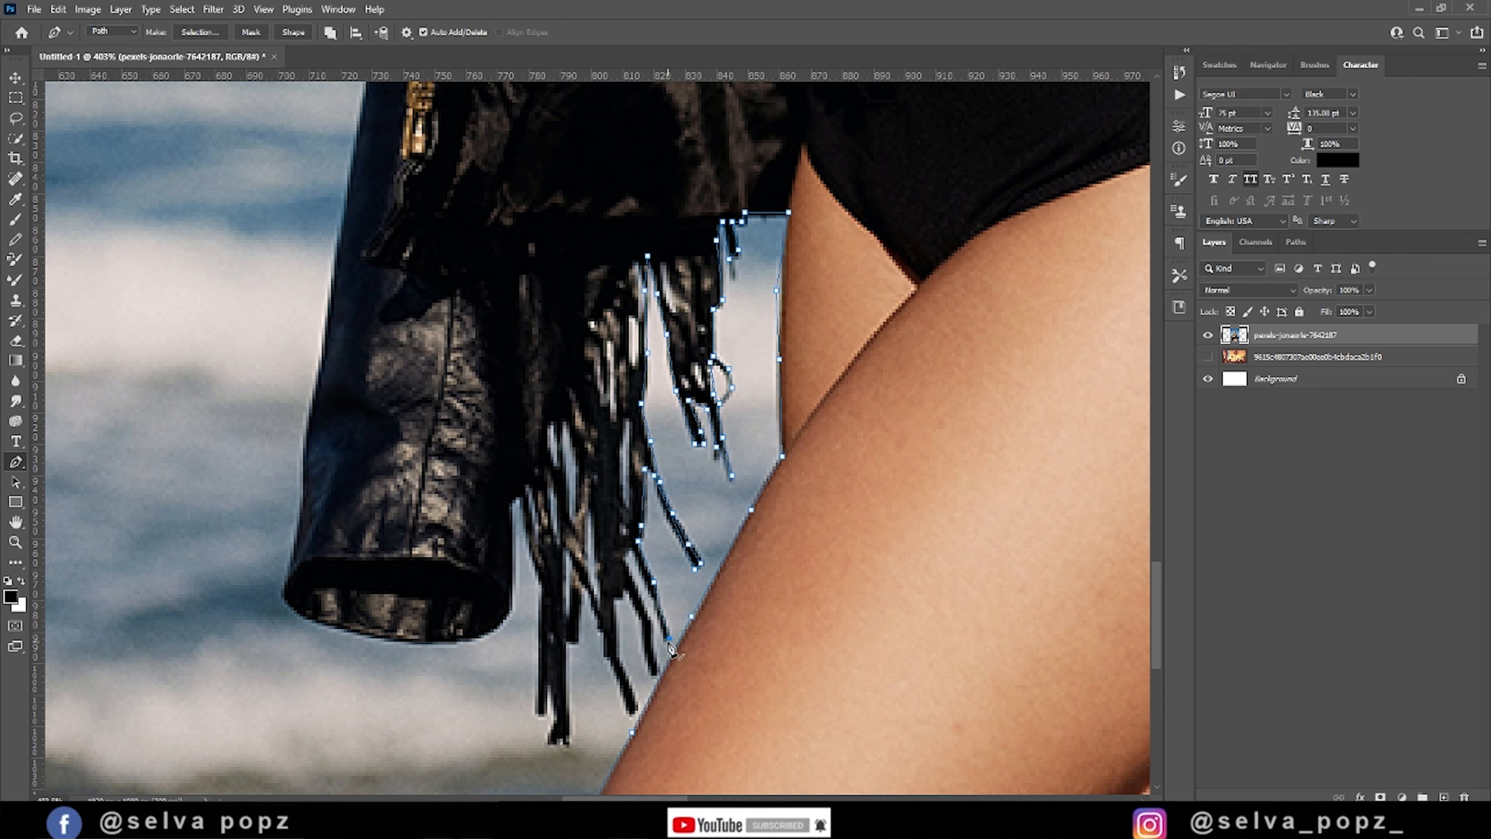
{"action": "left_click", "coordinate": [629, 548]}
{"action": "left_click", "coordinate": [662, 673]}
{"action": "left_click", "coordinate": [638, 616]}
{"action": "left_click", "coordinate": [626, 589]}
- Trace around the long fringe strand just inside those touching the thigh, down to its tip and back up
{"action": "left_click", "coordinate": [613, 598]}
{"action": "left_click", "coordinate": [616, 658]}
{"action": "left_click", "coordinate": [638, 711]}
{"action": "left_click", "coordinate": [631, 714]}
{"action": "left_click", "coordinate": [613, 670]}
{"action": "left_click", "coordinate": [607, 648]}
{"action": "left_click", "coordinate": [601, 625]}
- Outline the short middle fringe strand and the lowest-hanging strand, including its squared tip
{"action": "left_click", "coordinate": [584, 588]}
{"action": "left_click", "coordinate": [576, 642]}
{"action": "left_click", "coordinate": [567, 641]}
{"action": "left_click", "coordinate": [569, 732]}
{"action": "left_click", "coordinate": [569, 744]}
{"action": "left_click", "coordinate": [551, 741]}
{"action": "left_click", "coordinate": [556, 716]}
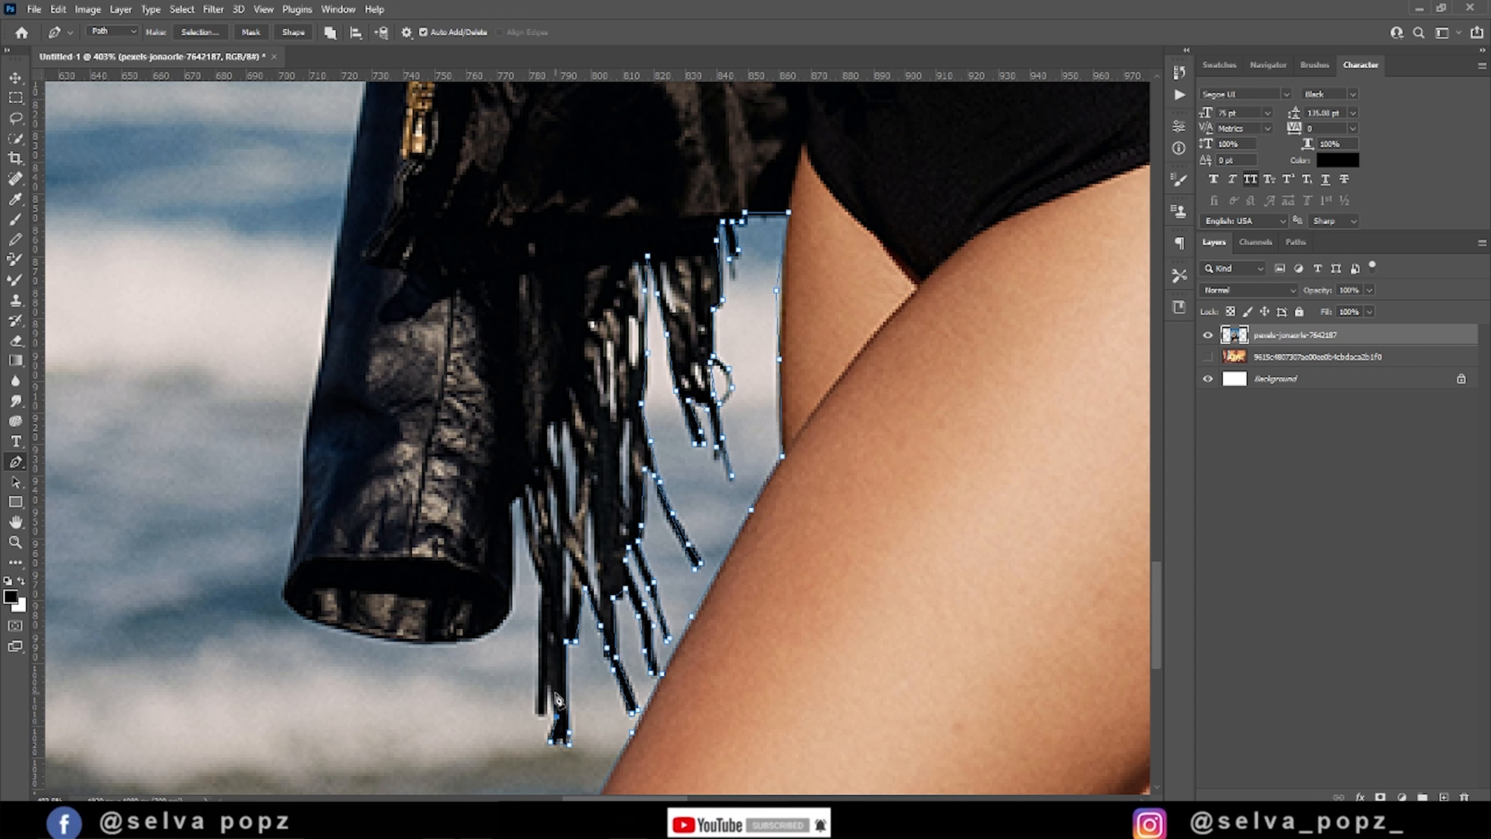
- Trace the innermost fringe strand around its tip and up to where it meets the jacket sleeve
{"action": "left_click", "coordinate": [538, 713]}
{"action": "left_click", "coordinate": [543, 644]}
{"action": "left_click", "coordinate": [540, 586]}
{"action": "left_click", "coordinate": [535, 550]}
{"action": "left_click", "coordinate": [525, 503]}
- Continue the path down the sleeve's inner edge and around the open cuff to its outer corner
{"action": "left_click", "coordinate": [506, 500]}
{"action": "left_click", "coordinate": [512, 570]}
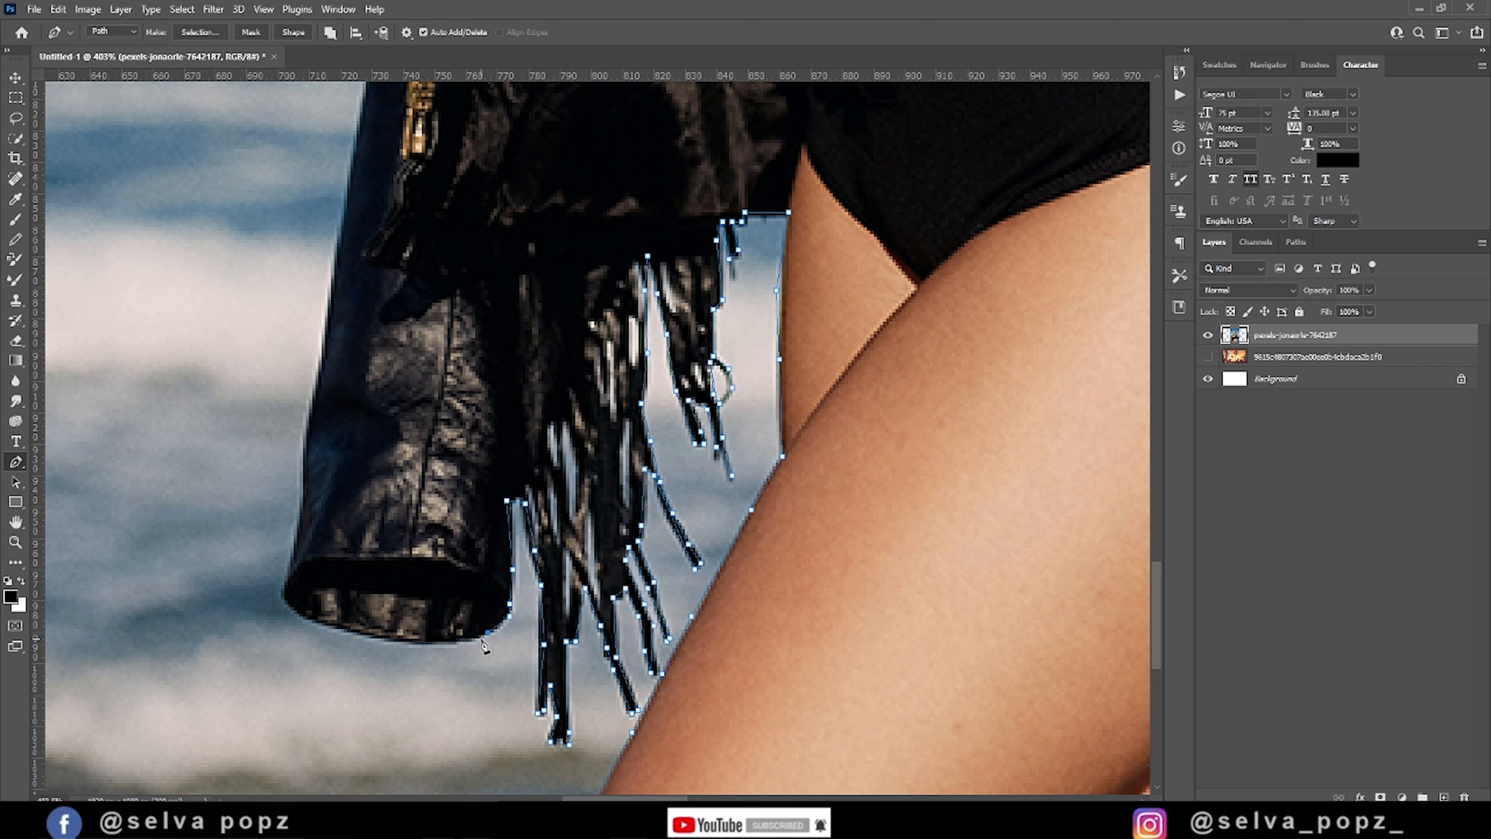
{"action": "left_click", "coordinate": [456, 644]}
{"action": "left_click", "coordinate": [350, 633]}
{"action": "left_click", "coordinate": [308, 619]}
{"action": "left_click", "coordinate": [280, 579]}
- Trace the outer edge of the leather sleeve upward from the cuff
{"action": "left_click", "coordinate": [293, 537]}
{"action": "left_click", "coordinate": [303, 481]}
{"action": "left_click", "coordinate": [303, 449]}
{"action": "scroll", "coordinate": [343, 569], "scroll_direction": "up", "scroll_amount": 5}
{"action": "left_click", "coordinate": [311, 624]}
{"action": "left_click", "coordinate": [321, 568]}
{"action": "left_click", "coordinate": [338, 468]}
{"action": "left_click", "coordinate": [362, 333]}
- Extend the path along the upper part of the hanging sleeve toward waist level
{"action": "scroll", "coordinate": [379, 266], "scroll_direction": "up", "scroll_amount": 8}
{"action": "left_click", "coordinate": [384, 600]}
{"action": "left_click", "coordinate": [397, 563]}
{"action": "left_click", "coordinate": [407, 488]}
{"action": "left_click", "coordinate": [409, 387]}
{"action": "left_click", "coordinate": [418, 340]}
- Trace the jacket's outer edge beside the bare waist up to the lower shoulder tassel
{"action": "scroll", "coordinate": [418, 298], "scroll_direction": "up", "scroll_amount": 8}
{"action": "left_click", "coordinate": [452, 608]}
{"action": "left_click", "coordinate": [452, 574]}
{"action": "left_click", "coordinate": [471, 496]}
{"action": "left_click", "coordinate": [477, 435]}
- Outline the two small tassels sticking out from the jacket edge beside the elbow
{"action": "left_click", "coordinate": [467, 451]}
{"action": "left_click", "coordinate": [467, 464]}
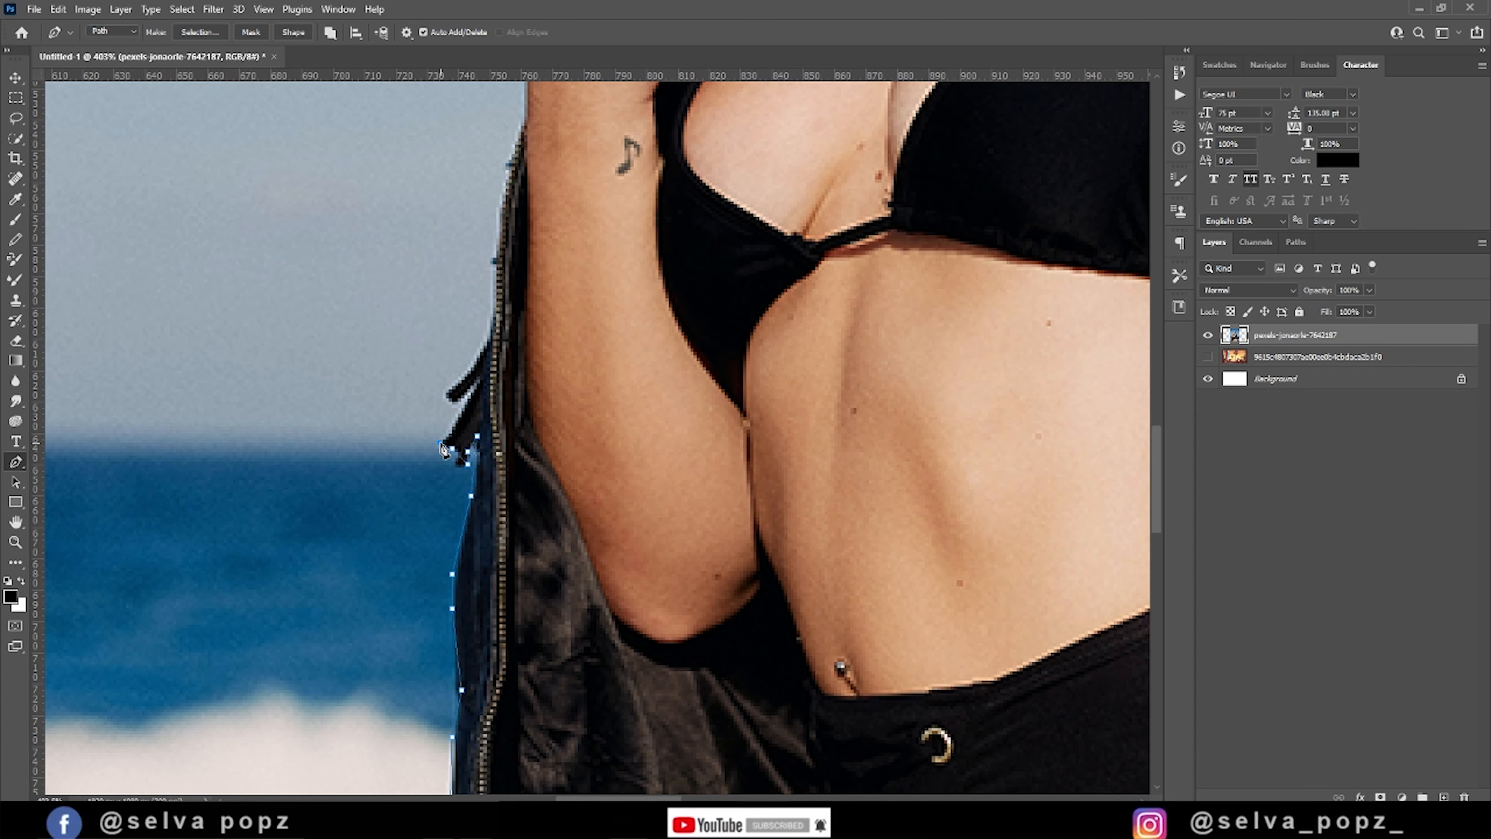
{"action": "left_click", "coordinate": [483, 379]}
{"action": "left_click", "coordinate": [471, 389]}
{"action": "left_click", "coordinate": [454, 401]}
{"action": "left_click", "coordinate": [447, 393]}
- Continue the path from the tassels up the zippered jacket edge toward the forearm
{"action": "left_click", "coordinate": [493, 322]}
{"action": "left_click", "coordinate": [493, 247]}
{"action": "left_click_drag", "start_coordinate": [542, 319], "coordinate": [545, 779]}
{"action": "left_click", "coordinate": [506, 665]}
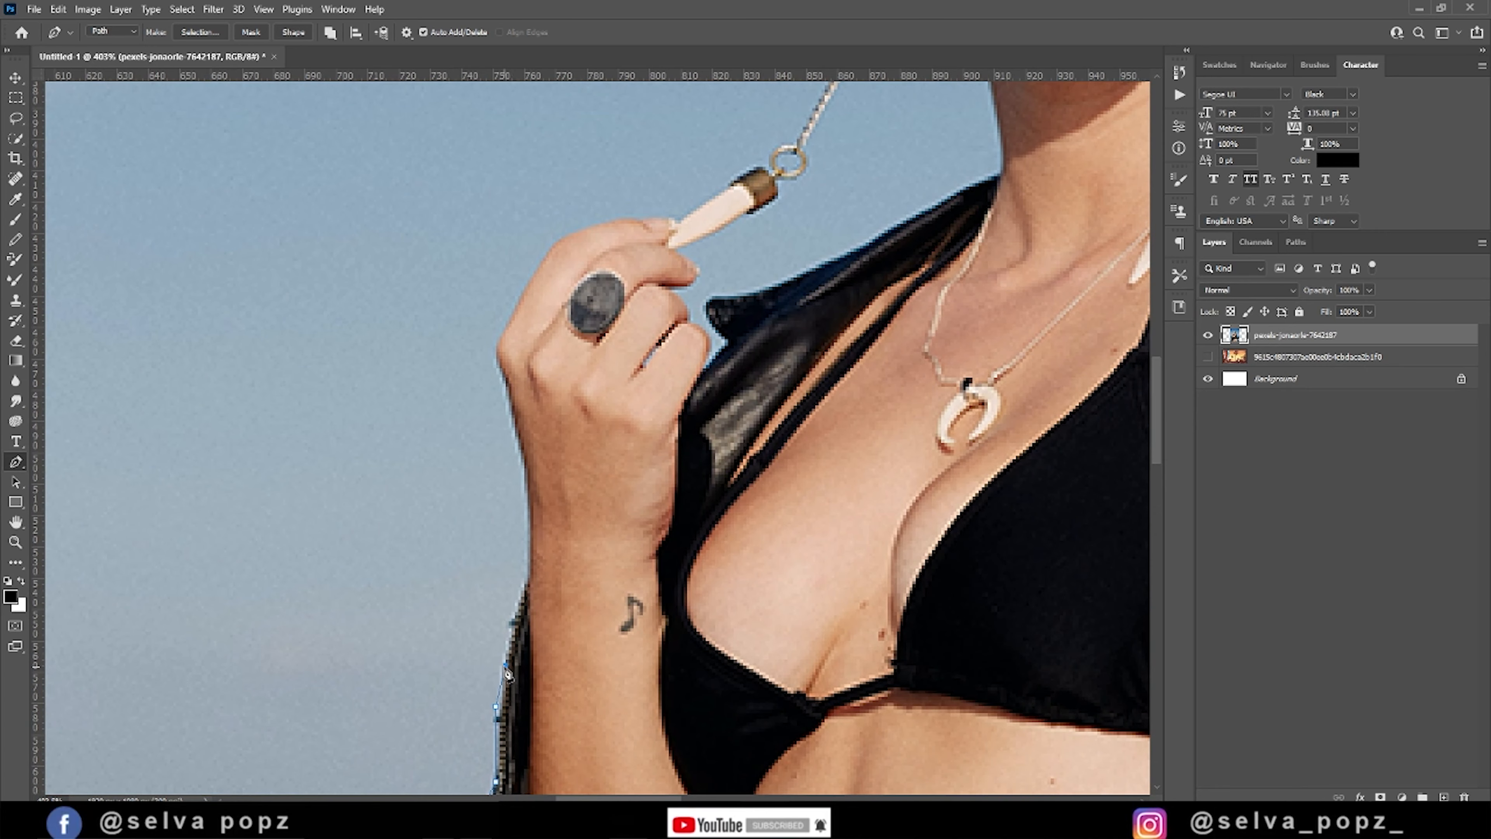
- Trace the outer edge of the wrist and the back of the hand up to the lowest knuckle
{"action": "left_click", "coordinate": [530, 538]}
{"action": "left_click", "coordinate": [528, 494]}
{"action": "left_click", "coordinate": [521, 449]}
{"action": "left_click", "coordinate": [509, 394]}
{"action": "left_click", "coordinate": [496, 354]}
- Follow the outline of the raised hand over the knuckles and along the index finger to its tip
{"action": "left_click_drag", "start_coordinate": [576, 331], "coordinate": [546, 588]}
{"action": "left_click", "coordinate": [472, 597]}
{"action": "left_click", "coordinate": [490, 560]}
{"action": "left_click", "coordinate": [513, 524]}
{"action": "left_click", "coordinate": [531, 496]}
{"action": "left_click", "coordinate": [563, 482]}
{"action": "left_click", "coordinate": [594, 478]}
{"action": "left_click", "coordinate": [613, 475]}
{"action": "left_click", "coordinate": [641, 472]}
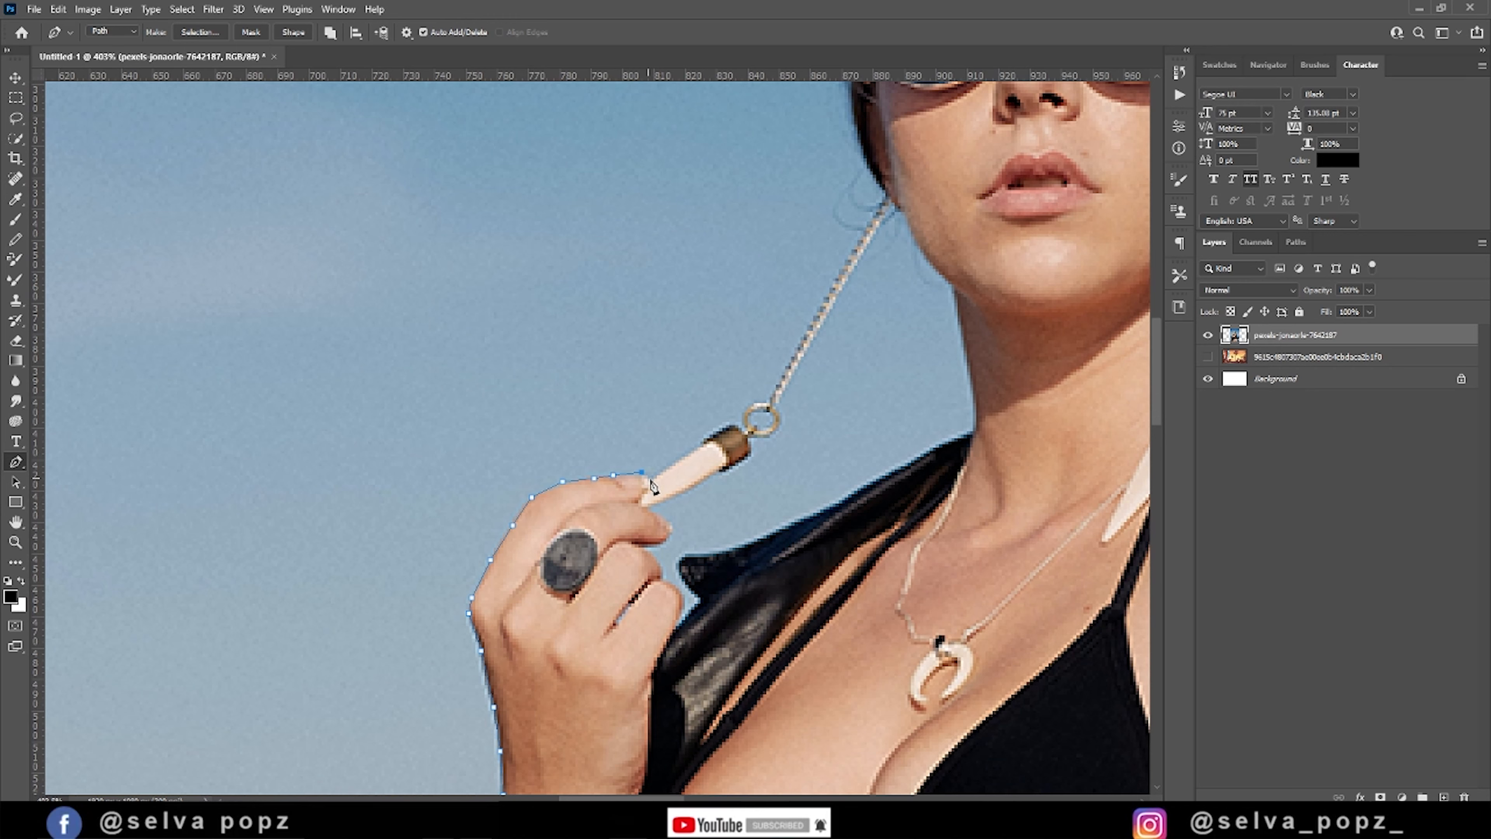
- Trace along the tooth pendant, its metal cap and ring, and up the outer side of the chain to the face
{"action": "left_click", "coordinate": [707, 440]}
{"action": "left_click", "coordinate": [726, 425]}
{"action": "left_click", "coordinate": [742, 412]}
{"action": "left_click", "coordinate": [754, 403]}
{"action": "left_click", "coordinate": [873, 211]}
- Continue the path from the chain's upper end up the hair edge, past the sunglasses to the upper temple
{"action": "left_click_drag", "start_coordinate": [887, 147], "coordinate": [726, 583]}
{"action": "left_click", "coordinate": [706, 544]}
{"action": "left_click", "coordinate": [706, 497]}
{"action": "left_click", "coordinate": [703, 459]}
{"action": "left_click", "coordinate": [703, 422]}
{"action": "left_click", "coordinate": [713, 403]}
{"action": "left_click", "coordinate": [721, 365]}
{"action": "left_click", "coordinate": [731, 325]}
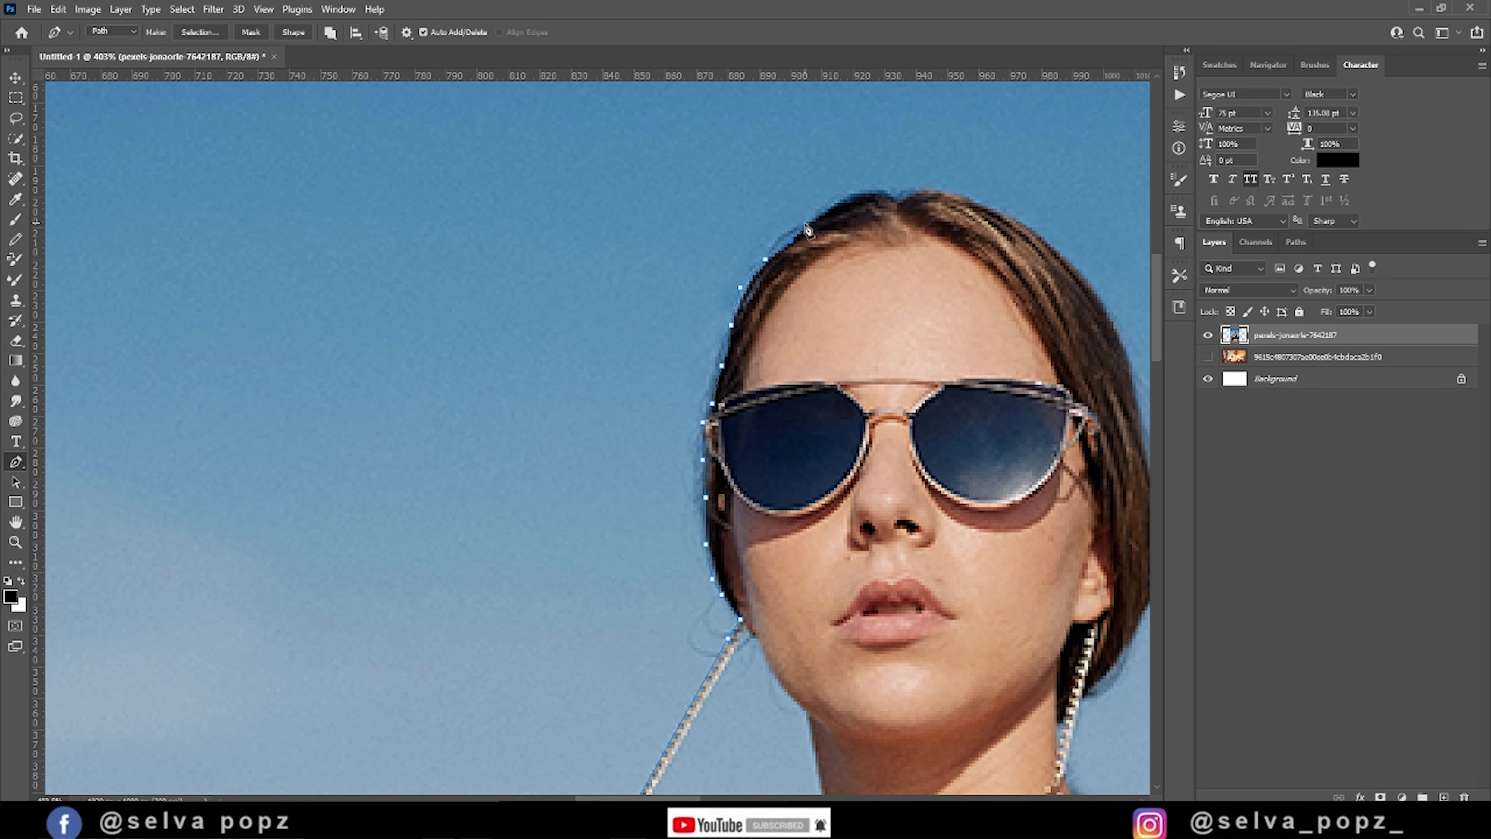
- Trace over the crown of the head and down the far side of the hair to ear level
{"action": "left_click", "coordinate": [828, 206]}
{"action": "left_click", "coordinate": [856, 193]}
{"action": "left_click", "coordinate": [884, 193]}
{"action": "left_click", "coordinate": [903, 193]}
{"action": "left_click_drag", "start_coordinate": [1054, 250], "coordinate": [435, 241]}
{"action": "left_click", "coordinate": [483, 335]}
{"action": "left_click", "coordinate": [500, 385]}
{"action": "left_click", "coordinate": [510, 424]}
{"action": "left_click", "coordinate": [527, 524]}
{"action": "left_click", "coordinate": [528, 591]}
- Outline the lower end of the hair and the neck beside the earring down to the jacket
{"action": "left_click_drag", "start_coordinate": [519, 620], "coordinate": [726, 282]}
{"action": "left_click", "coordinate": [722, 284]}
{"action": "left_click", "coordinate": [707, 319]}
{"action": "left_click", "coordinate": [683, 348]}
{"action": "left_click", "coordinate": [663, 369]}
{"action": "left_click", "coordinate": [642, 436]}
{"action": "left_click", "coordinate": [648, 458]}
- Follow the upper edge of the jacket across the shoulder toward the pointed collar
{"action": "left_click", "coordinate": [676, 472]}
{"action": "left_click", "coordinate": [704, 482]}
{"action": "left_click", "coordinate": [728, 488]}
{"action": "left_click", "coordinate": [766, 489]}
{"action": "left_click", "coordinate": [782, 494]}
{"action": "left_click", "coordinate": [832, 491]}
- Trace around the pointed collar tip and back to the jacket's shoulder
{"action": "left_click", "coordinate": [864, 514]}
{"action": "left_click", "coordinate": [886, 515]}
{"action": "left_click", "coordinate": [902, 511]}
{"action": "left_click", "coordinate": [930, 510]}
{"action": "left_click", "coordinate": [907, 524]}
{"action": "left_click", "coordinate": [885, 542]}
{"action": "left_click", "coordinate": [905, 563]}
- Continue the path down the outside of the jacket shoulder to the fringe
{"action": "left_click_drag", "start_coordinate": [991, 476], "coordinate": [500, 271]}
{"action": "left_click", "coordinate": [445, 387]}
{"action": "left_click", "coordinate": [477, 453]}
{"action": "left_click", "coordinate": [495, 491]}
{"action": "left_click", "coordinate": [503, 517]}
{"action": "left_click", "coordinate": [538, 570]}
{"action": "left_click", "coordinate": [569, 617]}
{"action": "left_click", "coordinate": [579, 620]}
- Trace the outer edge of the fringe down to the smooth part of the hanging sleeve
{"action": "left_click_drag", "start_coordinate": [596, 649], "coordinate": [356, 226]}
{"action": "left_click", "coordinate": [352, 235]}
{"action": "left_click", "coordinate": [368, 285]}
{"action": "left_click", "coordinate": [395, 364]}
{"action": "left_click", "coordinate": [417, 399]}
{"action": "left_click", "coordinate": [436, 445]}
{"action": "left_click", "coordinate": [455, 502]}
{"action": "left_click", "coordinate": [462, 524]}
{"action": "left_click", "coordinate": [451, 539]}
{"action": "left_click", "coordinate": [473, 639]}
- Follow the outer edge of the hanging sleeve down past the horizon and the waves
{"action": "left_click_drag", "start_coordinate": [474, 639], "coordinate": [361, 310]}
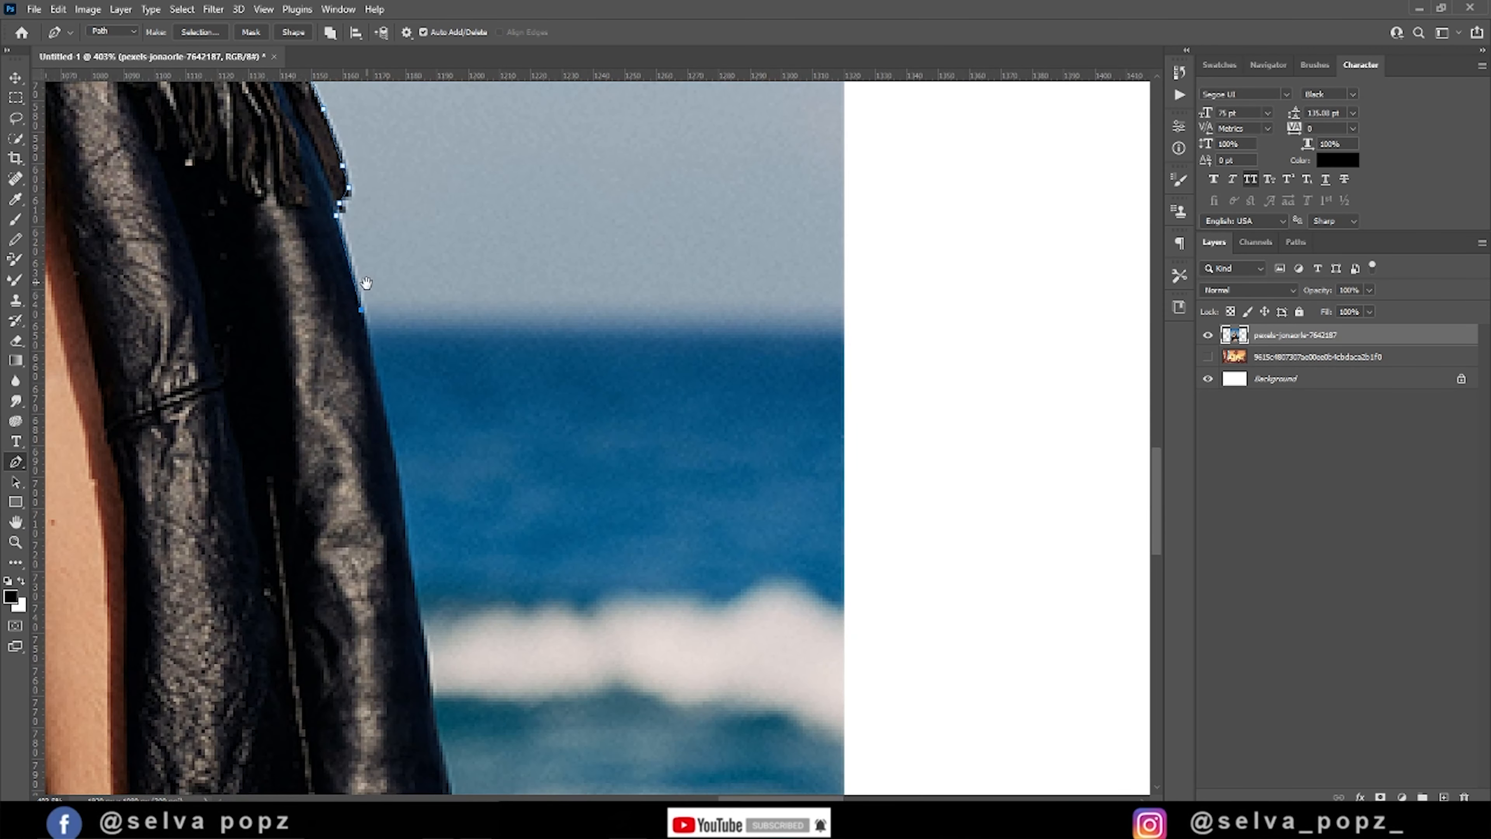
{"action": "left_click", "coordinate": [392, 453]}
{"action": "left_click", "coordinate": [420, 603]}
{"action": "left_click_drag", "start_coordinate": [420, 603], "coordinate": [317, 245]}
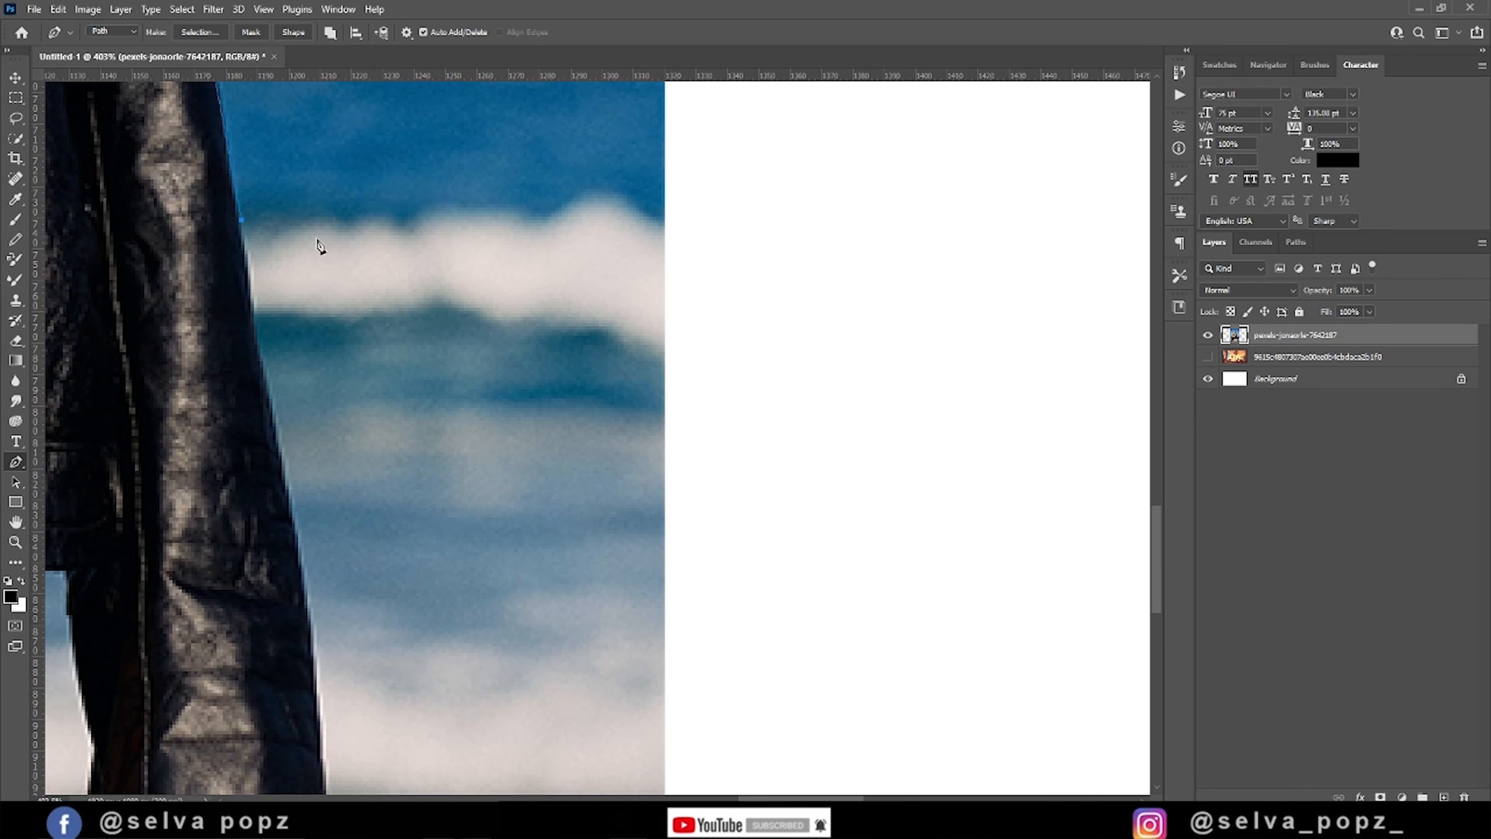
{"action": "left_click", "coordinate": [292, 517]}
{"action": "left_click_drag", "start_coordinate": [301, 623], "coordinate": [254, 201]}
{"action": "left_click", "coordinate": [262, 197]}
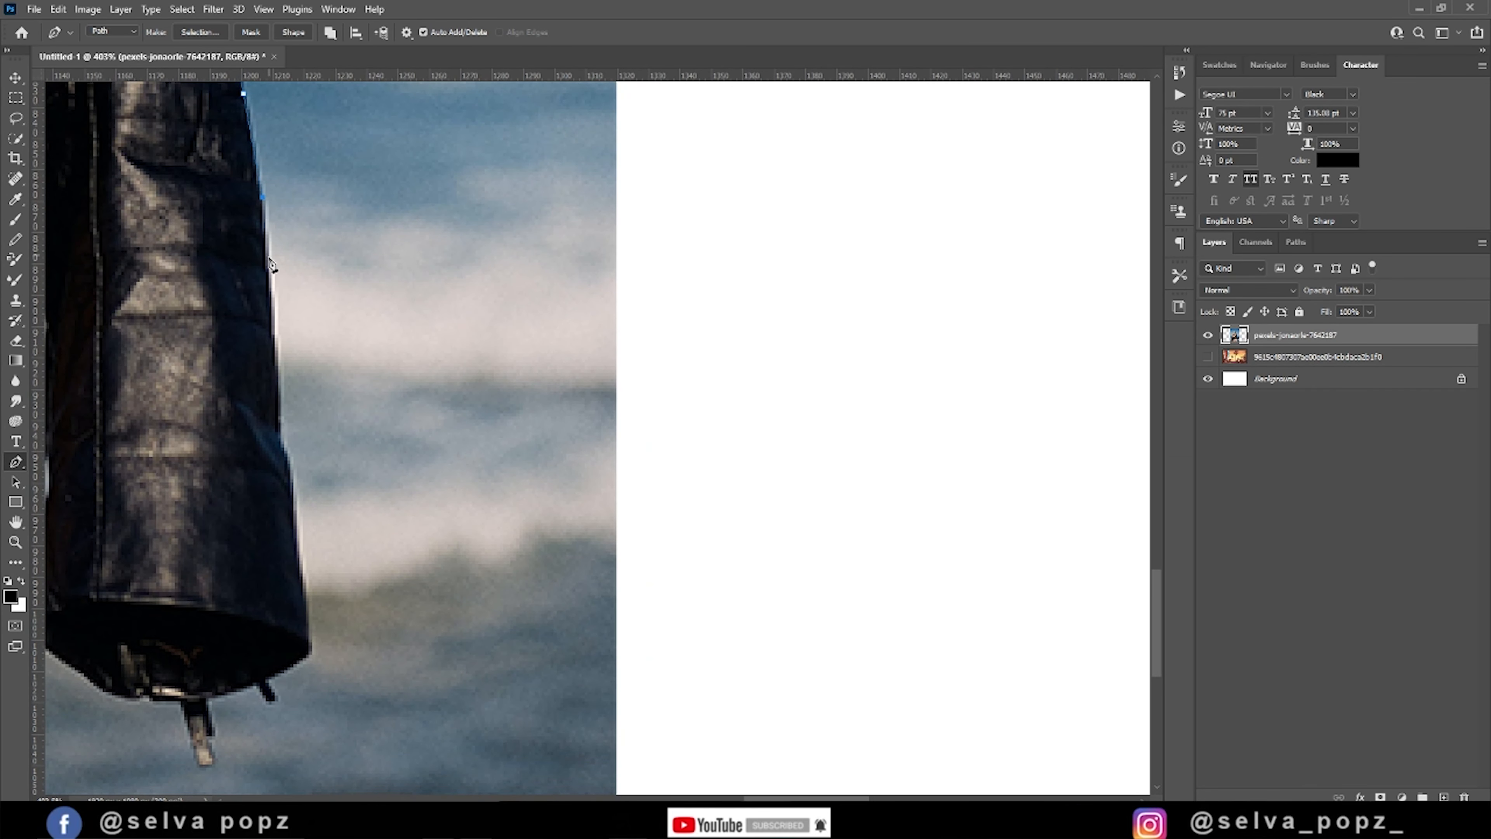
- Trace the lower outer edge of the sleeve and round the corner of its flared cuff
{"action": "left_click", "coordinate": [277, 397]}
{"action": "left_click", "coordinate": [291, 466]}
{"action": "left_click", "coordinate": [293, 510]}
{"action": "left_click", "coordinate": [297, 570]}
{"action": "left_click", "coordinate": [309, 620]}
{"action": "left_click", "coordinate": [306, 655]}
{"action": "left_click", "coordinate": [285, 671]}
- Outline the small tab and the longer strap hanging beneath the sleeve cuff
{"action": "left_click", "coordinate": [265, 680]}
{"action": "left_click", "coordinate": [277, 695]}
{"action": "left_click", "coordinate": [266, 701]}
{"action": "left_click", "coordinate": [256, 687]}
{"action": "left_click", "coordinate": [209, 702]}
{"action": "left_click", "coordinate": [212, 730]}
{"action": "left_click", "coordinate": [209, 751]}
{"action": "left_click", "coordinate": [215, 764]}
{"action": "left_click", "coordinate": [199, 764]}
{"action": "left_click", "coordinate": [187, 738]}
{"action": "left_click", "coordinate": [180, 705]}
- Trace the rest of the cuff's lower edge and turn up the inner side of the sleeve
{"action": "left_click_drag", "start_coordinate": [157, 694], "coordinate": [698, 650]}
{"action": "left_click", "coordinate": [694, 656]}
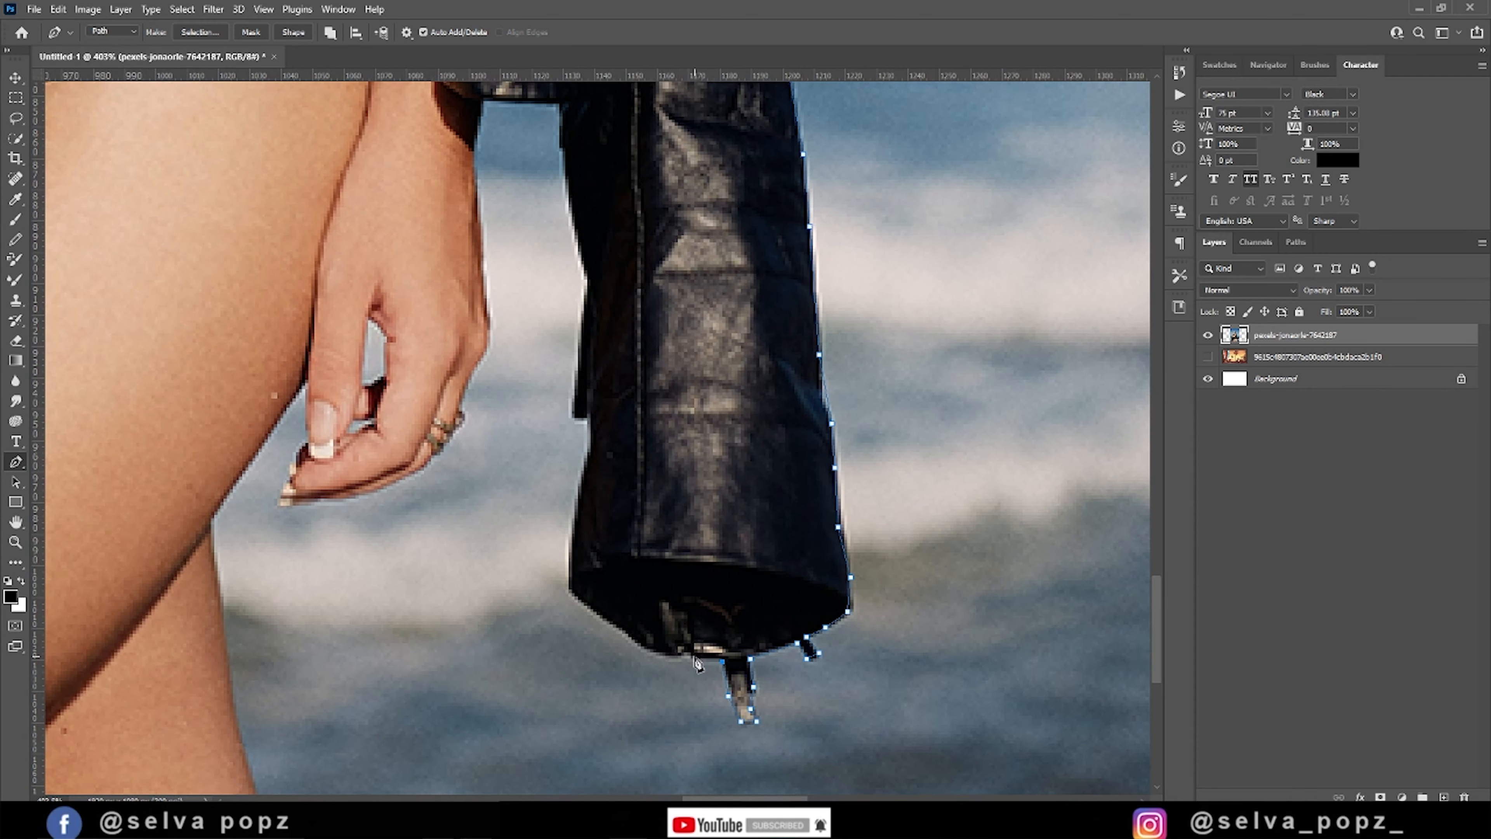
{"action": "left_click", "coordinate": [651, 653]}
{"action": "left_click", "coordinate": [569, 578]}
{"action": "left_click", "coordinate": [575, 527]}
{"action": "left_click", "coordinate": [590, 454]}
- Follow the sleeve's inner edge up to the jacket hem and across to the wrist
{"action": "left_click", "coordinate": [587, 418]}
{"action": "left_click", "coordinate": [573, 413]}
{"action": "left_click", "coordinate": [584, 298]}
{"action": "left_click", "coordinate": [581, 259]}
{"action": "left_click", "coordinate": [558, 146]}
{"action": "left_click", "coordinate": [555, 103]}
{"action": "left_click", "coordinate": [477, 94]}
- Trace the outer edge of the lowered hand past the rings and along the underside to the fingertips
{"action": "left_click", "coordinate": [474, 151]}
{"action": "left_click", "coordinate": [477, 220]}
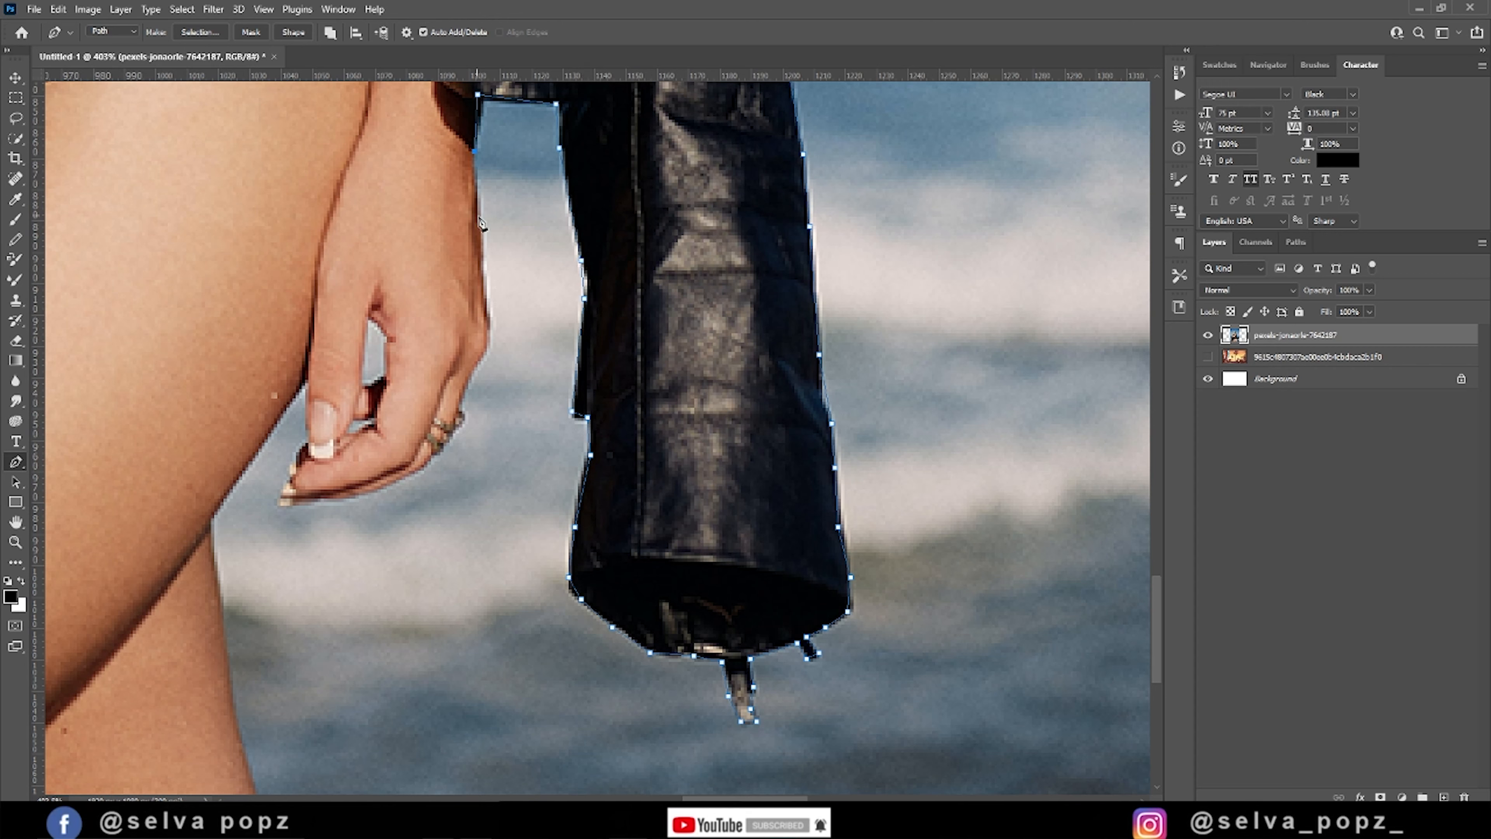
{"action": "left_click", "coordinate": [456, 433]}
{"action": "left_click", "coordinate": [437, 452]}
{"action": "left_click", "coordinate": [396, 482]}
{"action": "left_click", "coordinate": [339, 501]}
{"action": "left_click", "coordinate": [306, 501]}
- Trace around the fingernails back to the thigh and down to where the two legs meet
{"action": "left_click", "coordinate": [290, 483]}
{"action": "left_click", "coordinate": [290, 464]}
{"action": "left_click", "coordinate": [301, 448]}
{"action": "left_click", "coordinate": [309, 435]}
{"action": "left_click", "coordinate": [262, 445]}
{"action": "left_click", "coordinate": [209, 520]}
- Follow the rear leg to the photo's lower edge and close the path beneath the legs
{"action": "left_click_drag", "start_coordinate": [226, 559], "coordinate": [386, 206]}
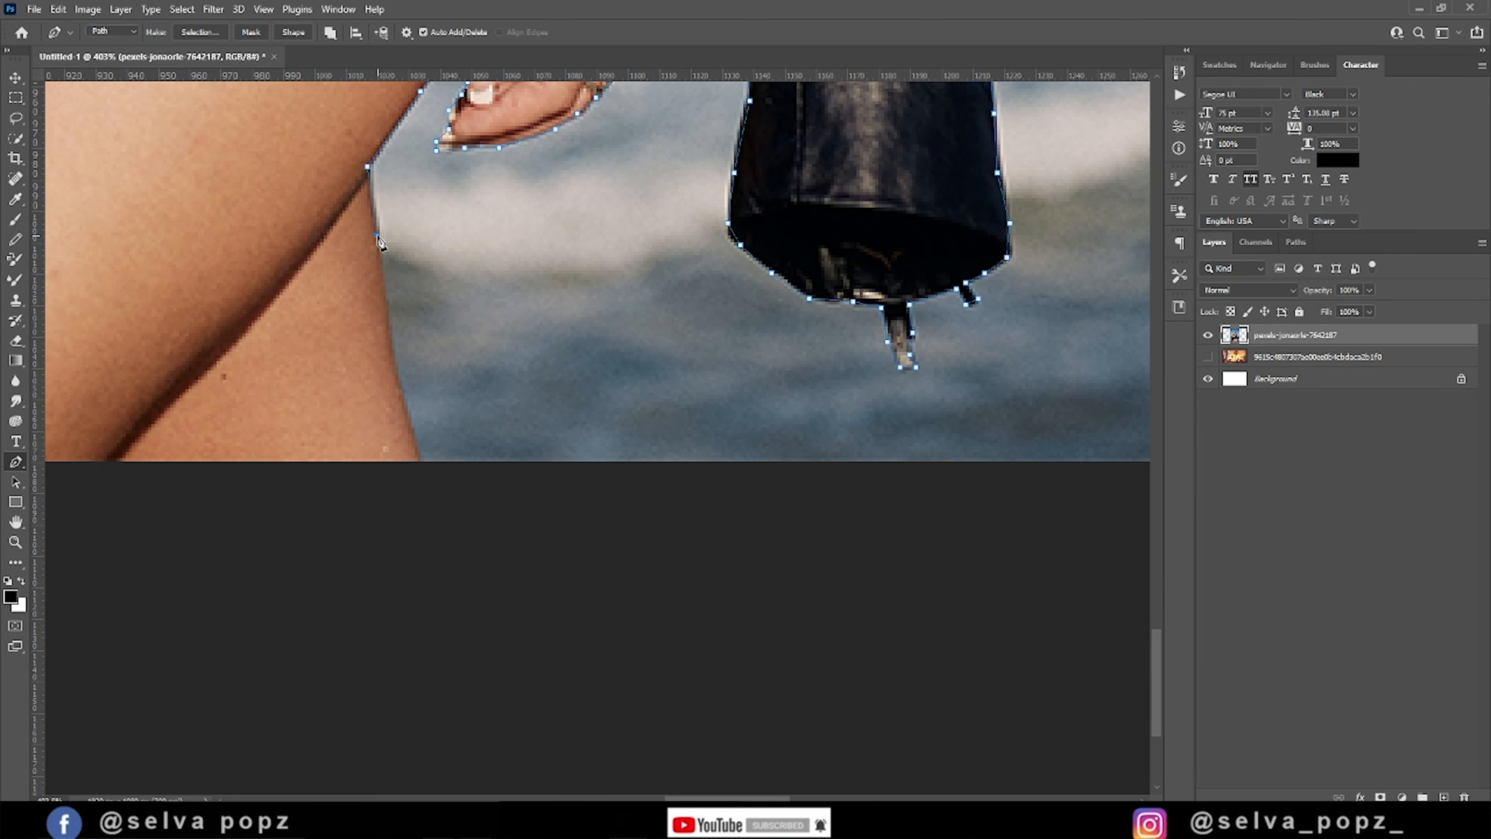
{"action": "left_click", "coordinate": [420, 462]}
{"action": "scroll", "coordinate": [483, 464], "scroll_direction": "down", "scroll_amount": 4}
{"action": "left_click", "coordinate": [400, 528]}
{"action": "left_click_drag", "start_coordinate": [205, 519], "coordinate": [673, 417]}
{"action": "left_click", "coordinate": [423, 465]}
{"action": "left_click", "coordinate": [378, 405]}
- Convert the closed path to a selection and add it as a layer mask to the woman's photo
{"action": "key", "text": "ctrl+Return"}
{"action": "key", "text": "ctrl+0"}
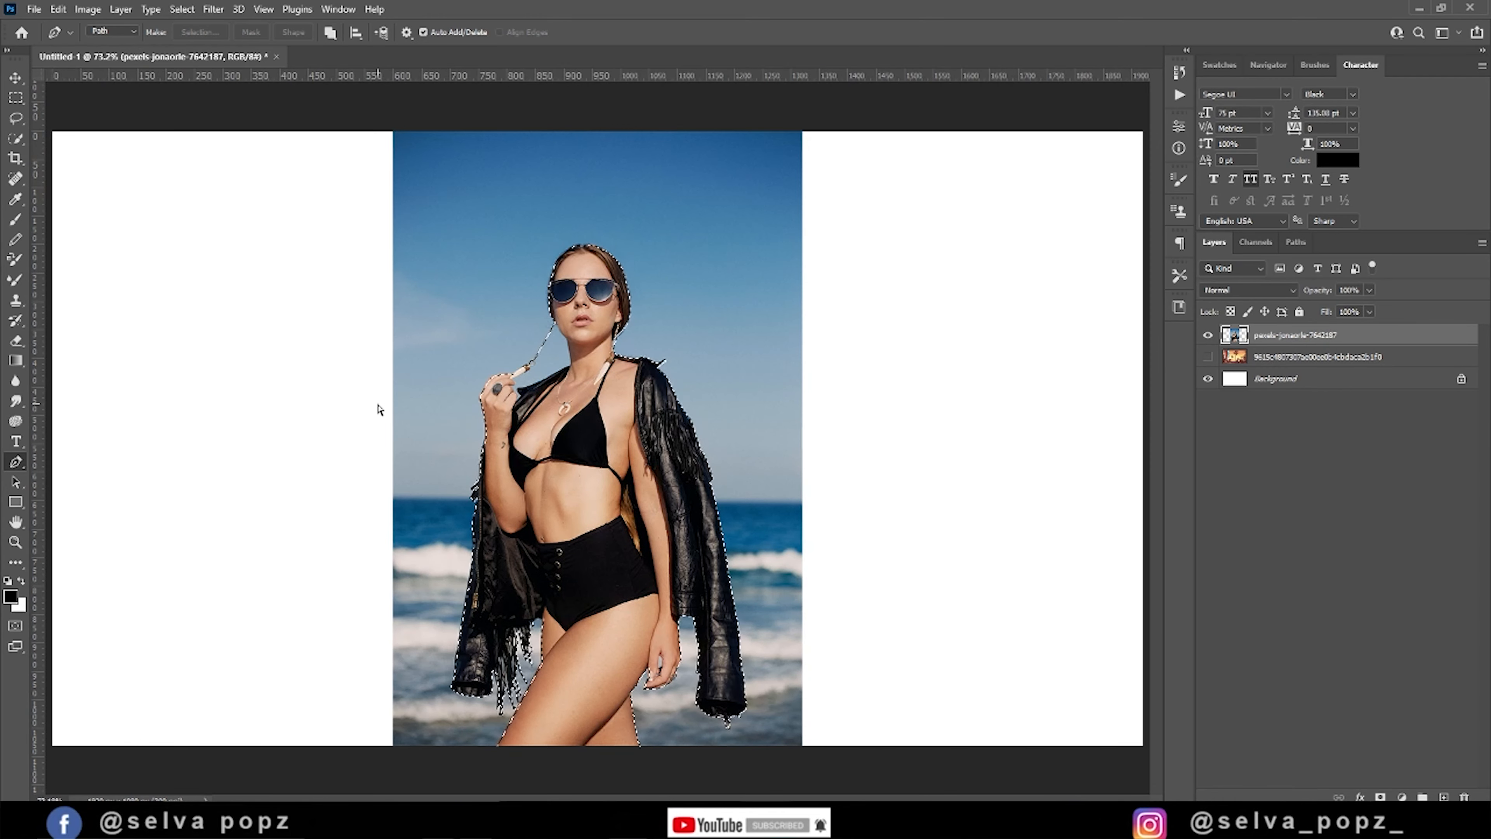
{"action": "left_click", "coordinate": [1381, 797]}
- Select the sky enclosed by the chain, neck and raised hand with the Magic Wand, remove it and deselect
{"action": "scroll", "coordinate": [543, 350], "scroll_direction": "up", "scroll_amount": 5}
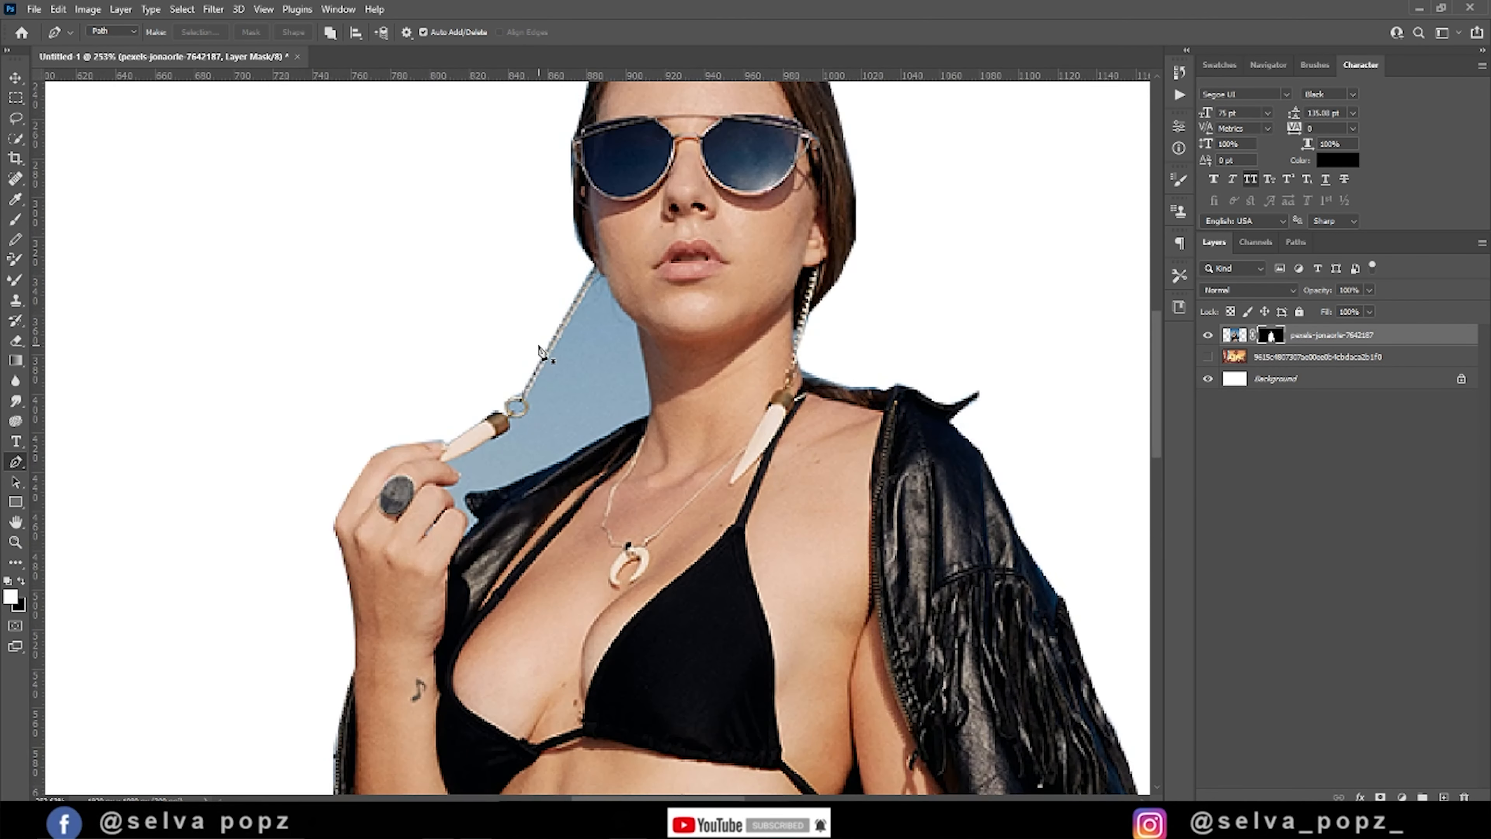
{"action": "key", "text": "w"}
{"action": "key", "text": "shift+w"}
{"action": "left_click", "coordinate": [543, 349]}
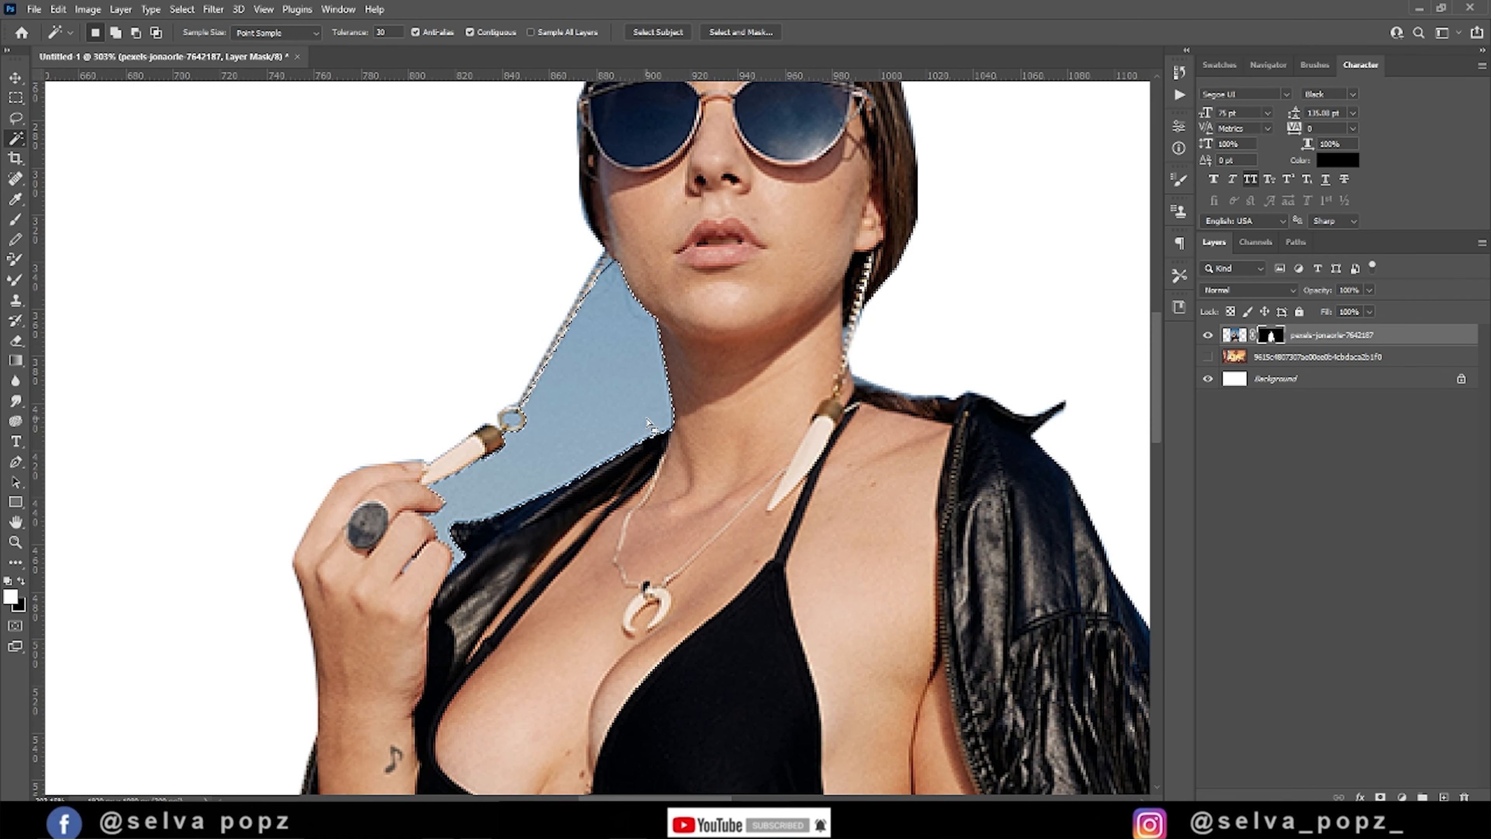
{"action": "key", "text": "Delete"}
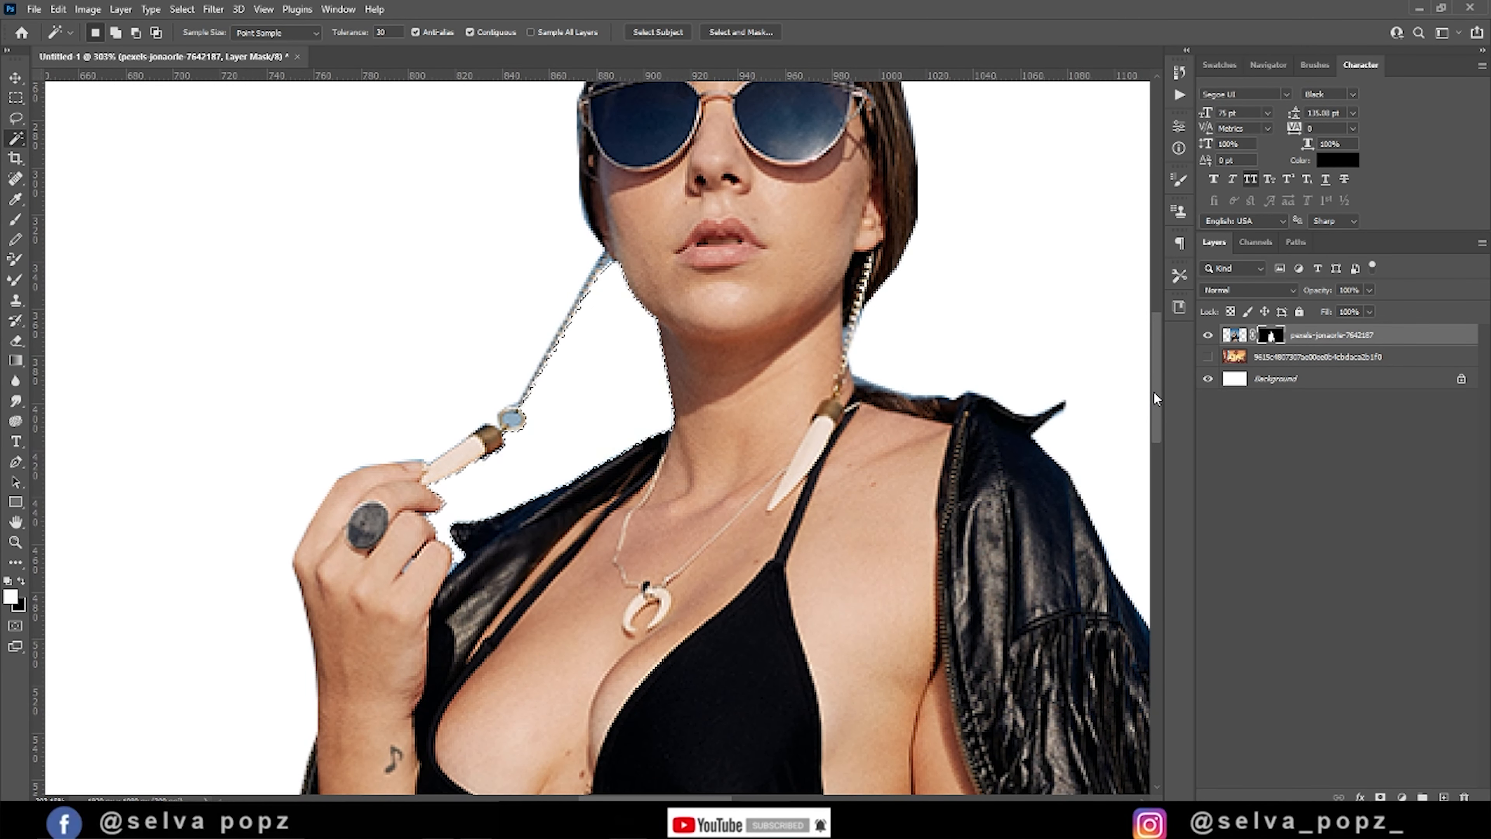
{"action": "key", "text": "ctrl+d"}
{"action": "key", "text": "v"}
- Remove the sky patch inside the pendant's metal ring using the Magic Wand
{"action": "scroll", "coordinate": [559, 414], "scroll_direction": "up", "scroll_amount": 3}
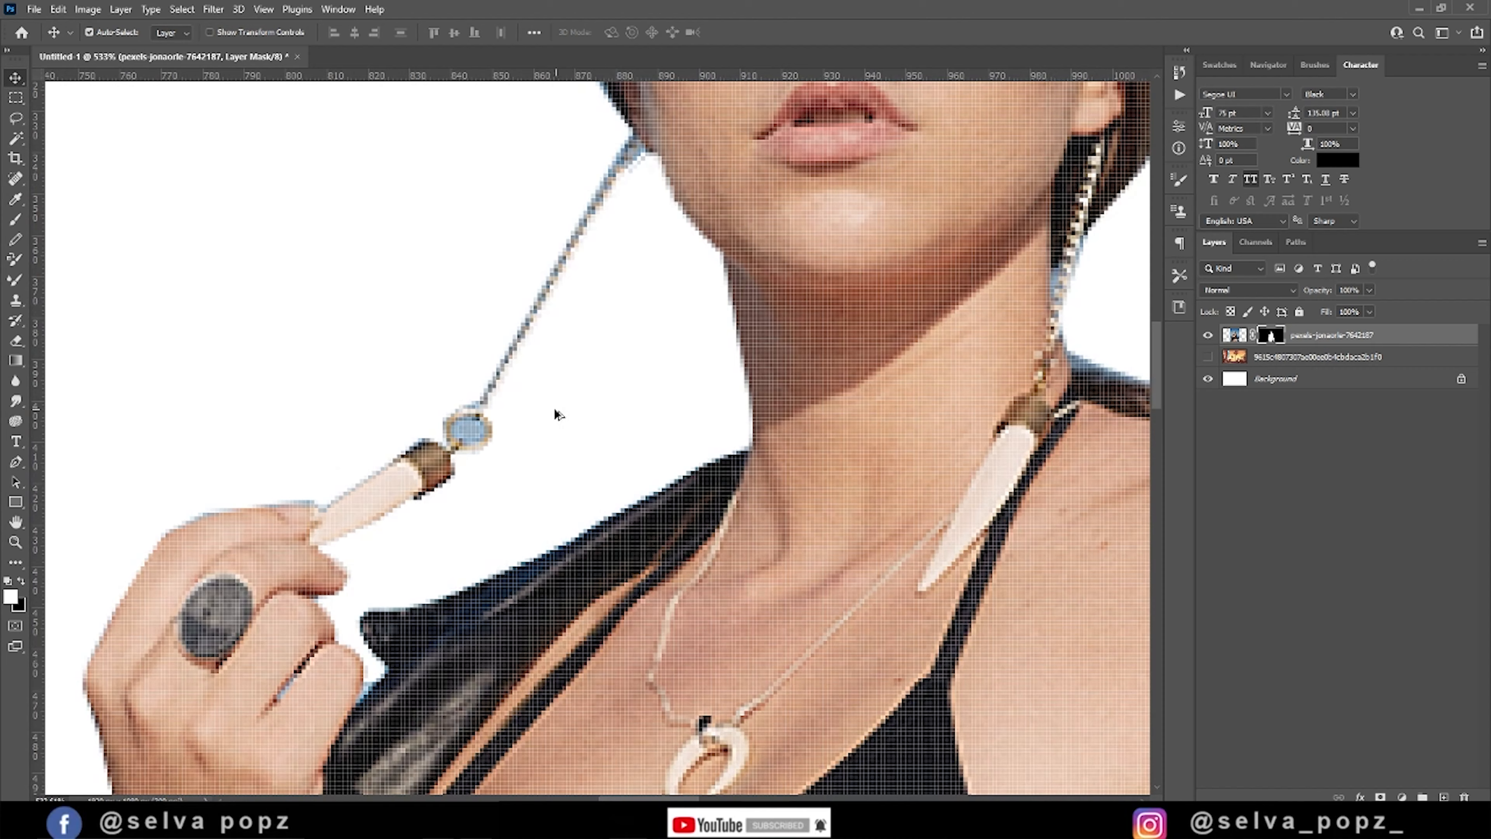
{"action": "key", "text": "w"}
{"action": "left_click", "coordinate": [468, 438]}
{"action": "key", "text": "Delete"}
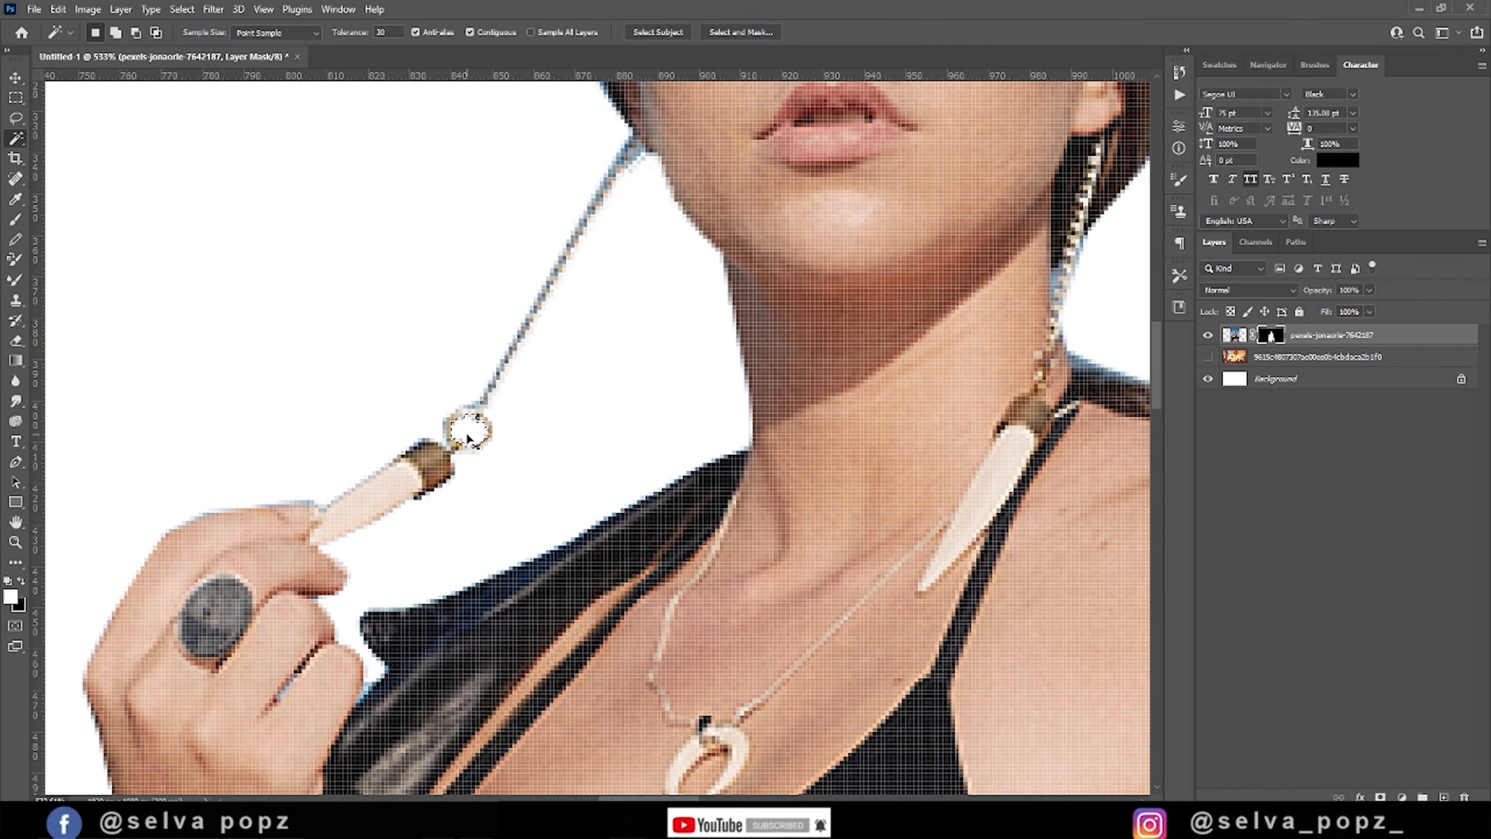
{"action": "key", "text": "ctrl+0"}
{"action": "key", "text": "v"}
{"action": "key", "text": "ctrl+minus"}
{"action": "key", "text": "ctrl+0"}
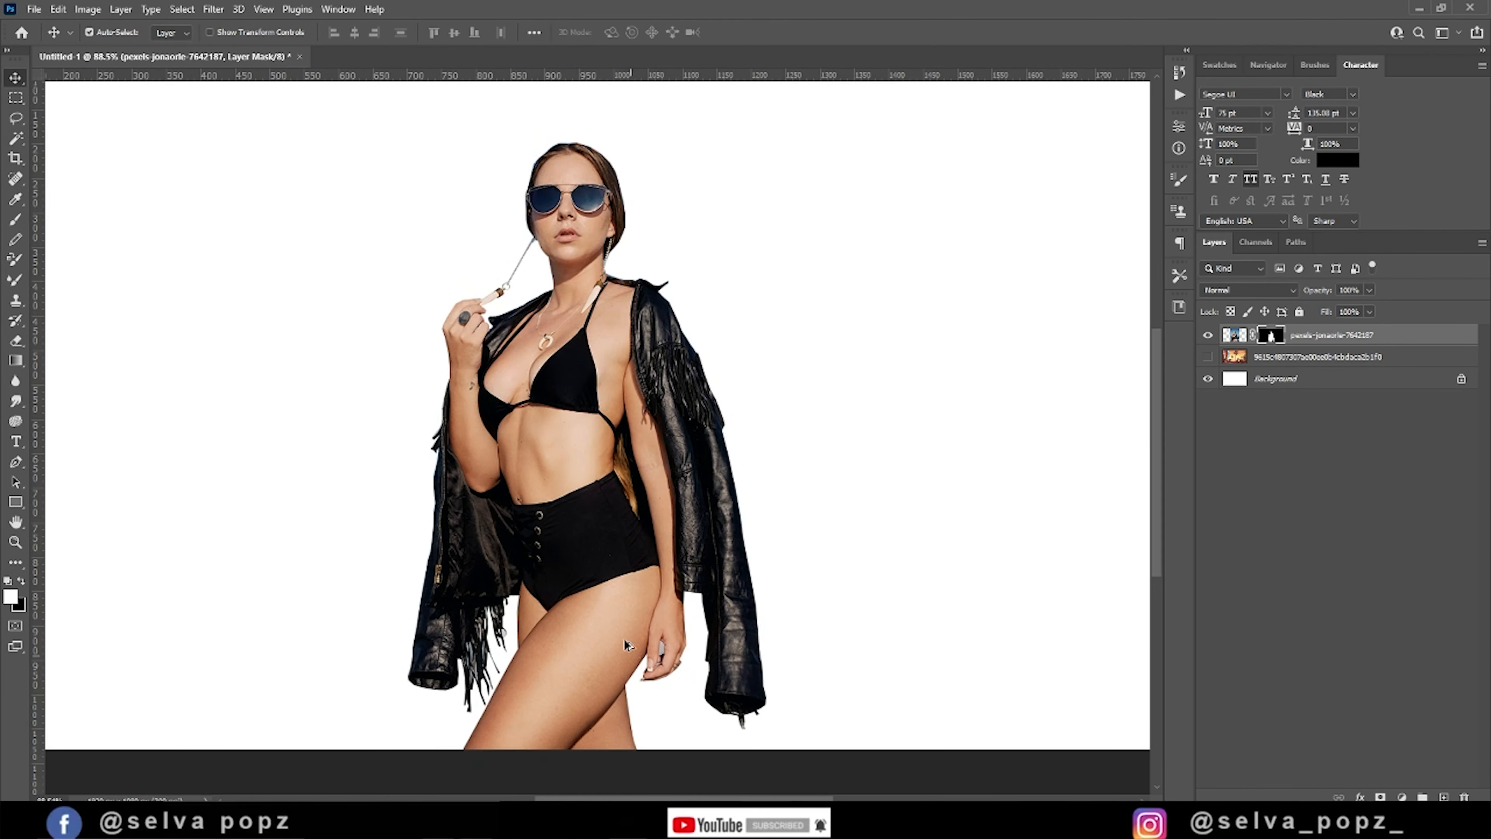
- Select both background gaps between the lowered hand's fingers with the Magic Wand, remove them and deselect
{"action": "scroll", "coordinate": [626, 645], "scroll_direction": "up", "scroll_amount": 10}
{"action": "key", "text": "w"}
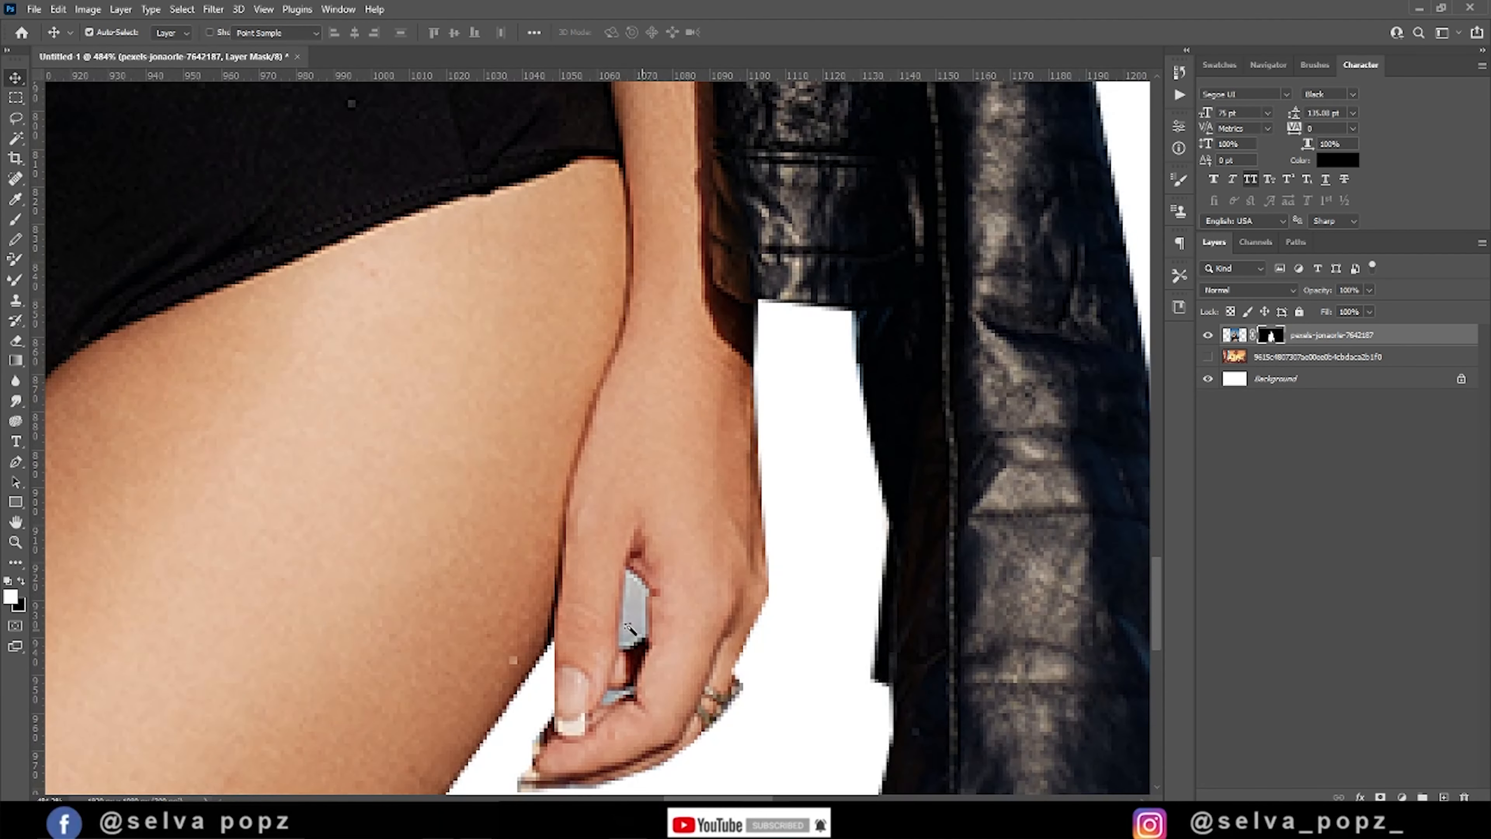
{"action": "left_click", "coordinate": [628, 625]}
{"action": "left_click", "coordinate": [614, 699], "text": "shift"}
{"action": "key", "text": "Delete"}
{"action": "key", "text": "ctrl+d"}
{"action": "key", "text": "ctrl+0"}
{"action": "key", "text": "v"}
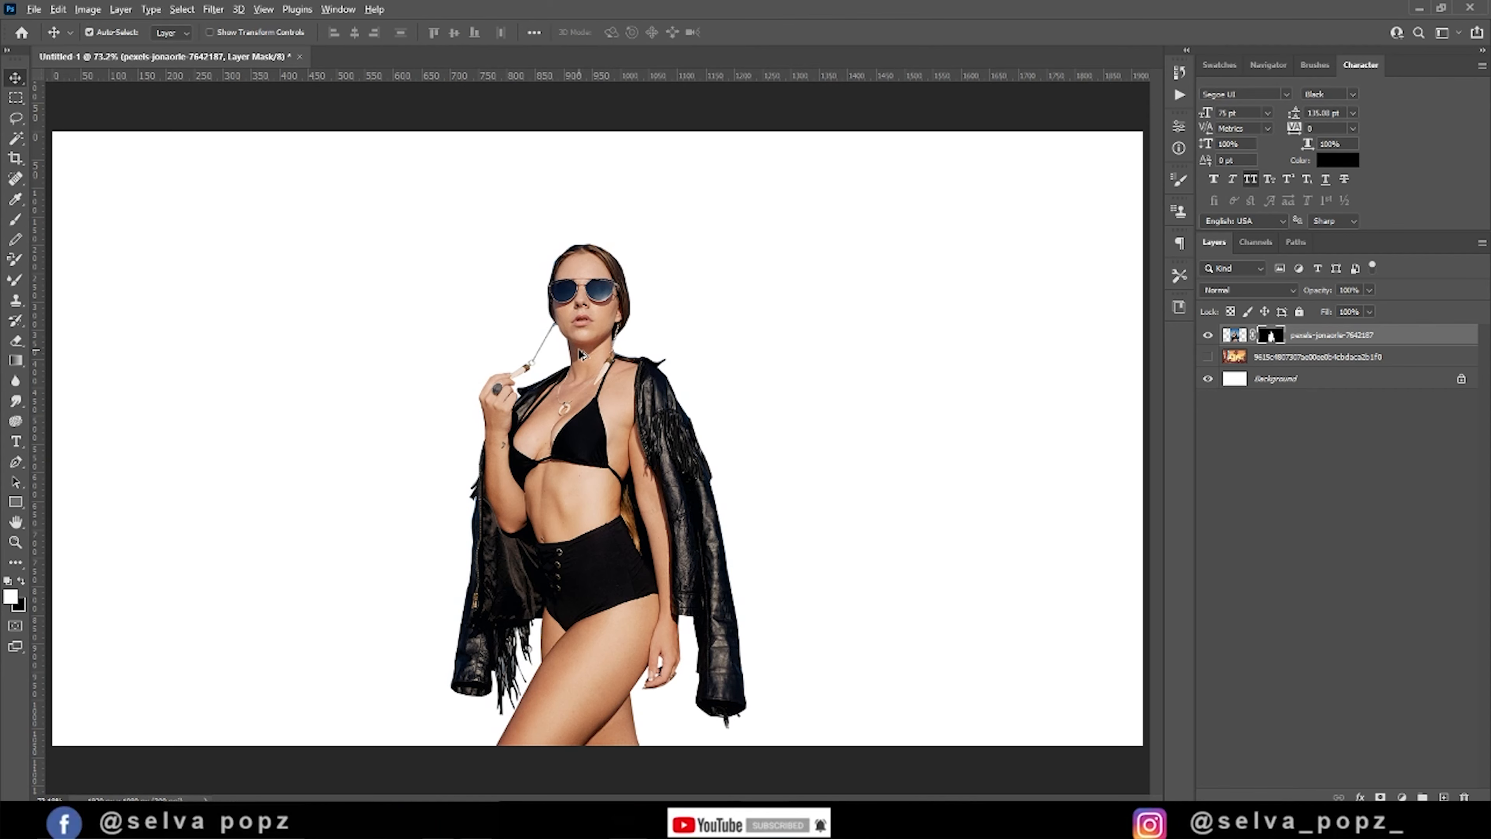
- Show the hidden sunset city layer behind the cut-out woman
{"action": "scroll", "coordinate": [500, 283], "scroll_direction": "down", "scroll_amount": 1}
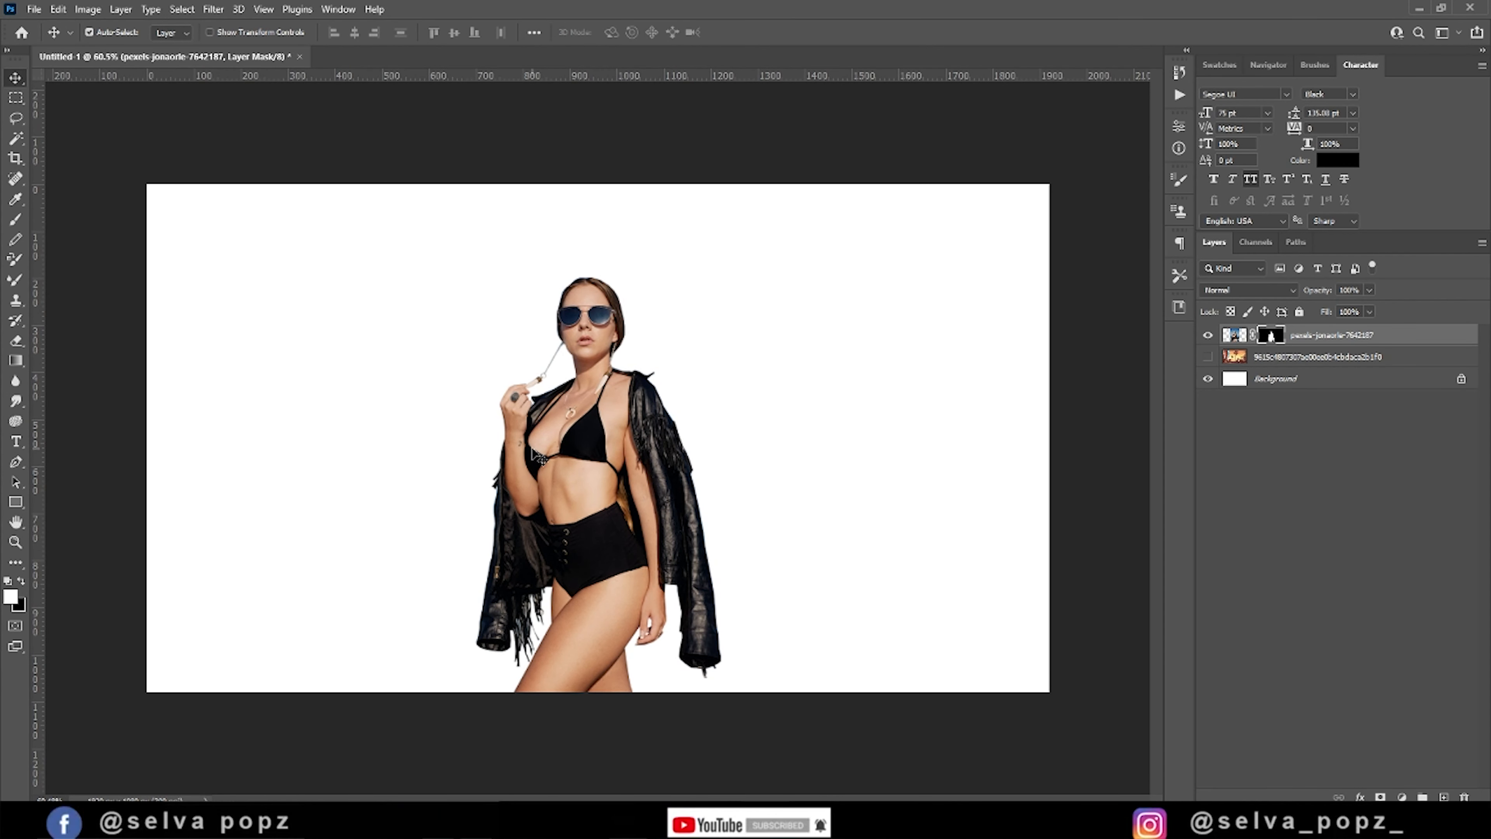
{"action": "scroll", "coordinate": [546, 446], "scroll_direction": "down", "scroll_amount": 1}
{"action": "left_click", "coordinate": [1207, 357]}
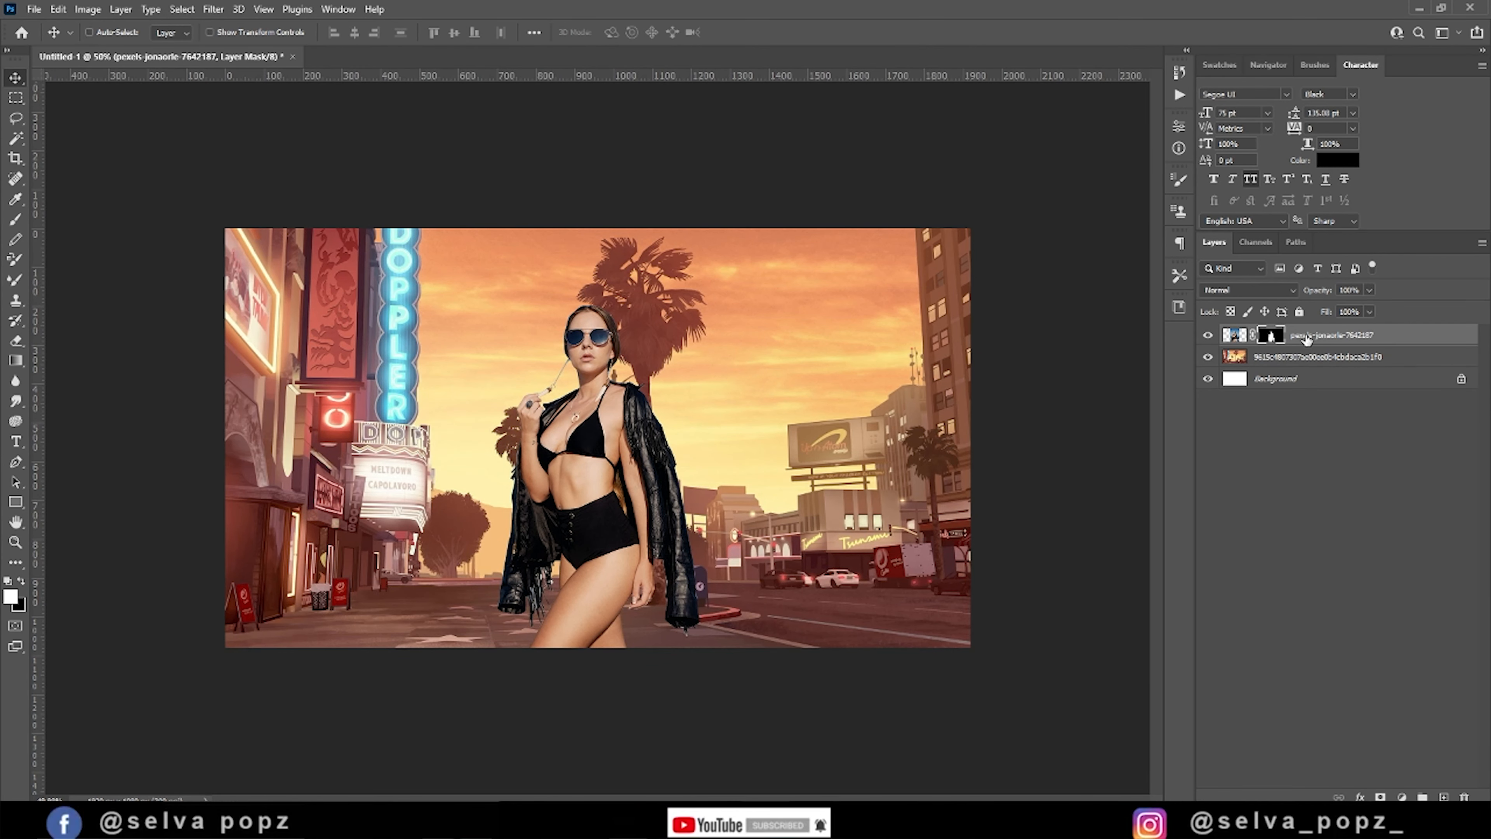
- Load the woman's layer mask as a selection and copy the cut-out from the photo to a new layer
{"action": "left_click", "coordinate": [1272, 338], "text": "ctrl"}
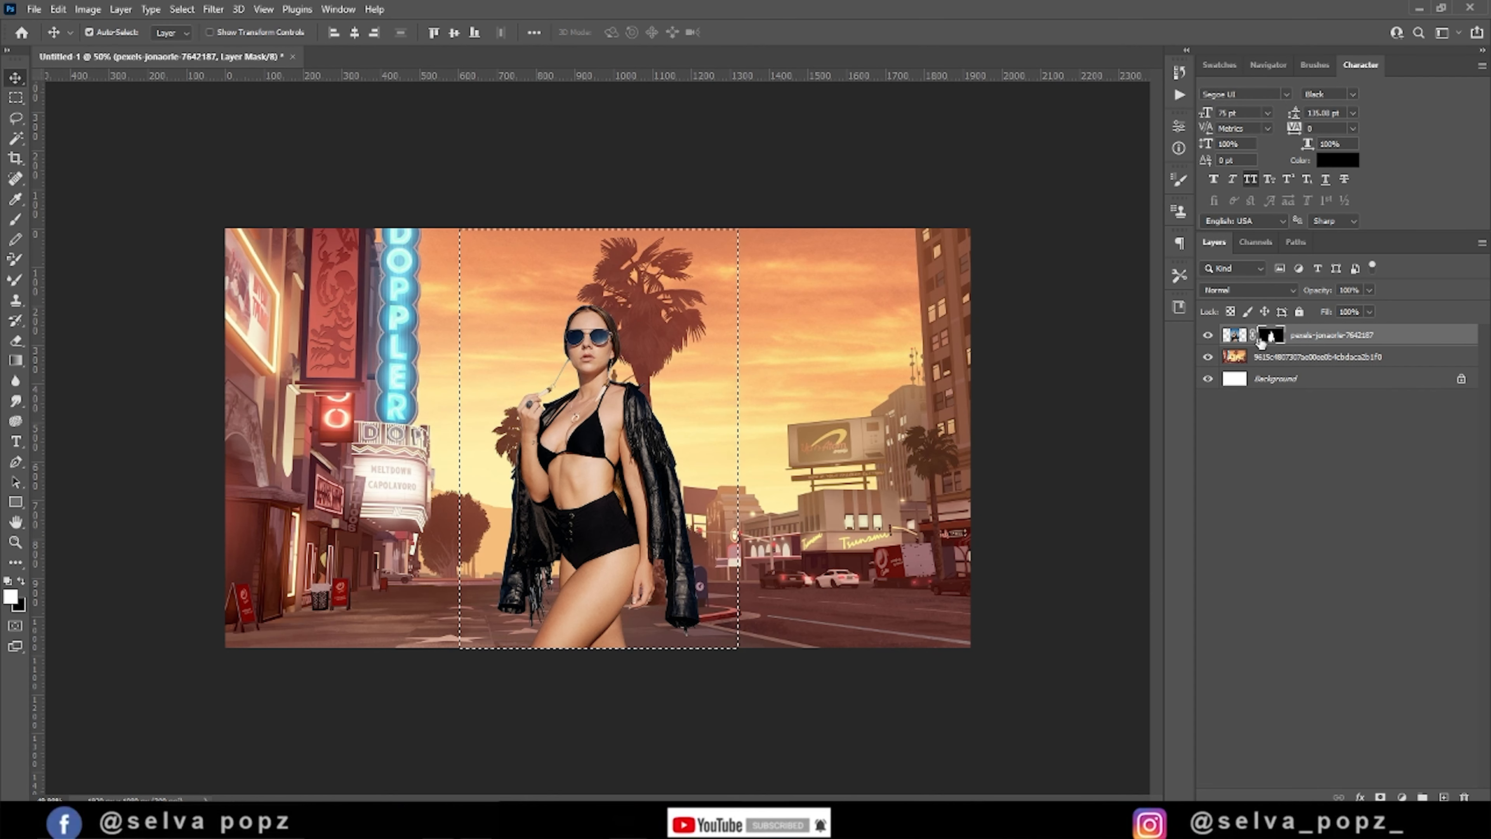
{"action": "left_click", "coordinate": [1236, 336]}
{"action": "key", "text": "ctrl+j"}
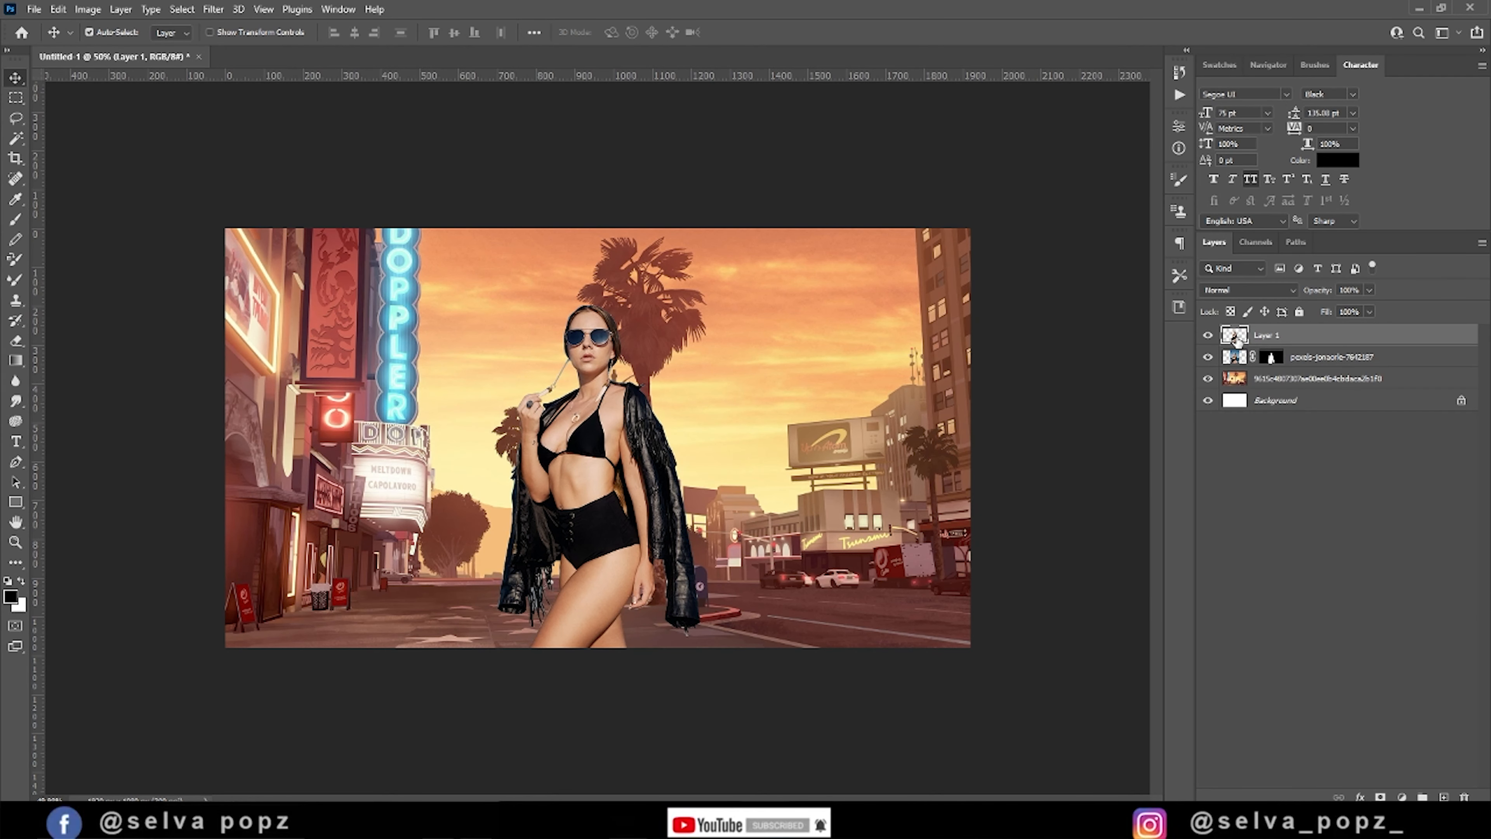
- Hide the original masked photo layer and place it beneath the sunset city layer
{"action": "left_click", "coordinate": [1287, 362]}
{"action": "left_click", "coordinate": [1207, 357]}
{"action": "mouse_move", "coordinate": [1273, 358]}
{"action": "left_mouse_down"}
{"action": "mouse_move", "coordinate": [1280, 376]}
{"action": "mouse_move", "coordinate": [1260, 377]}
{"action": "mouse_move", "coordinate": [1282, 348]}
{"action": "left_mouse_up"}
{"action": "key", "text": "ctrl+z"}
{"action": "left_click", "coordinate": [1273, 339]}
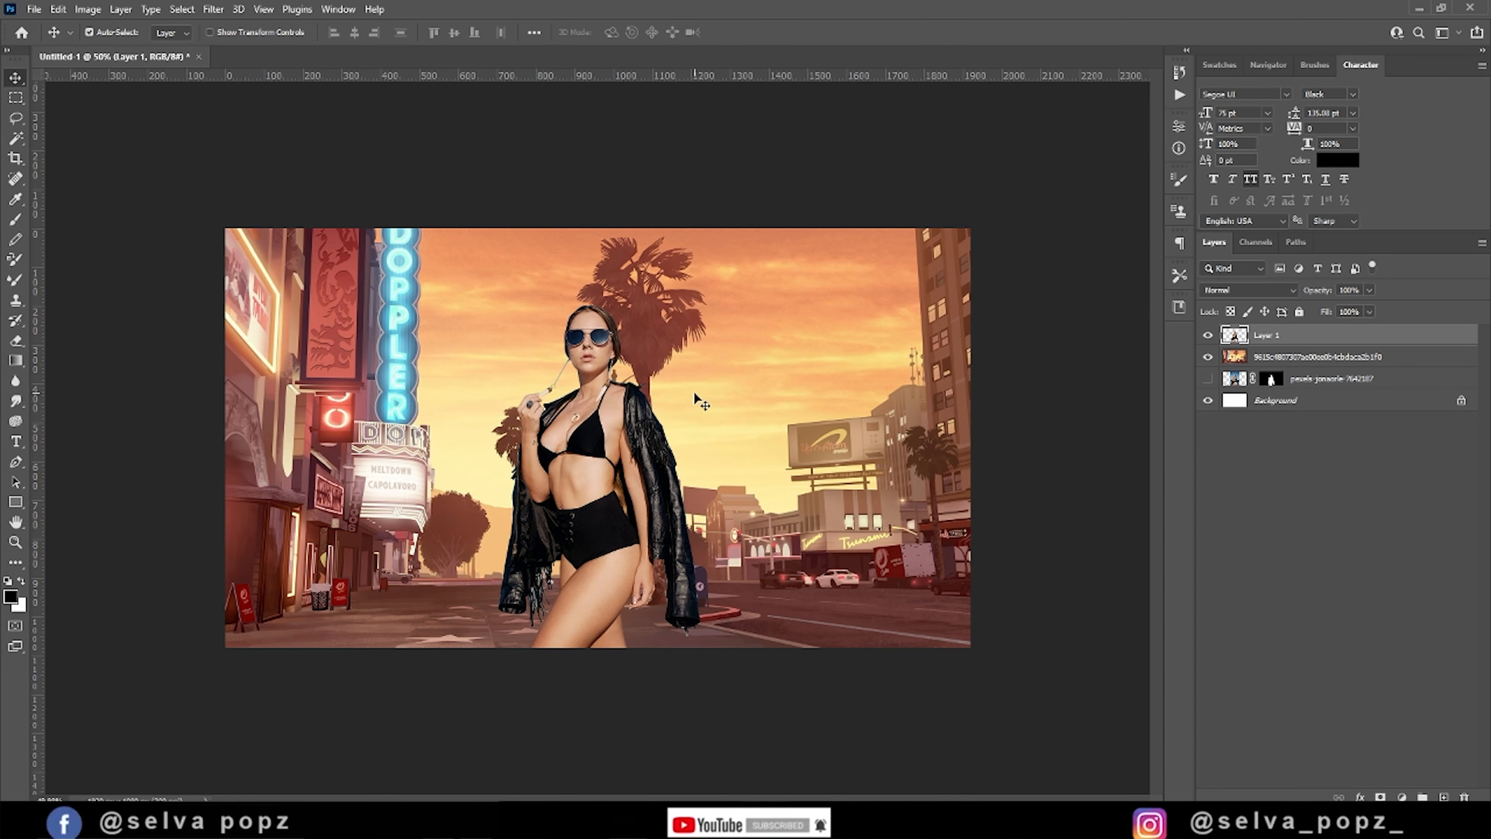
- Enlarge the sunset city layer beyond the canvas and reposition it so the tall palm stands beside the woman on the right
{"action": "left_click", "coordinate": [776, 407]}
{"action": "key", "text": "ctrl+t"}
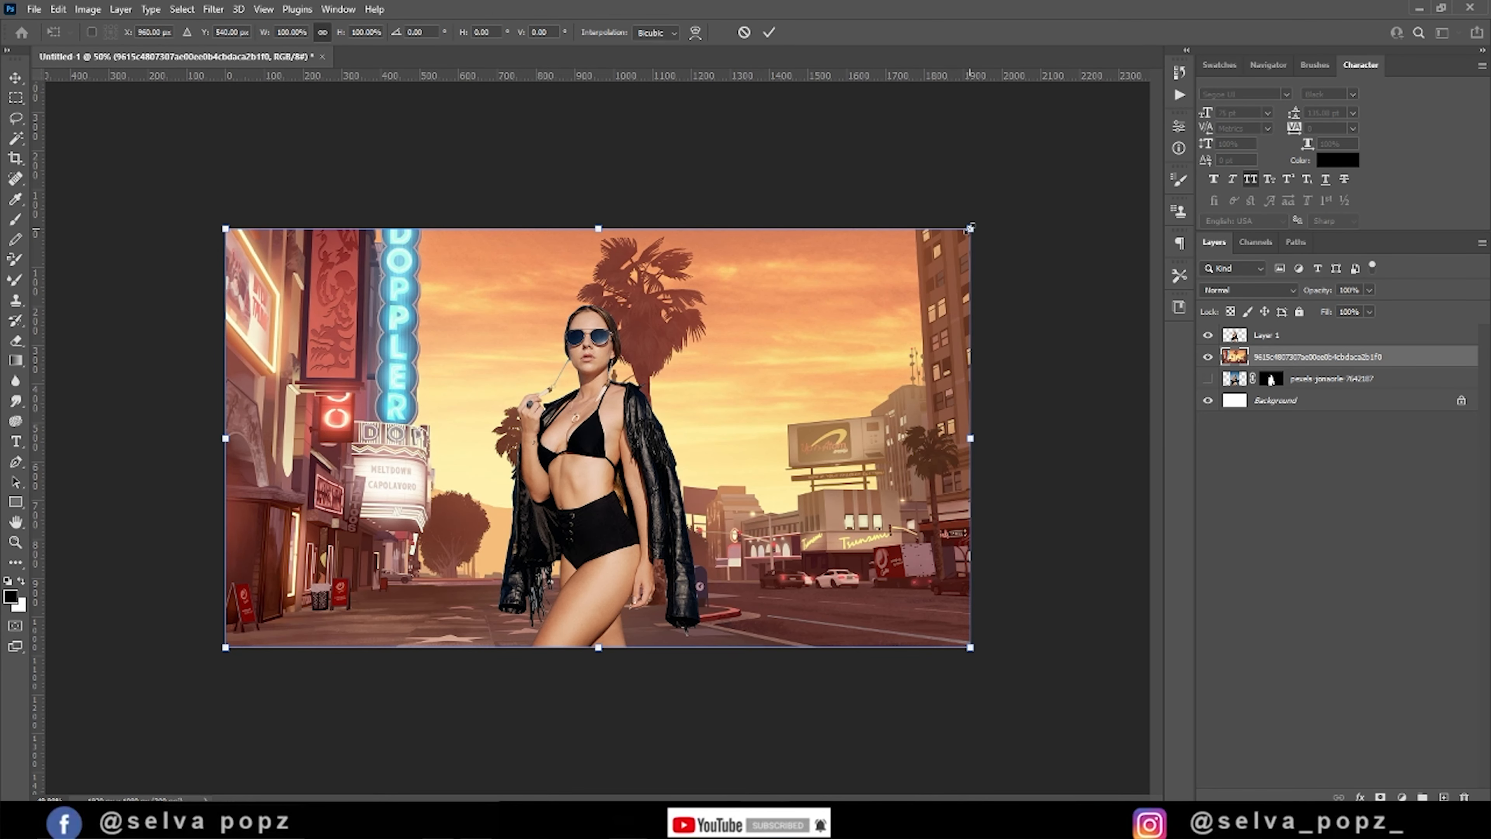
{"action": "left_click_drag", "start_coordinate": [970, 228], "coordinate": [1047, 197]}
{"action": "key", "text": "Return"}
{"action": "mouse_move", "coordinate": [735, 379]}
{"action": "left_mouse_down"}
{"action": "mouse_move", "coordinate": [723, 368]}
{"action": "mouse_move", "coordinate": [733, 387]}
{"action": "left_mouse_up"}
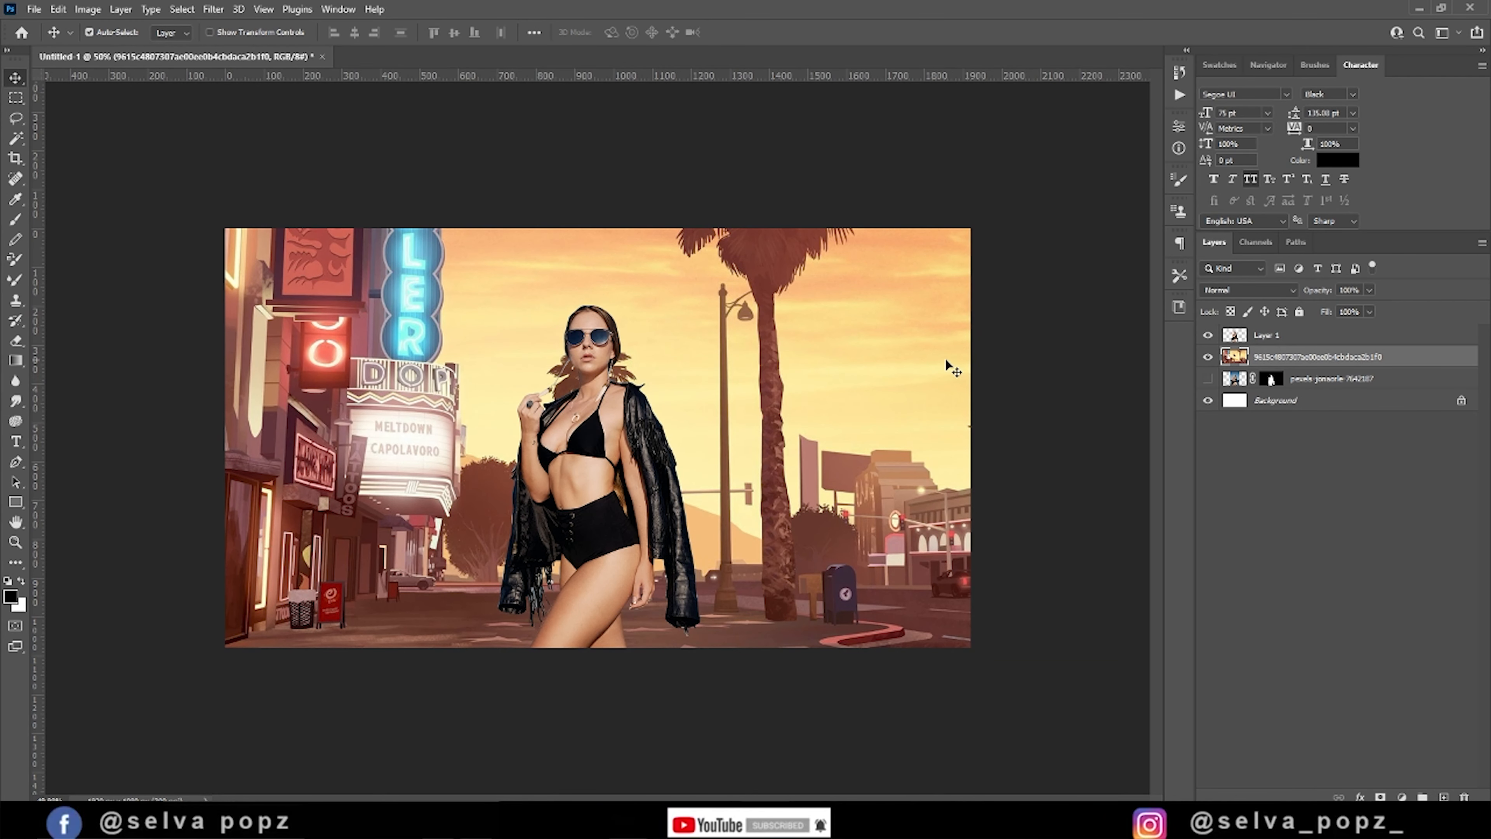
- Open the Filter Gallery for the woman's cut-out
{"action": "left_click", "coordinate": [1249, 338]}
{"action": "left_click", "coordinate": [213, 9]}
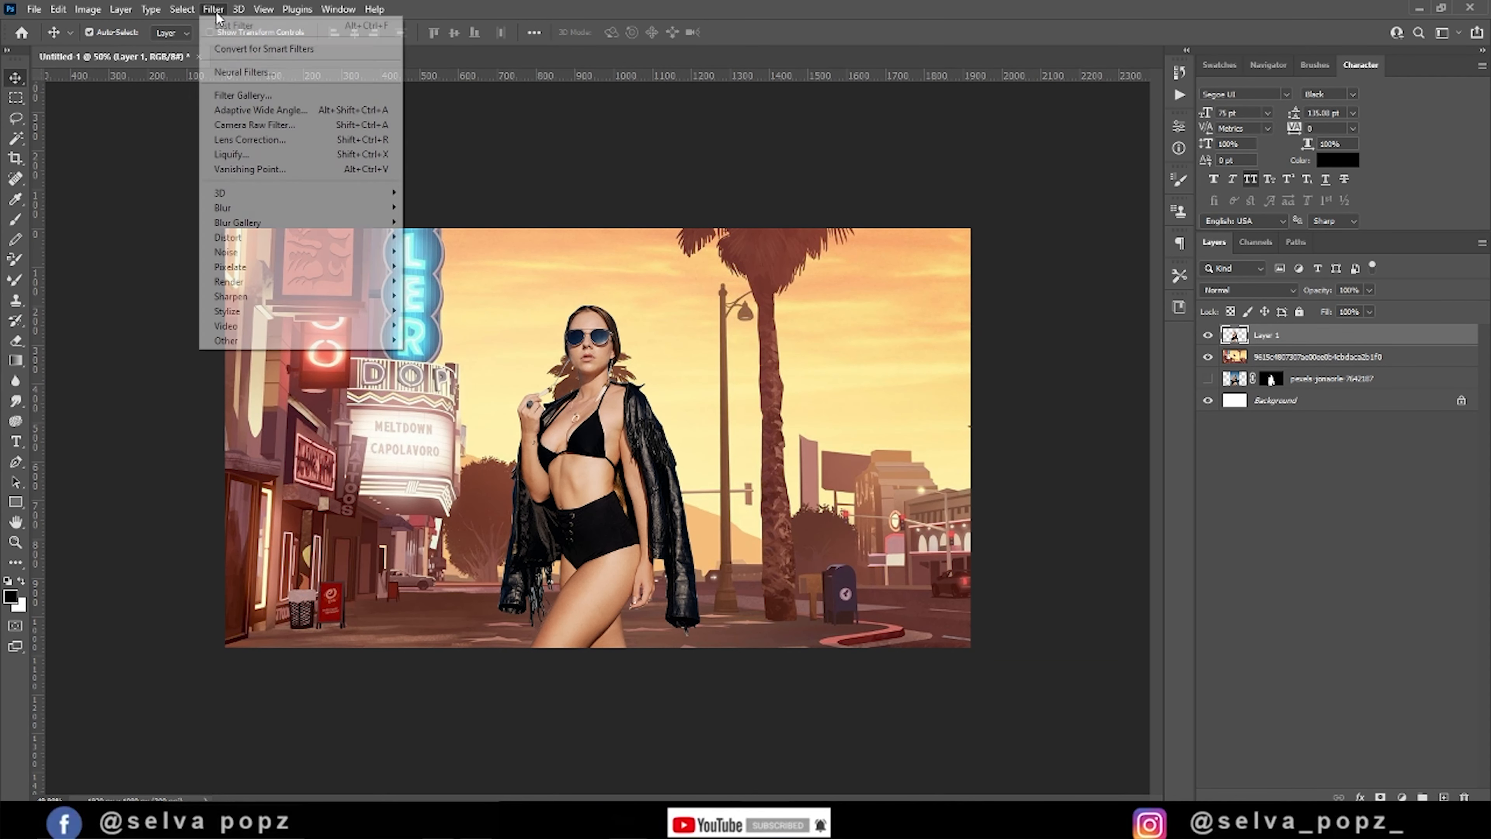
{"action": "left_click", "coordinate": [252, 89]}
- Preview the Artistic effects on the woman, including Dry Brush, Cutout, Film Grain, Plastic Wrap, Smudge Stick, Sponge and Poster Edges
{"action": "left_click", "coordinate": [1213, 87]}
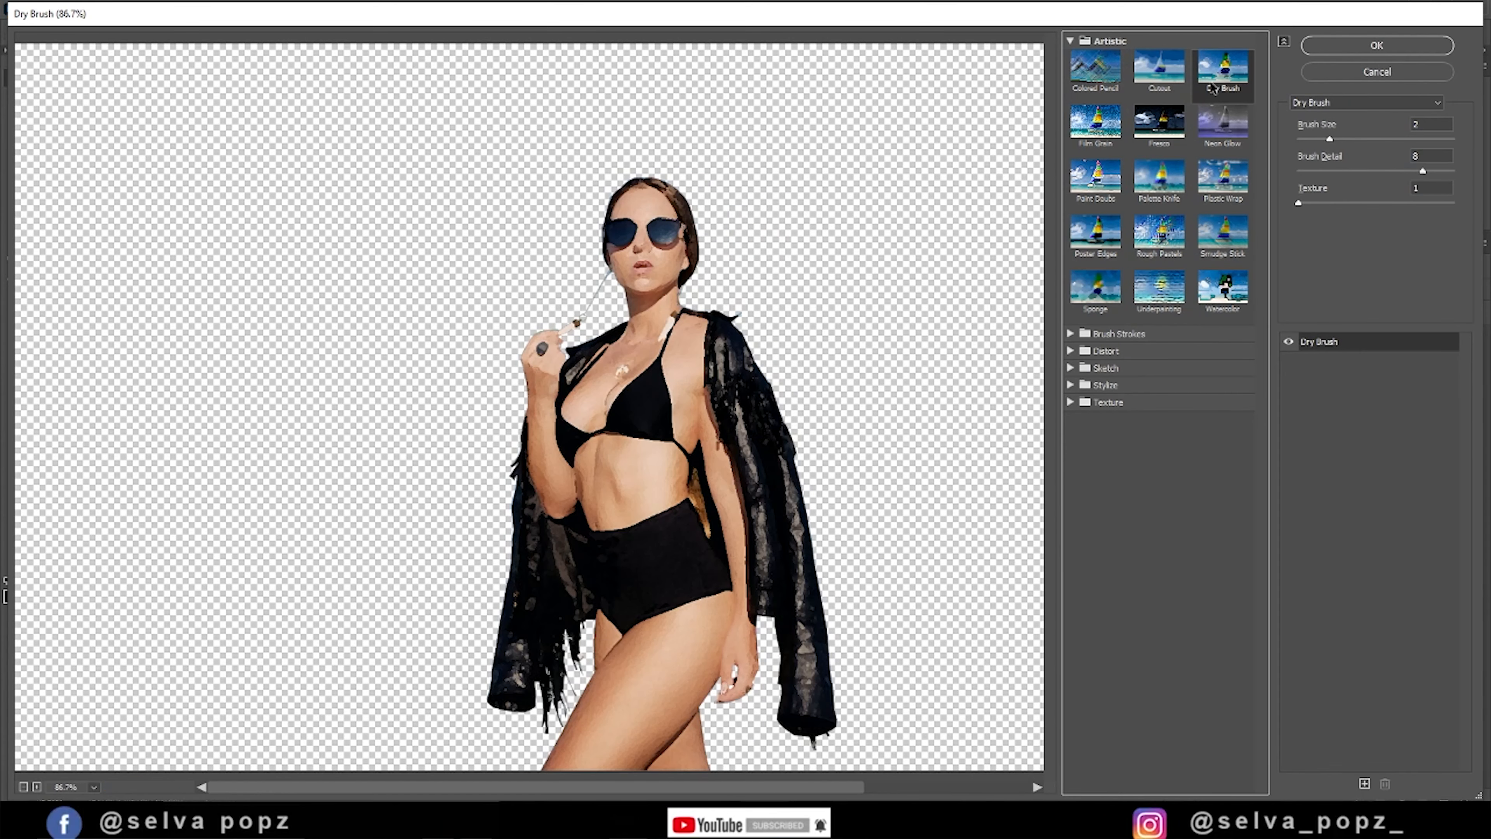
{"action": "left_click", "coordinate": [1170, 78]}
{"action": "left_click", "coordinate": [1109, 119]}
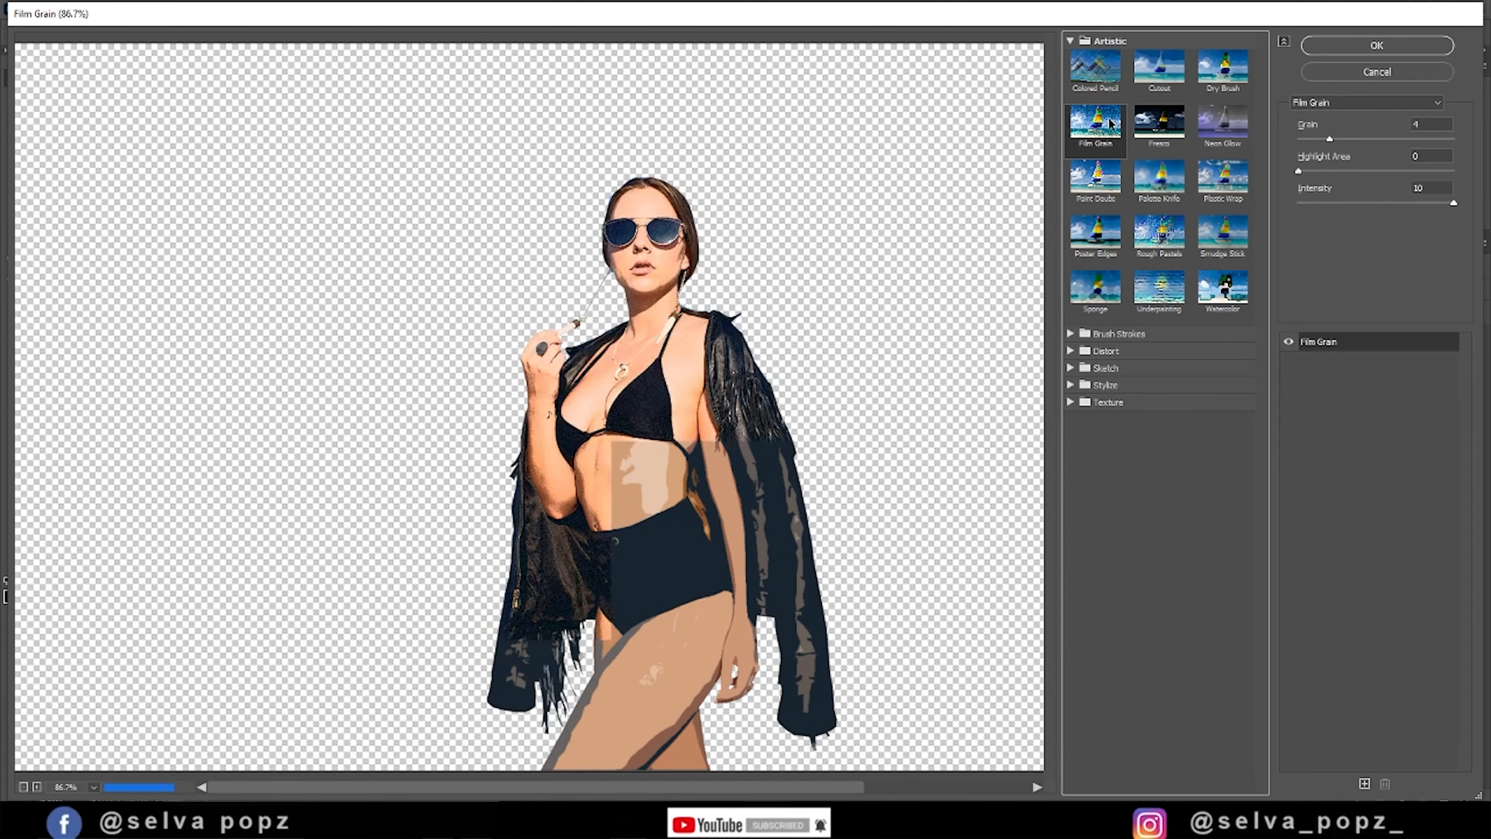
{"action": "left_click", "coordinate": [1098, 177]}
{"action": "left_click", "coordinate": [1095, 123]}
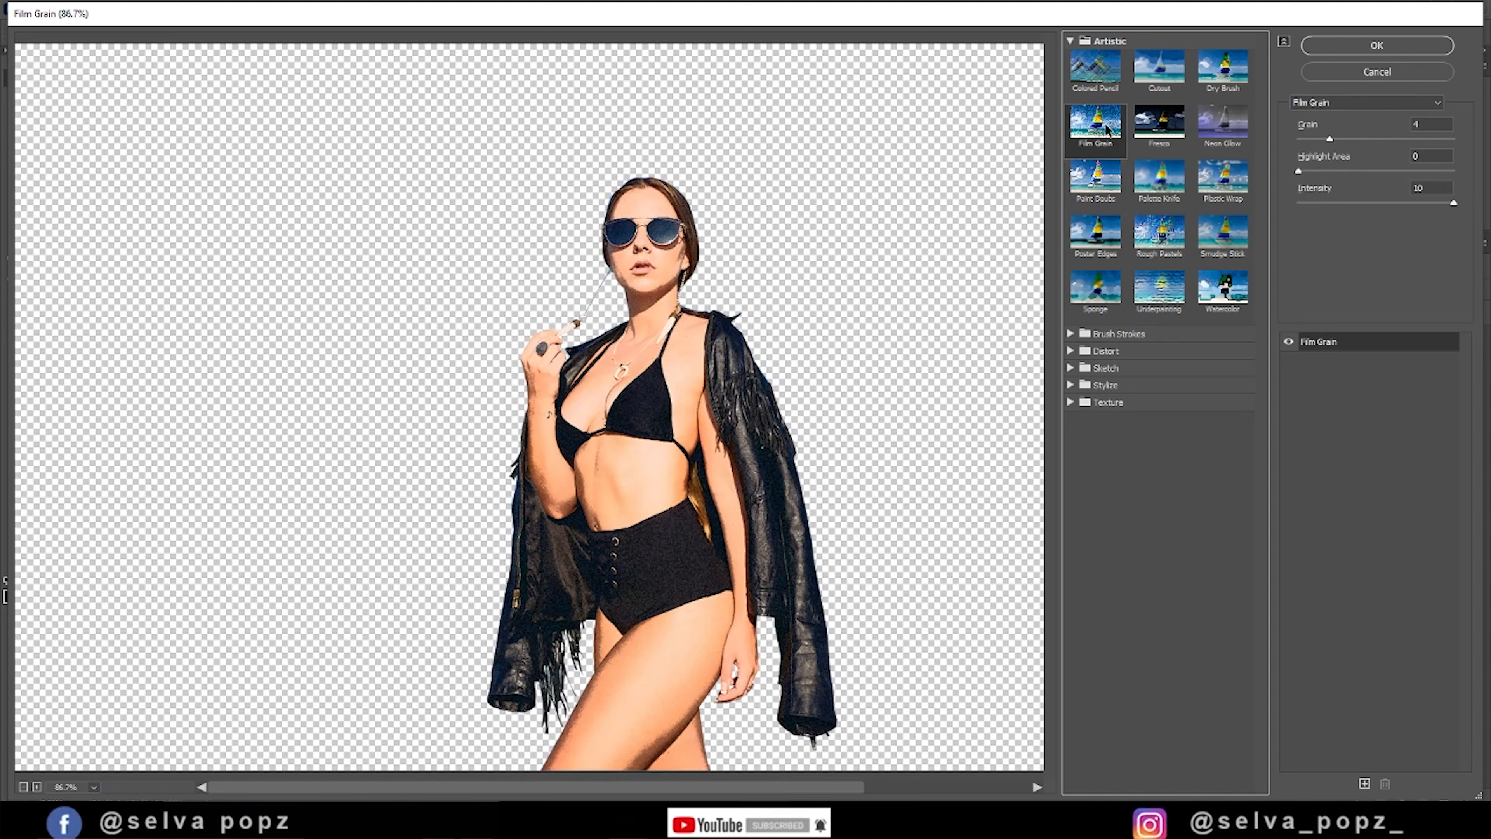
{"action": "left_click", "coordinate": [1159, 120]}
{"action": "left_click", "coordinate": [1223, 122]}
{"action": "left_click", "coordinate": [1225, 183]}
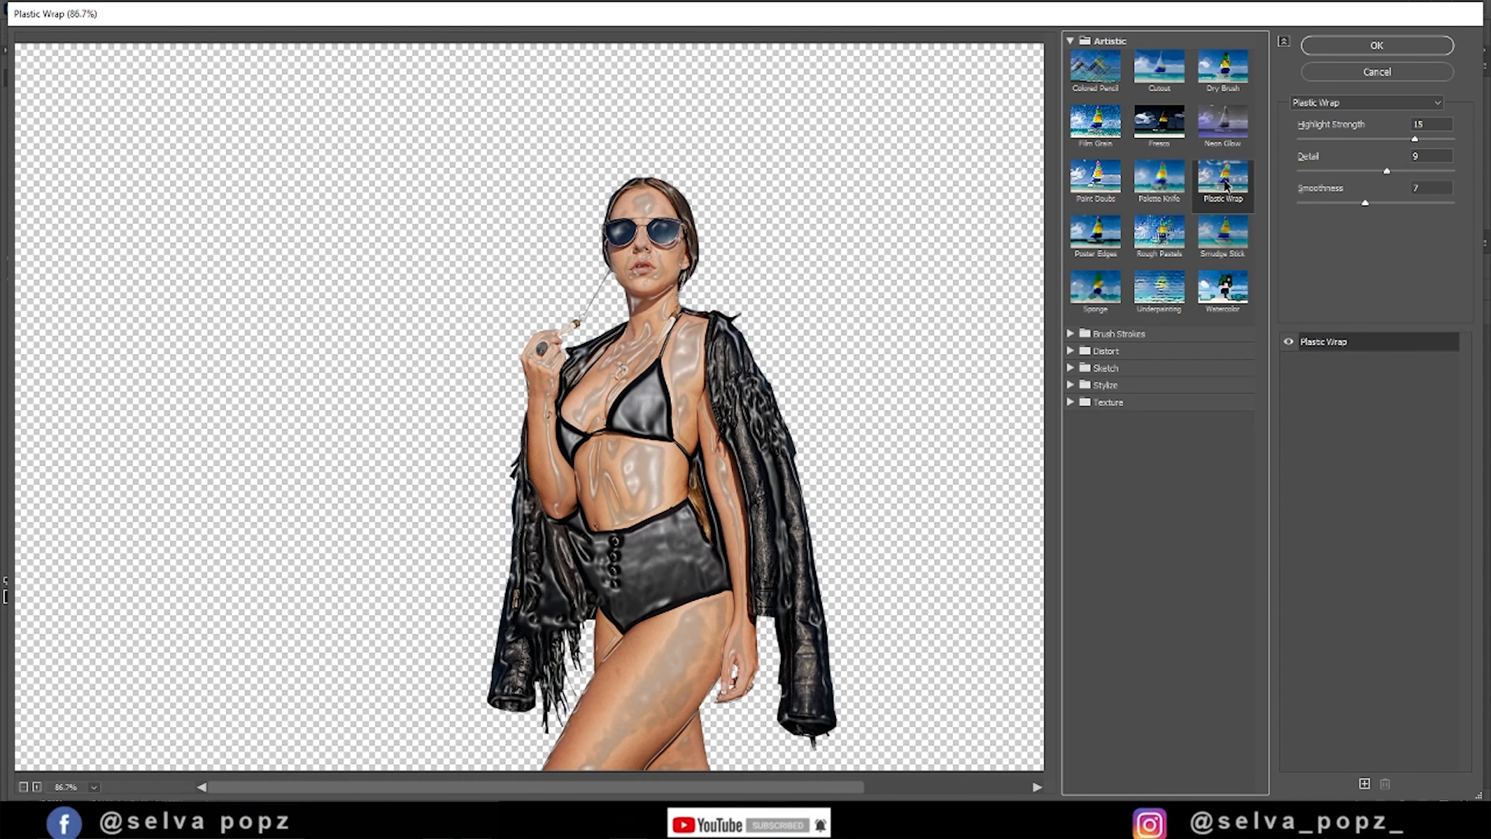
{"action": "left_click", "coordinate": [1227, 235]}
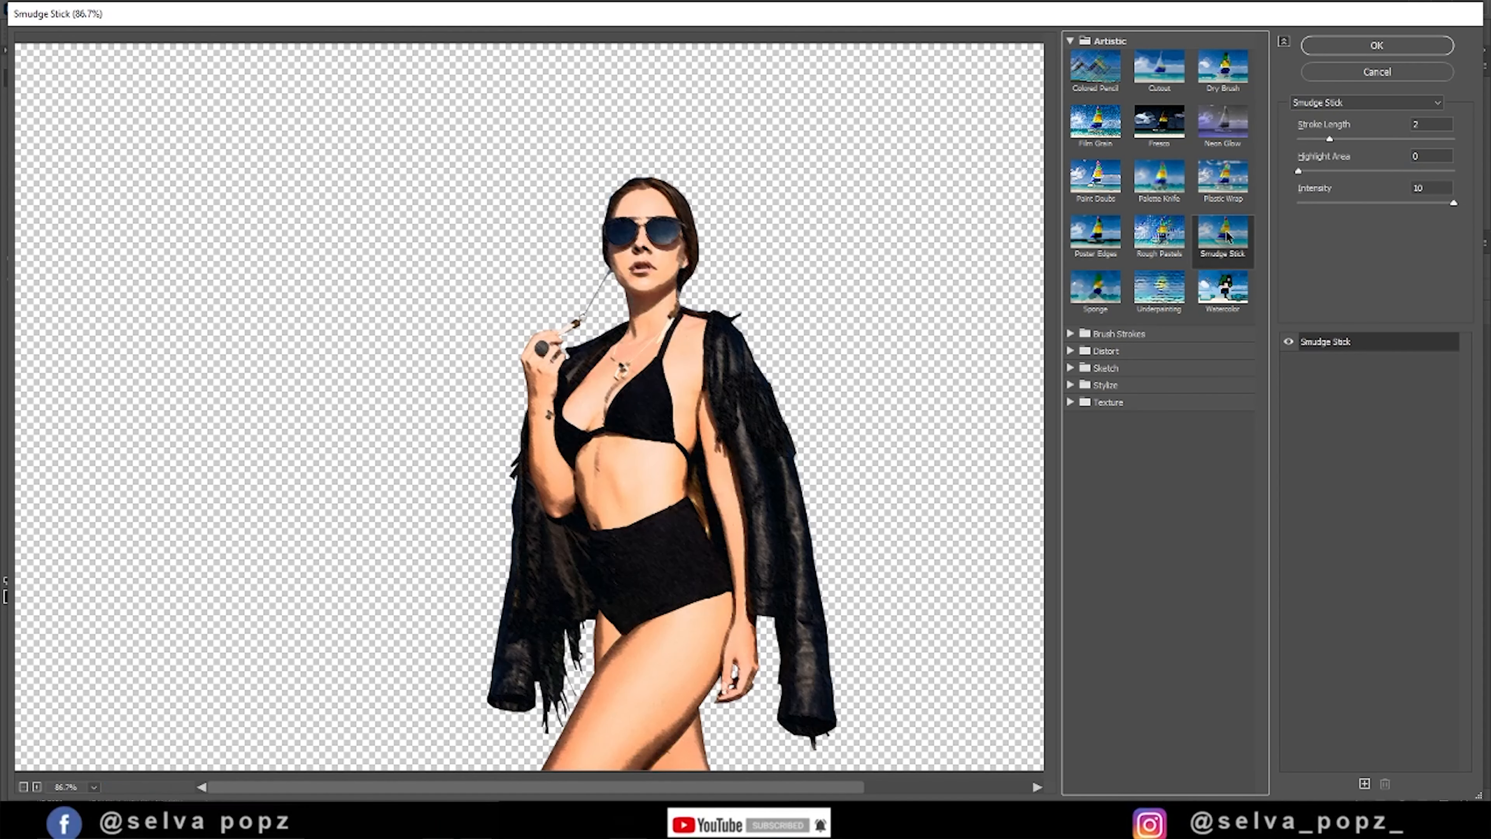
{"action": "left_click", "coordinate": [1224, 291]}
{"action": "left_click", "coordinate": [1154, 296]}
{"action": "left_click", "coordinate": [1109, 301]}
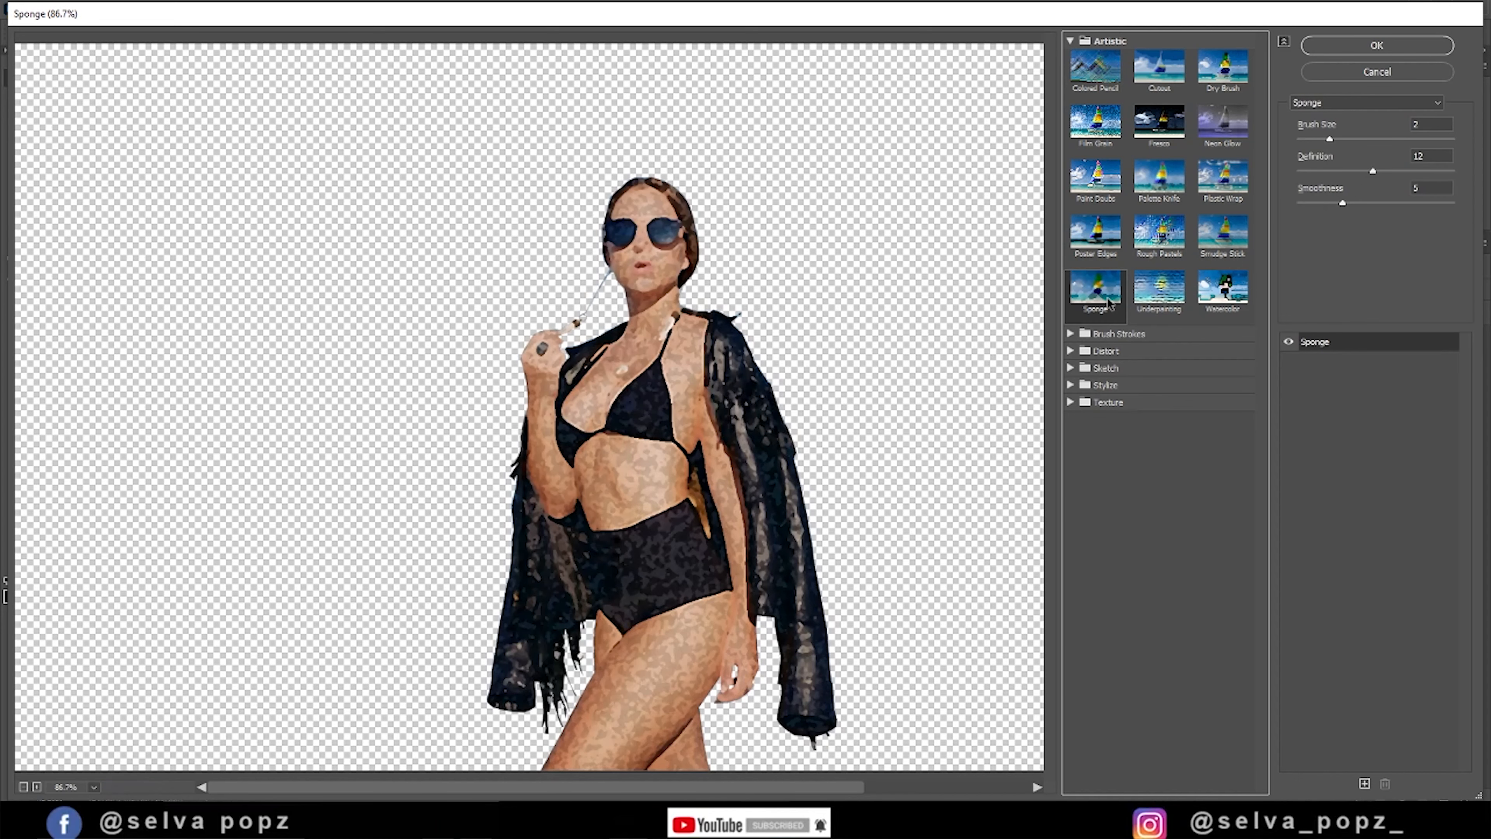
{"action": "left_click", "coordinate": [1102, 244]}
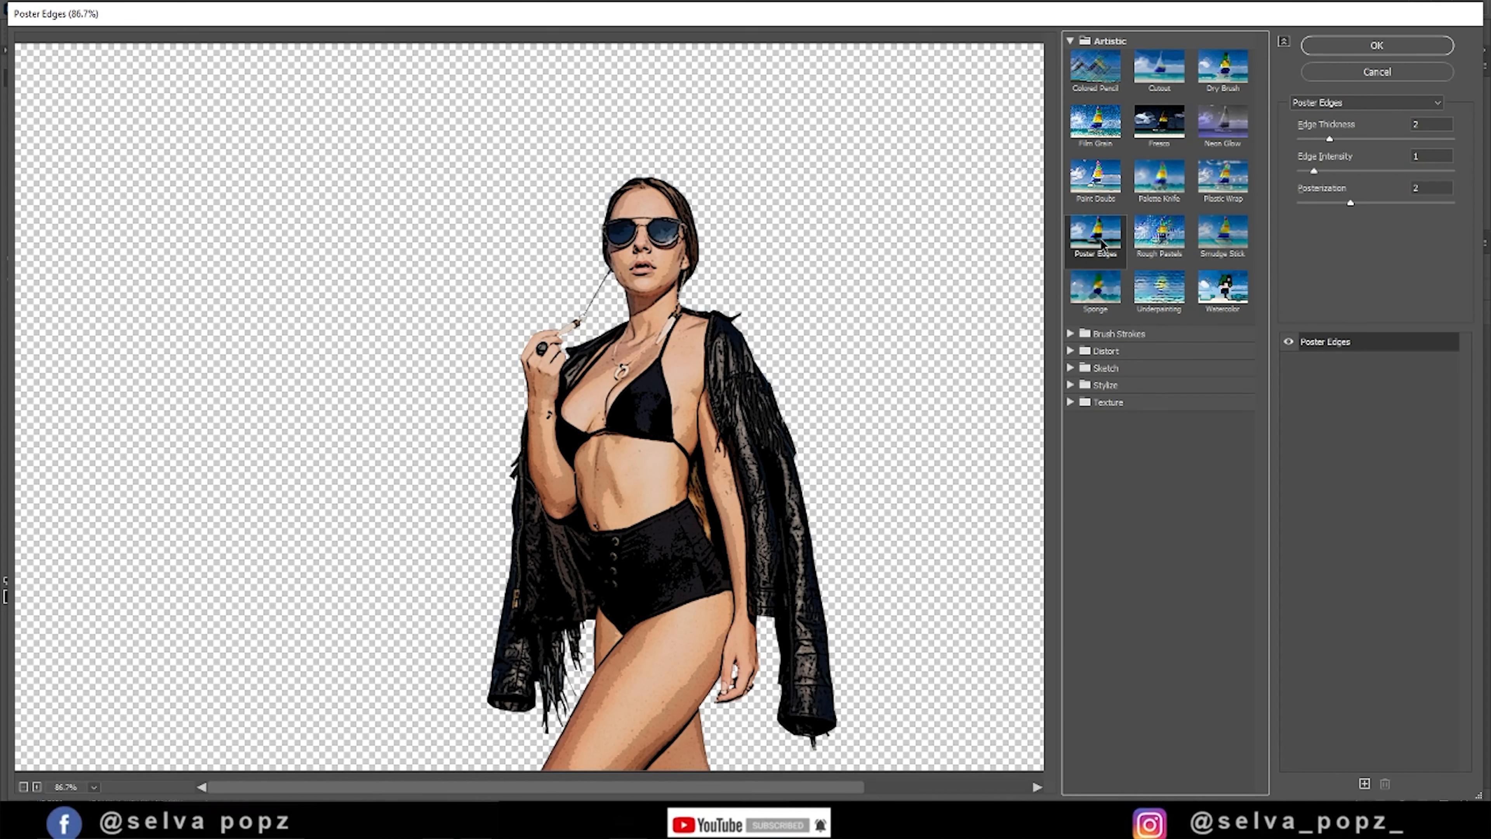
- Apply Film Grain to the woman with Grain 2 and a slightly raised Highlight Area
{"action": "left_click", "coordinate": [1114, 122]}
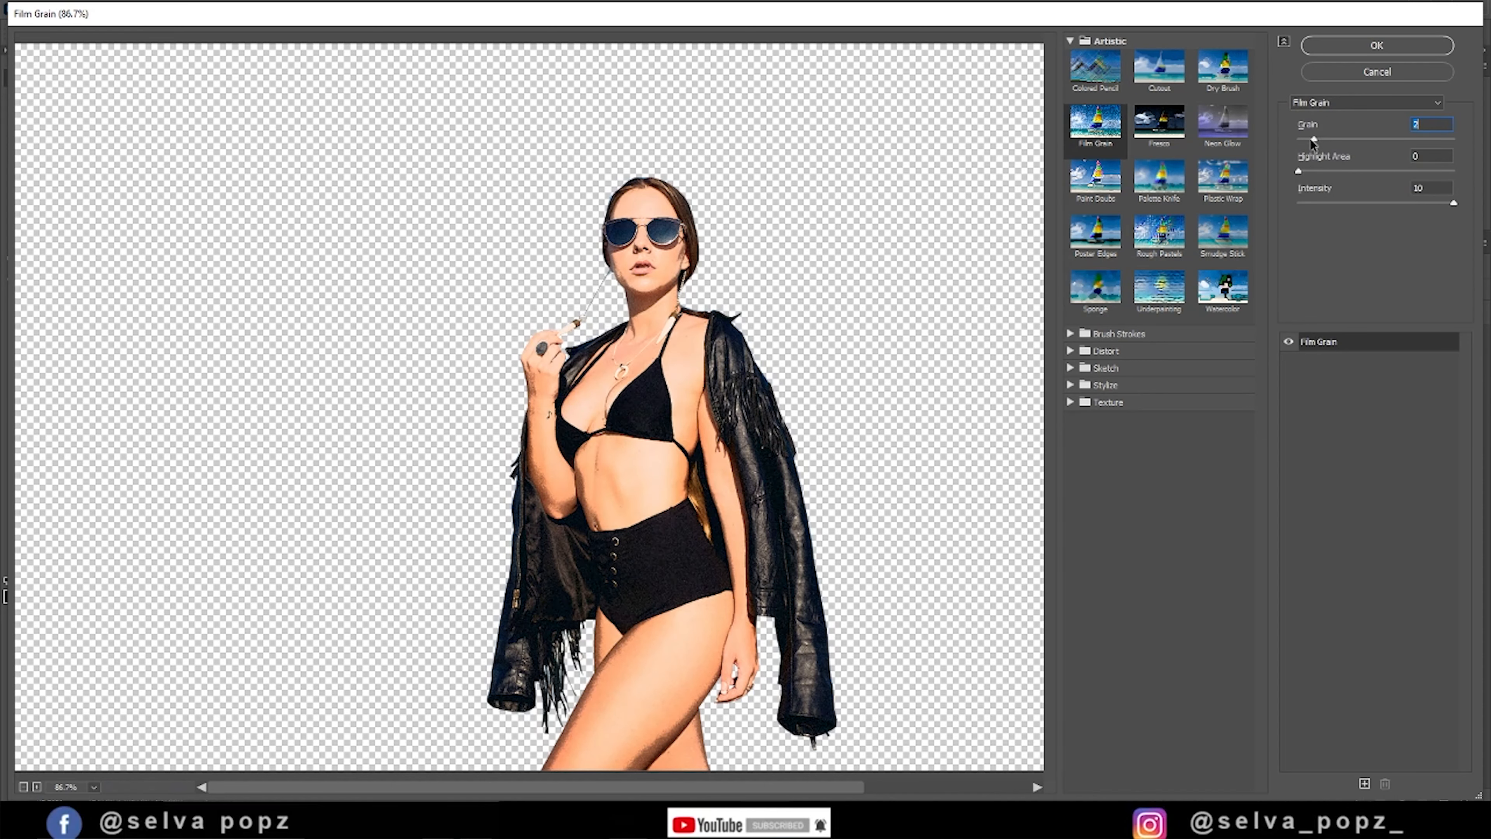
{"action": "left_click_drag", "start_coordinate": [1299, 171], "coordinate": [1312, 173]}
{"action": "left_click", "coordinate": [1372, 48]}
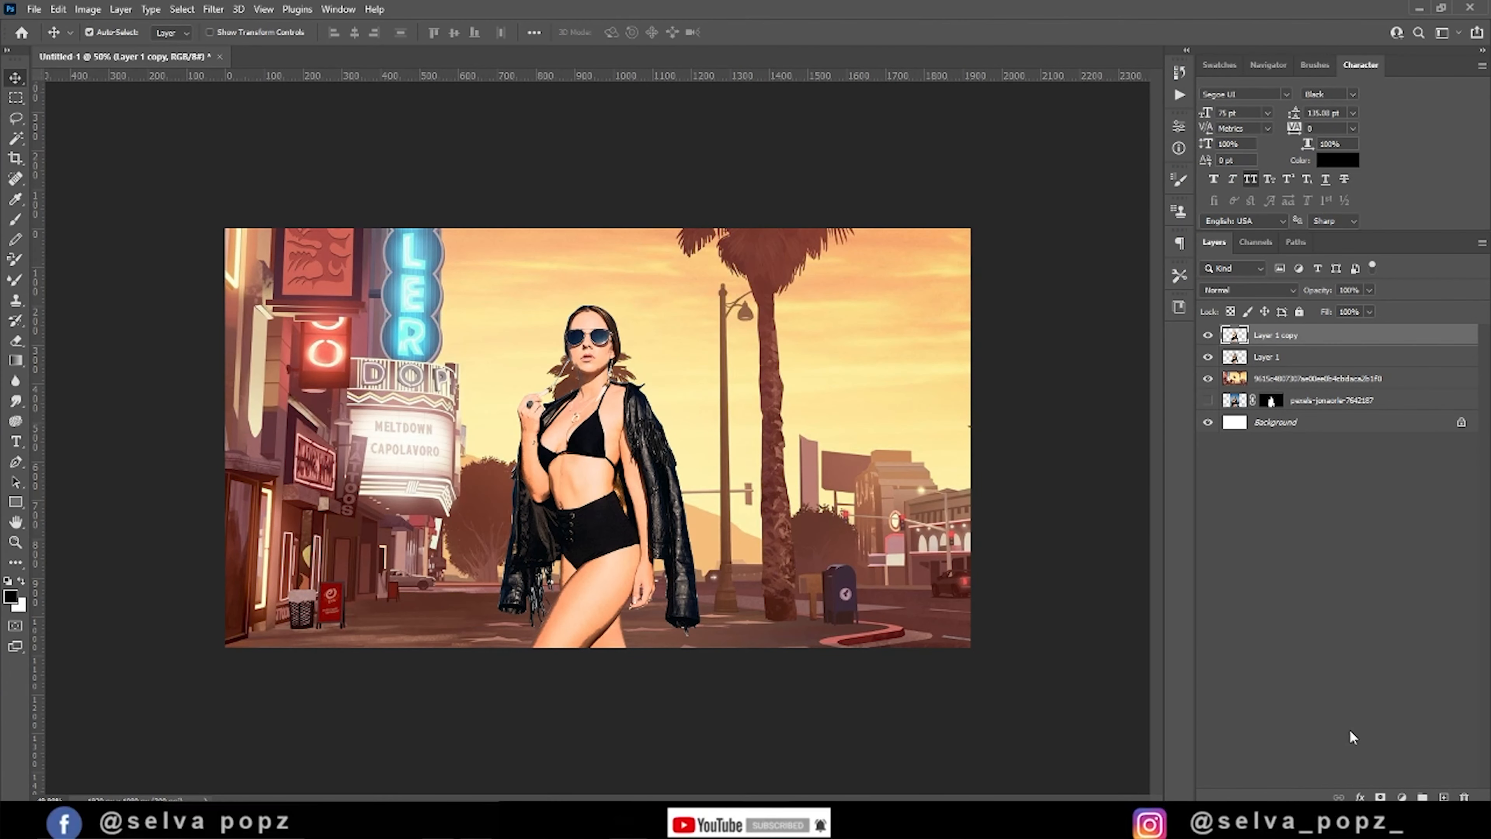
- Give the filtered woman copy a black 2 px inside Stroke and lower the layer's opacity to 92%
{"action": "left_click", "coordinate": [1361, 798]}
{"action": "left_click", "coordinate": [1389, 678]}
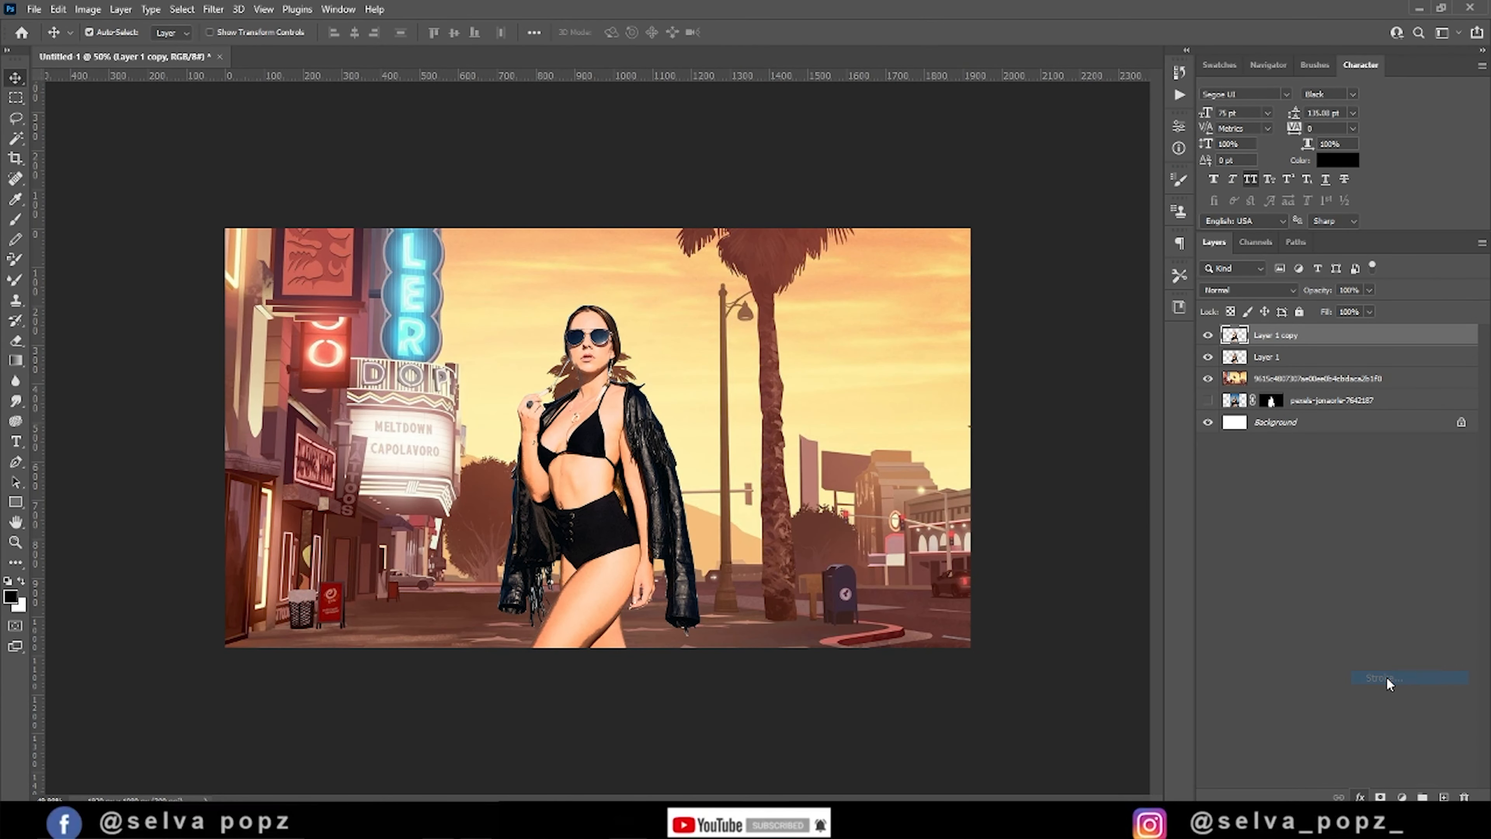
{"action": "left_click", "coordinate": [1061, 298]}
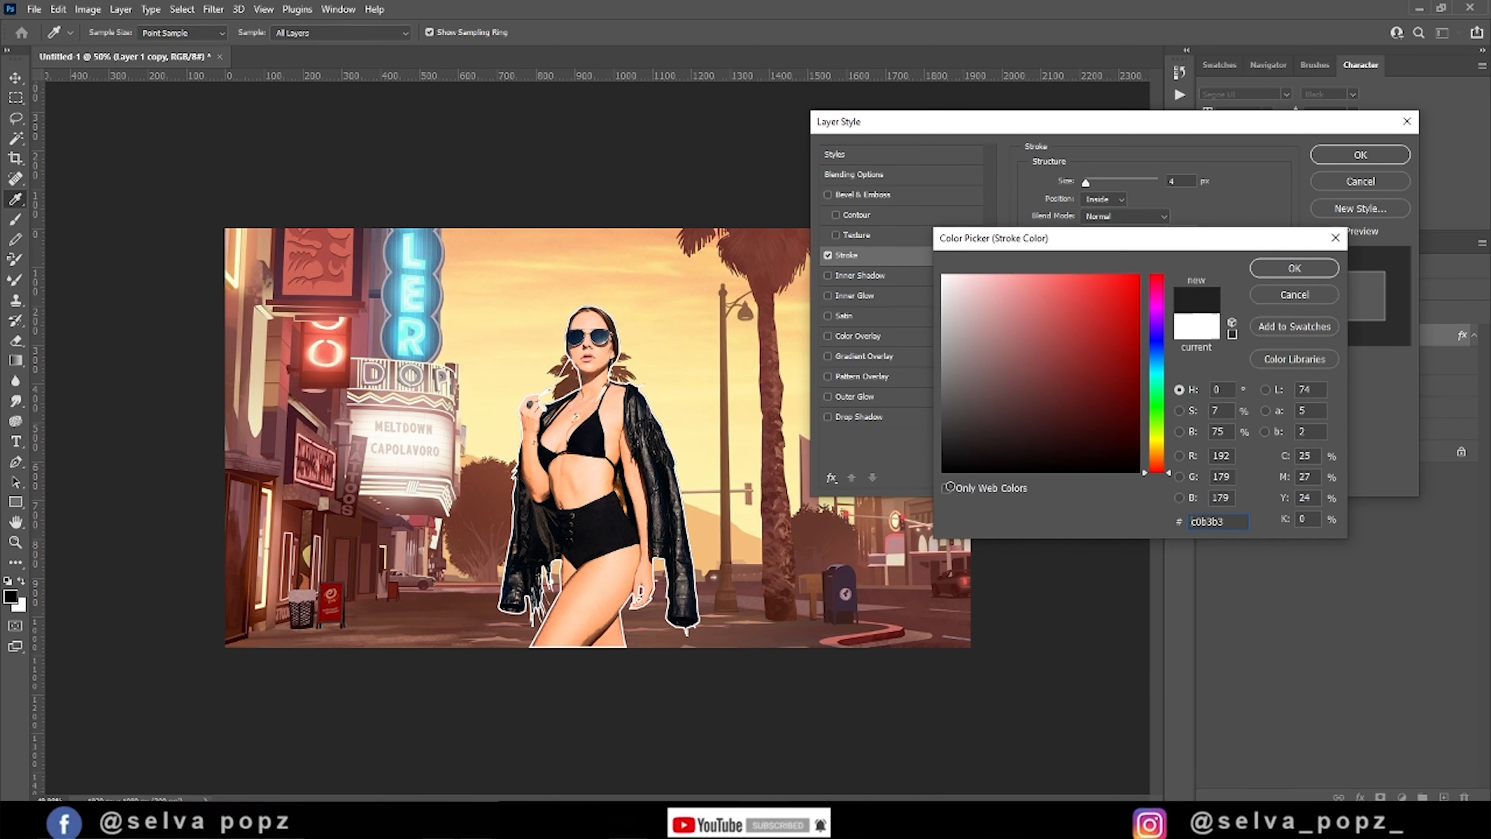
{"action": "left_click", "coordinate": [1295, 268]}
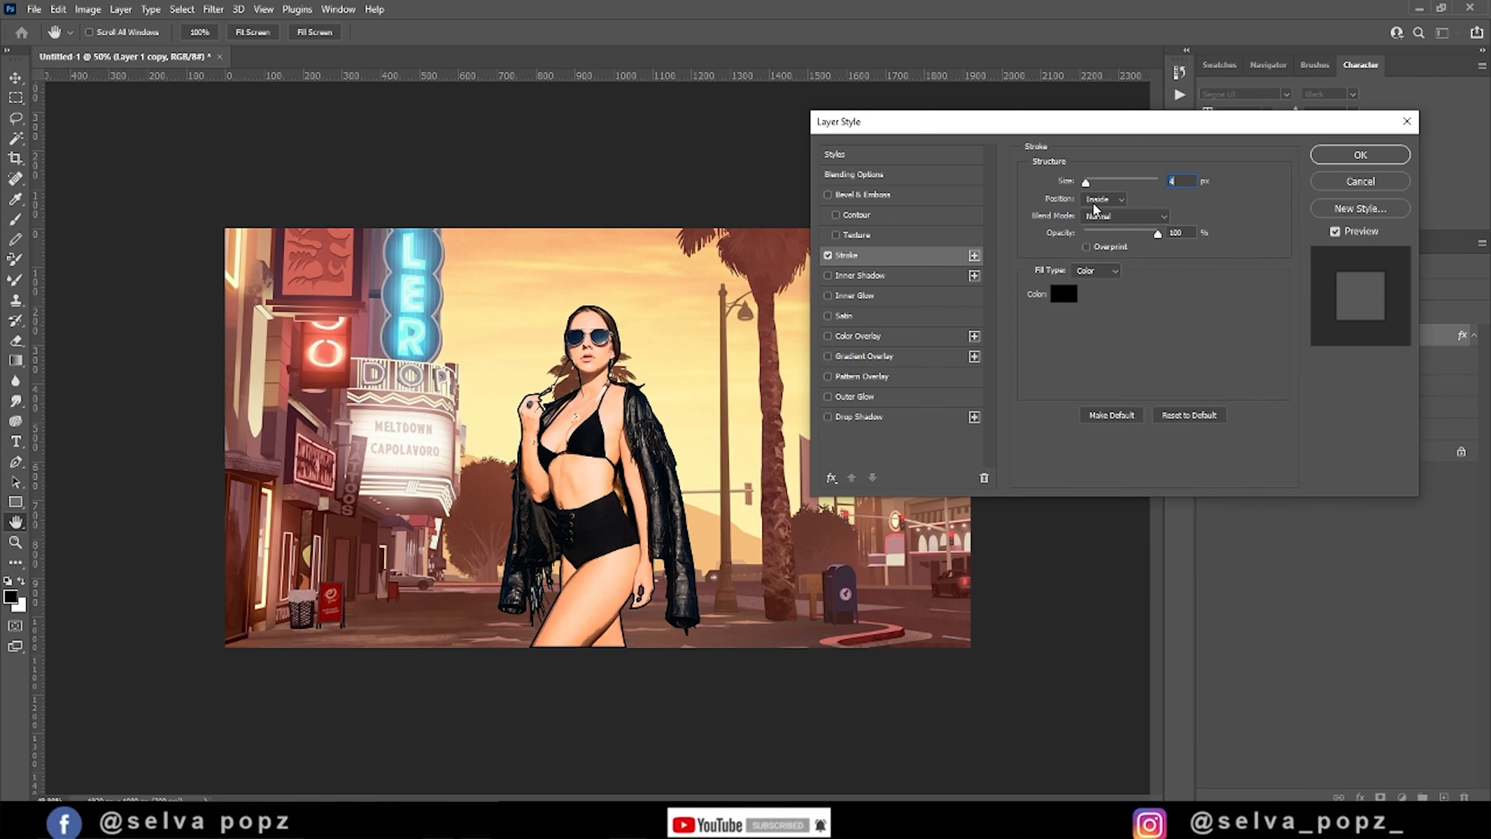
{"action": "type", "text": "2"}
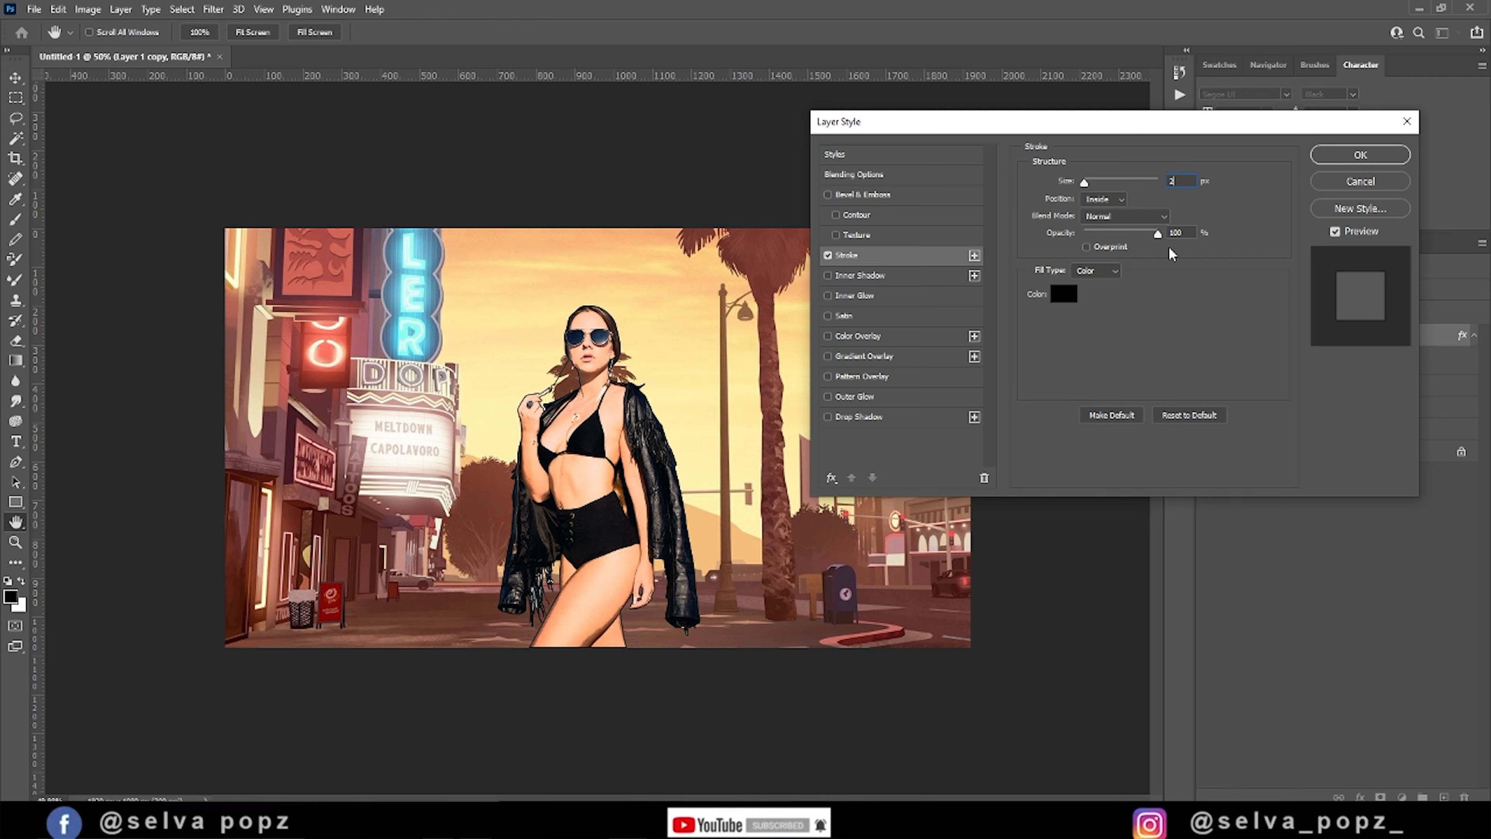
{"action": "left_click", "coordinate": [1360, 155]}
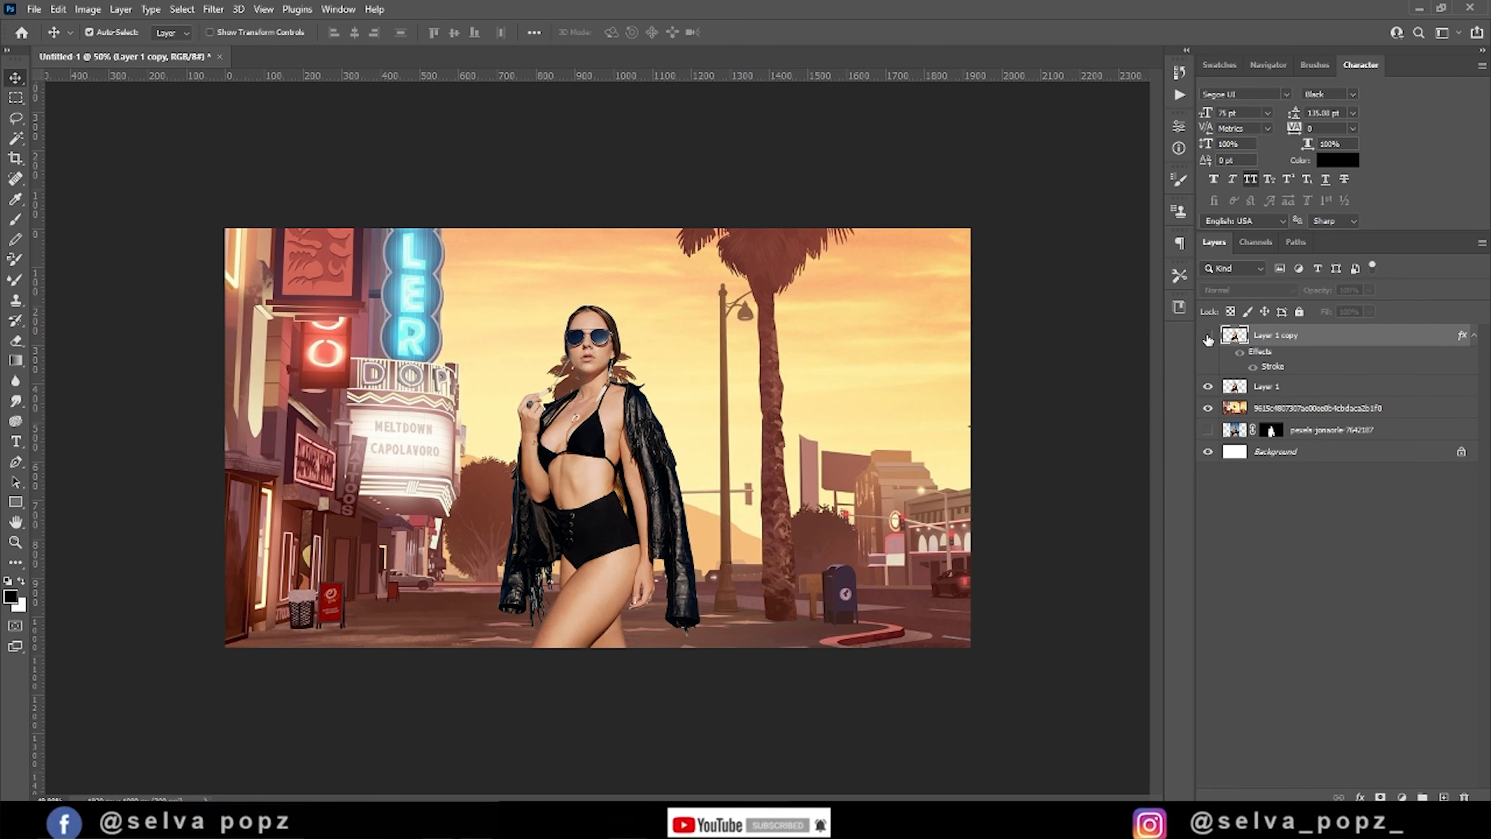
{"action": "mouse_move", "coordinate": [1320, 295]}
{"action": "left_mouse_down"}
{"action": "mouse_move", "coordinate": [1298, 294]}
{"action": "mouse_move", "coordinate": [1311, 294]}
{"action": "left_mouse_up"}
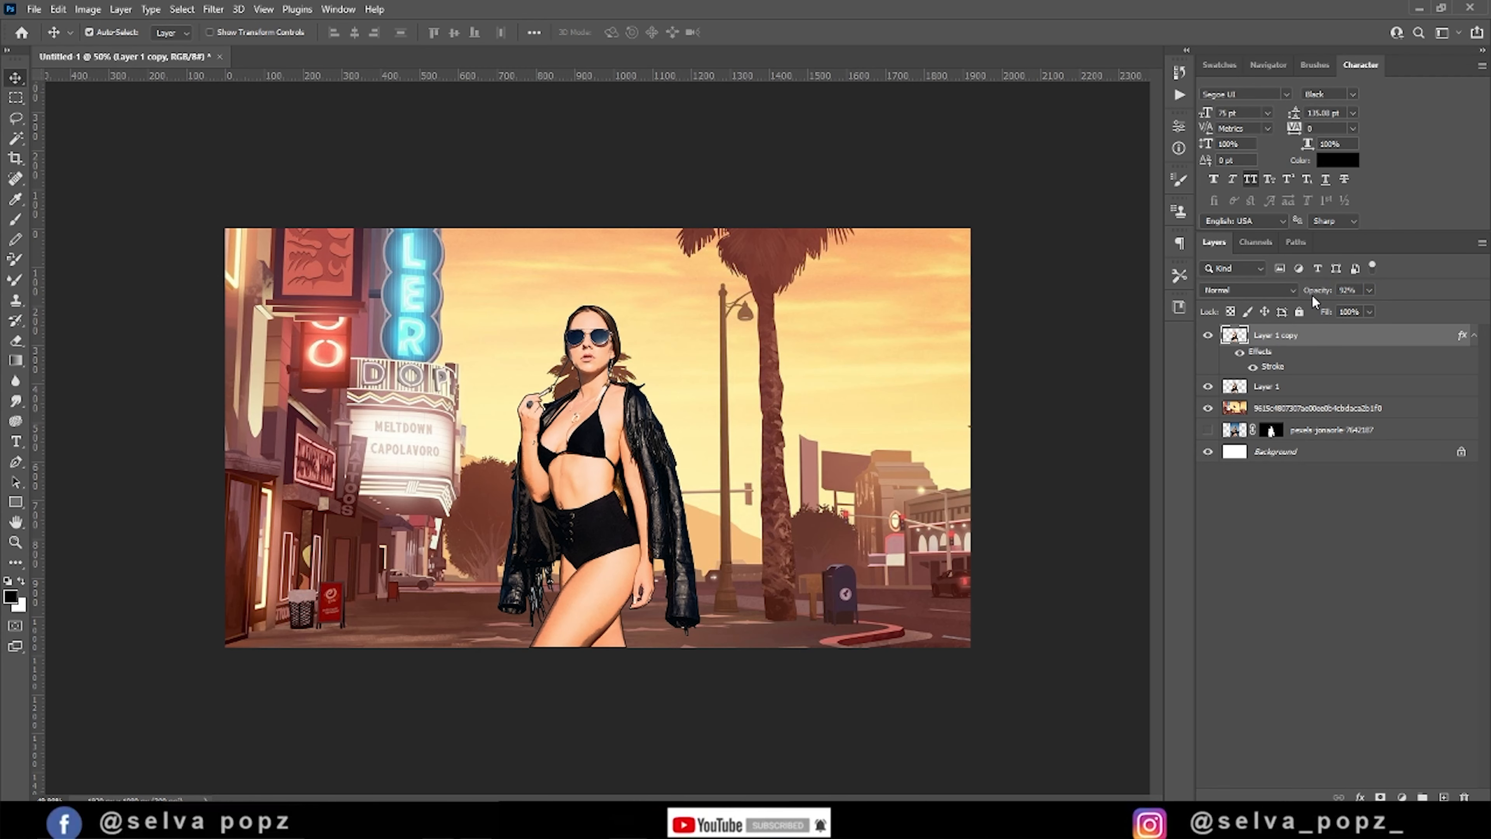
- Add a linear black-to-transparent Gradient Fill at 90° directly above the sunset city layer
{"action": "left_click", "coordinate": [1286, 412]}
{"action": "left_click", "coordinate": [1402, 798]}
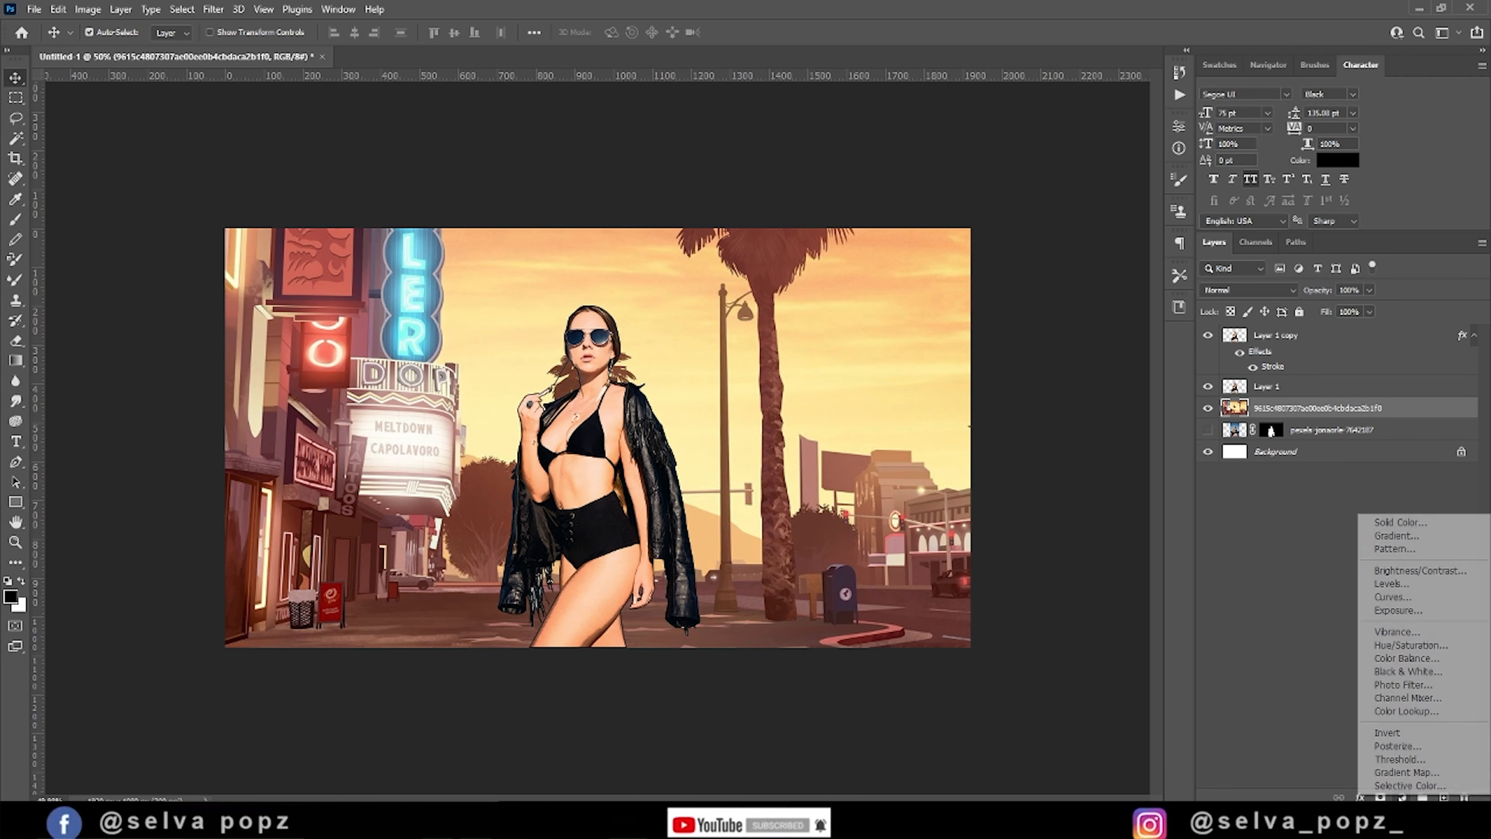
{"action": "left_click", "coordinate": [1392, 537]}
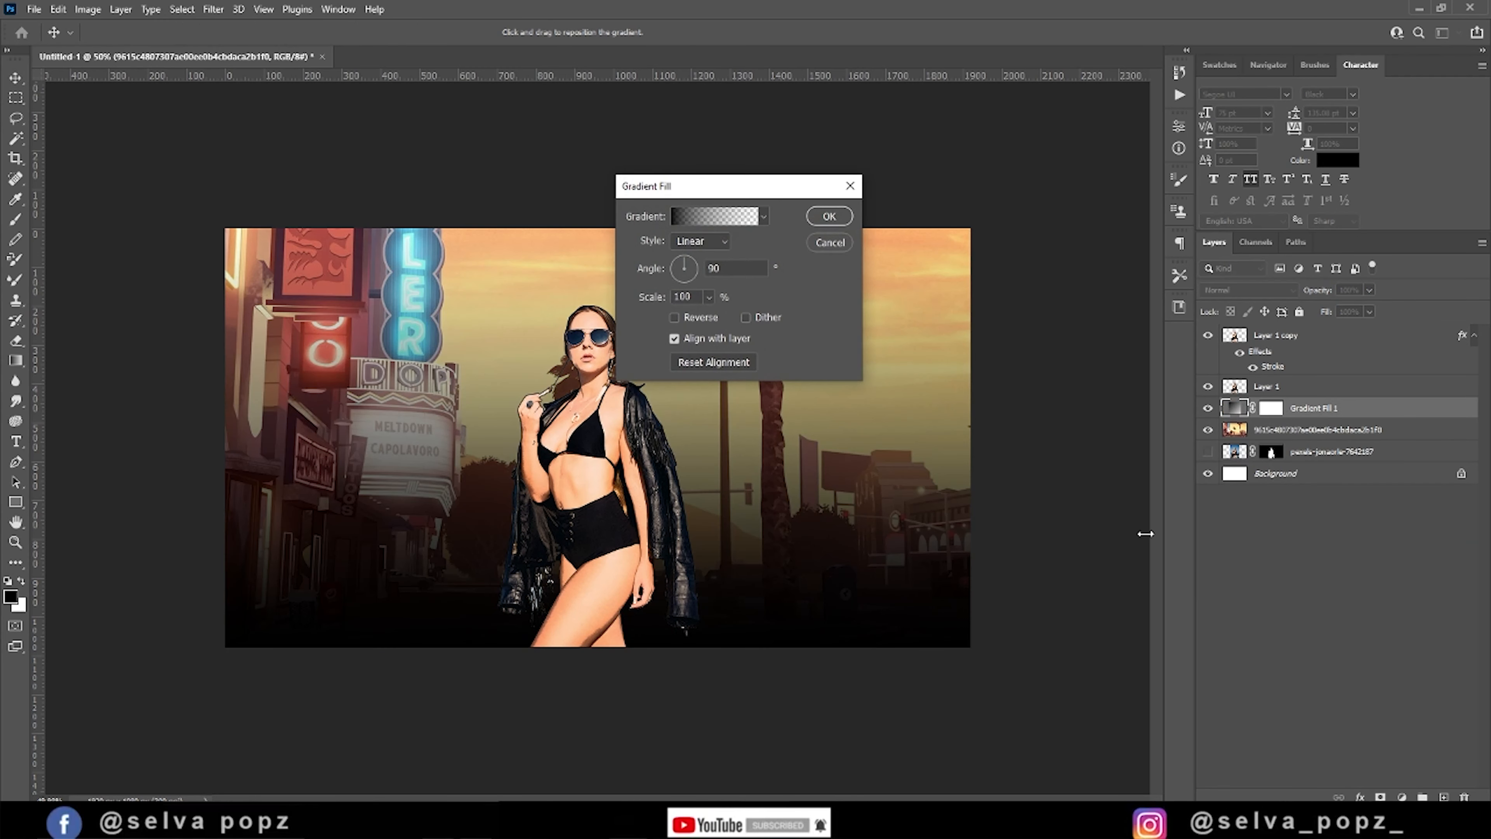
{"action": "left_click", "coordinate": [829, 216]}
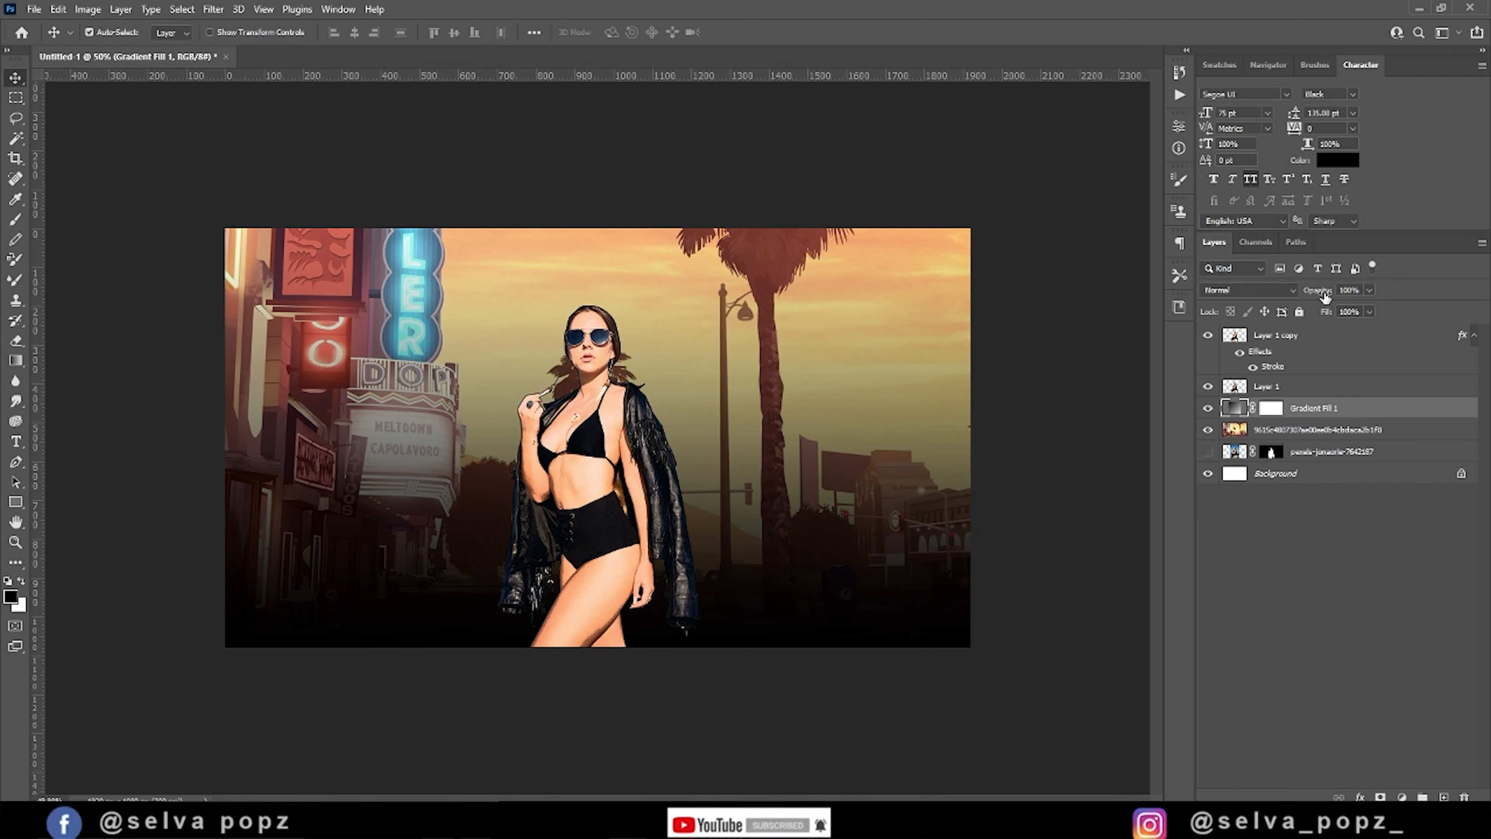
- Duplicate the gradient fill layer and rasterize the copy
{"action": "key", "text": "ctrl+j"}
{"action": "key", "text": "ctrl+t"}
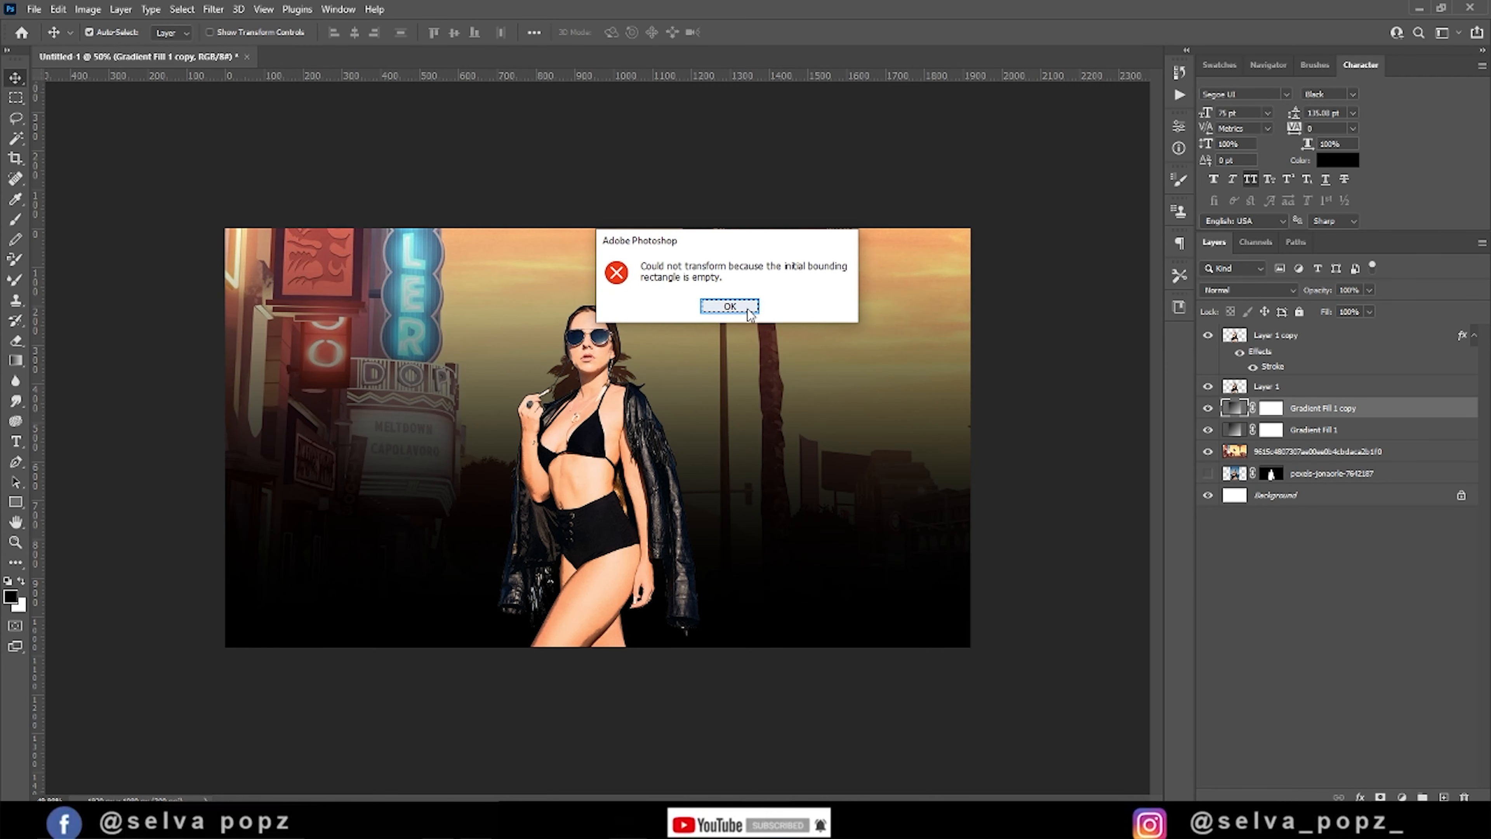
{"action": "left_click", "coordinate": [745, 311]}
{"action": "key", "text": "b"}
{"action": "left_click", "coordinate": [802, 409]}
{"action": "key", "text": "Return"}
- Flip the gradient copy vertically and nudge it up so its dark end covers the canvas's upper edge
{"action": "key", "text": "ctrl+t"}
{"action": "right_click", "coordinate": [801, 407]}
{"action": "left_click", "coordinate": [881, 623]}
{"action": "key", "text": "Return"}
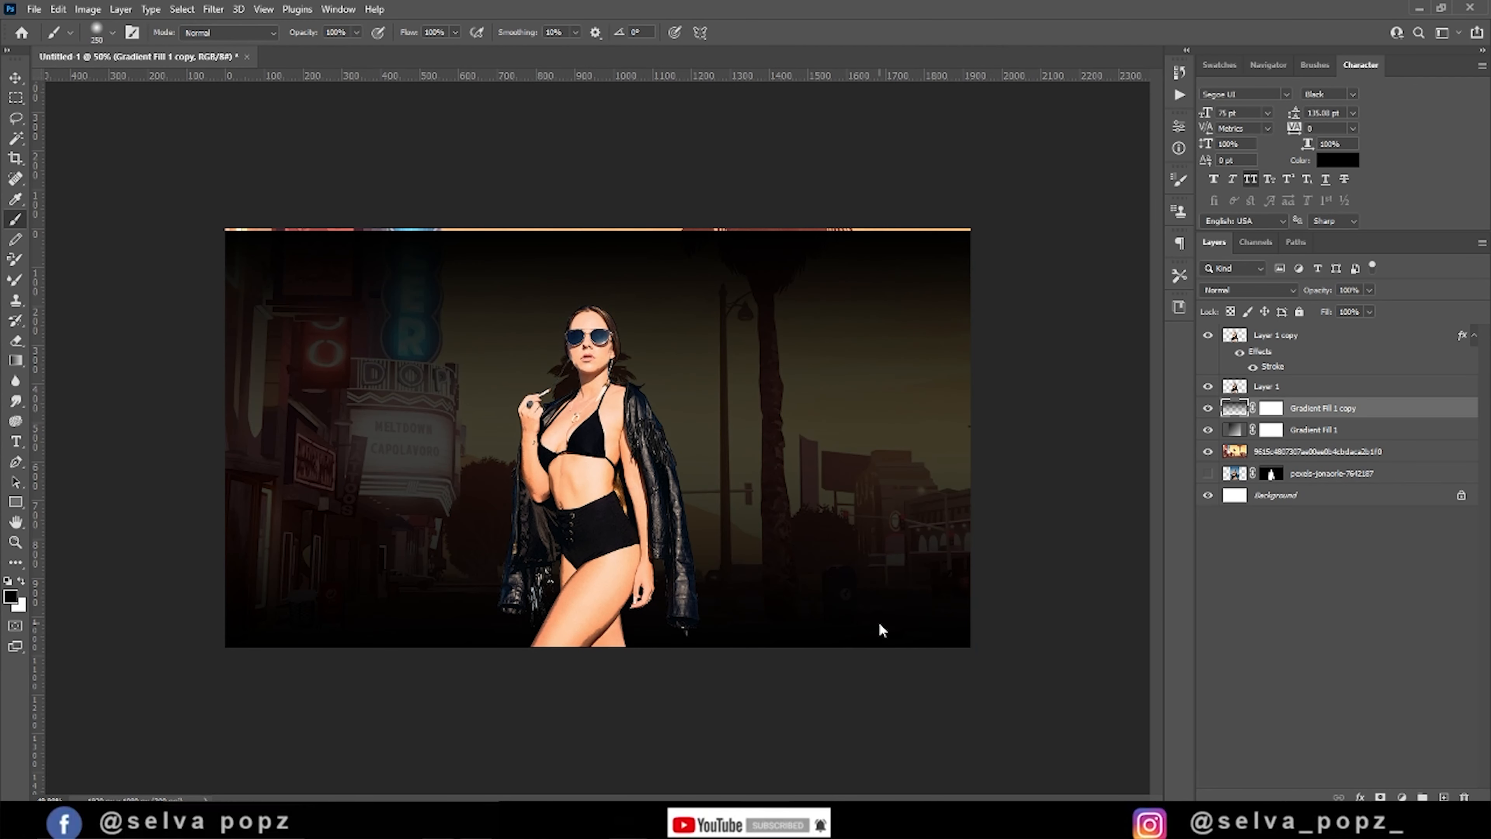
{"action": "key", "text": "v"}
{"action": "key", "text": "shift+Up"}
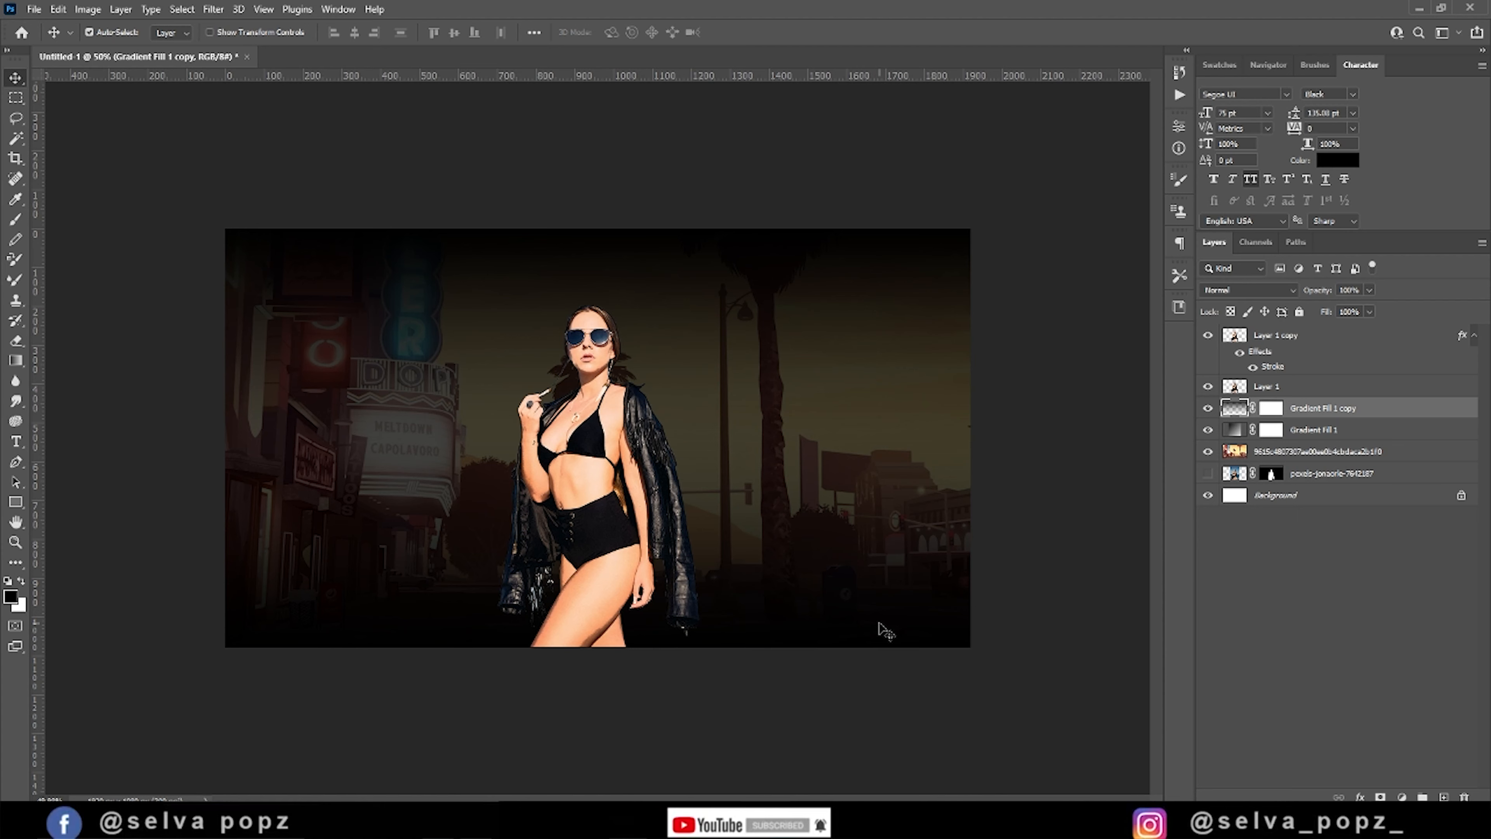
- Merge the two gradient layers, reduce the merged layer's opacity to 28% and compare the scene with and without it
{"action": "key", "text": "ctrl+e"}
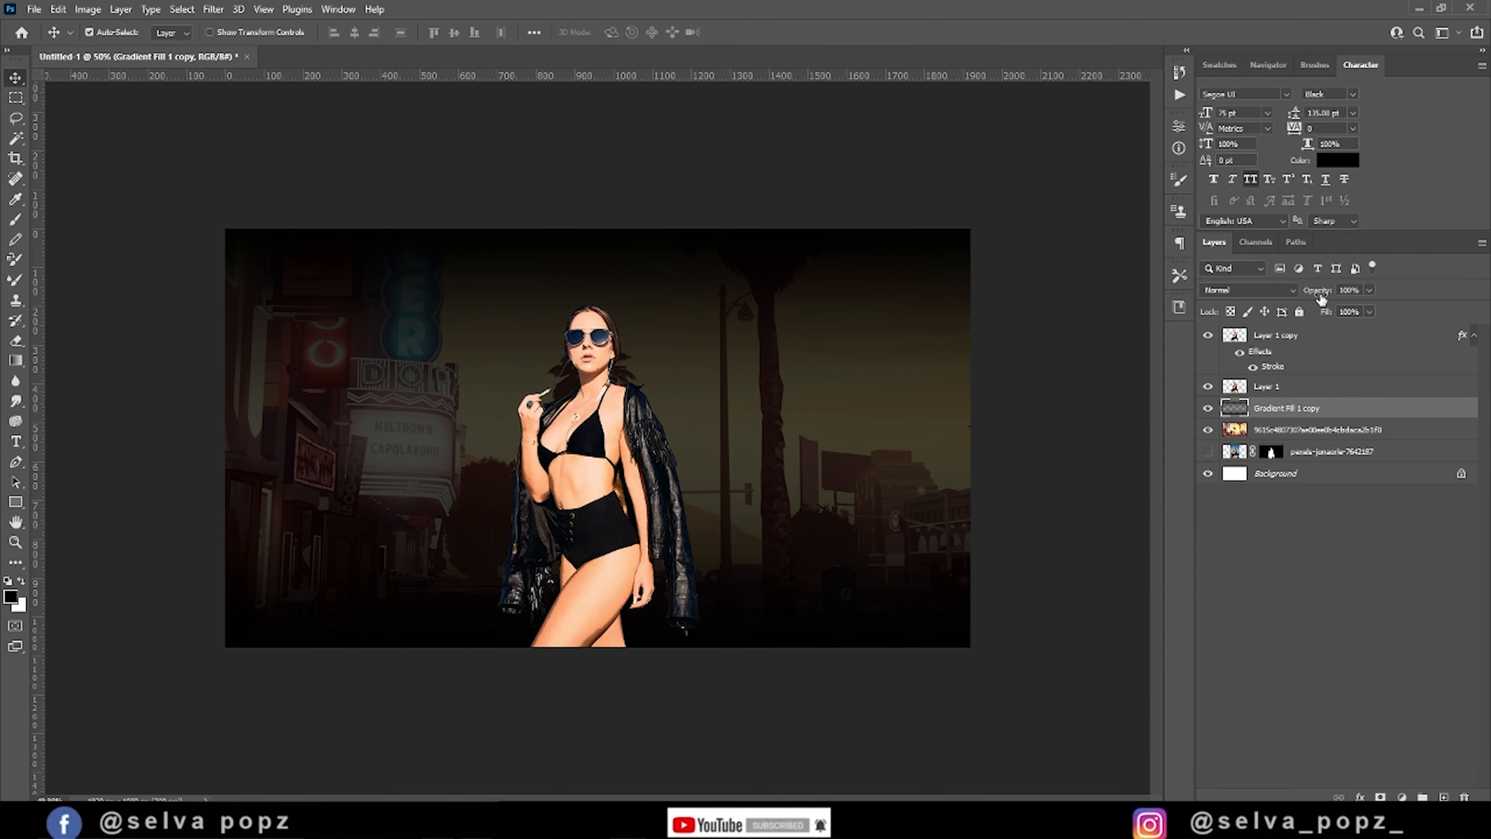
{"action": "type", "text": "50"}
{"action": "mouse_move", "coordinate": [1321, 299]}
{"action": "left_mouse_down"}
{"action": "mouse_move", "coordinate": [1292, 297]}
{"action": "mouse_move", "coordinate": [1319, 295]}
{"action": "left_mouse_up"}
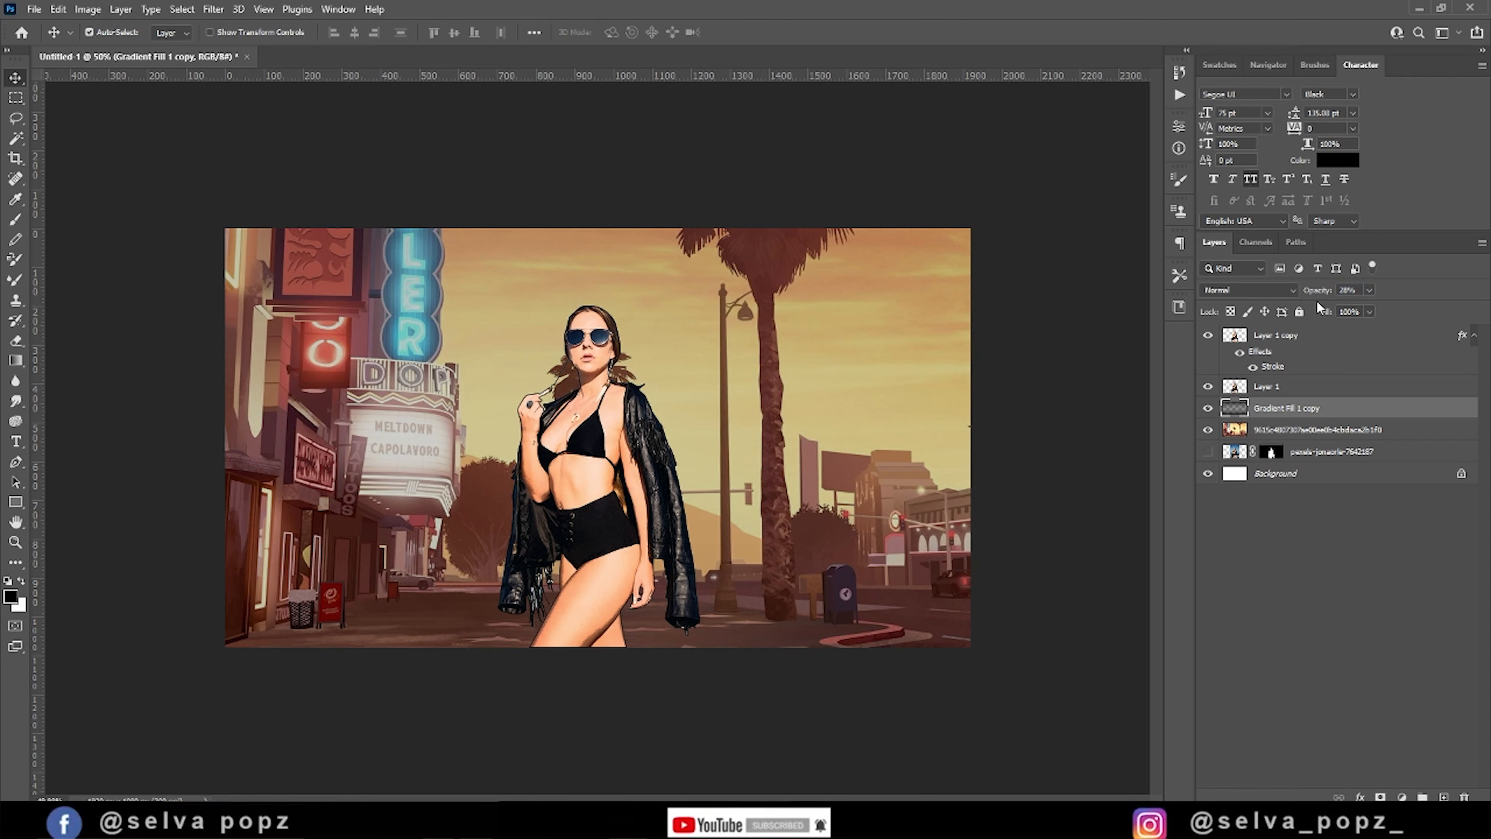
{"action": "left_click", "coordinate": [1208, 409]}
{"action": "left_click", "coordinate": [1208, 410]}
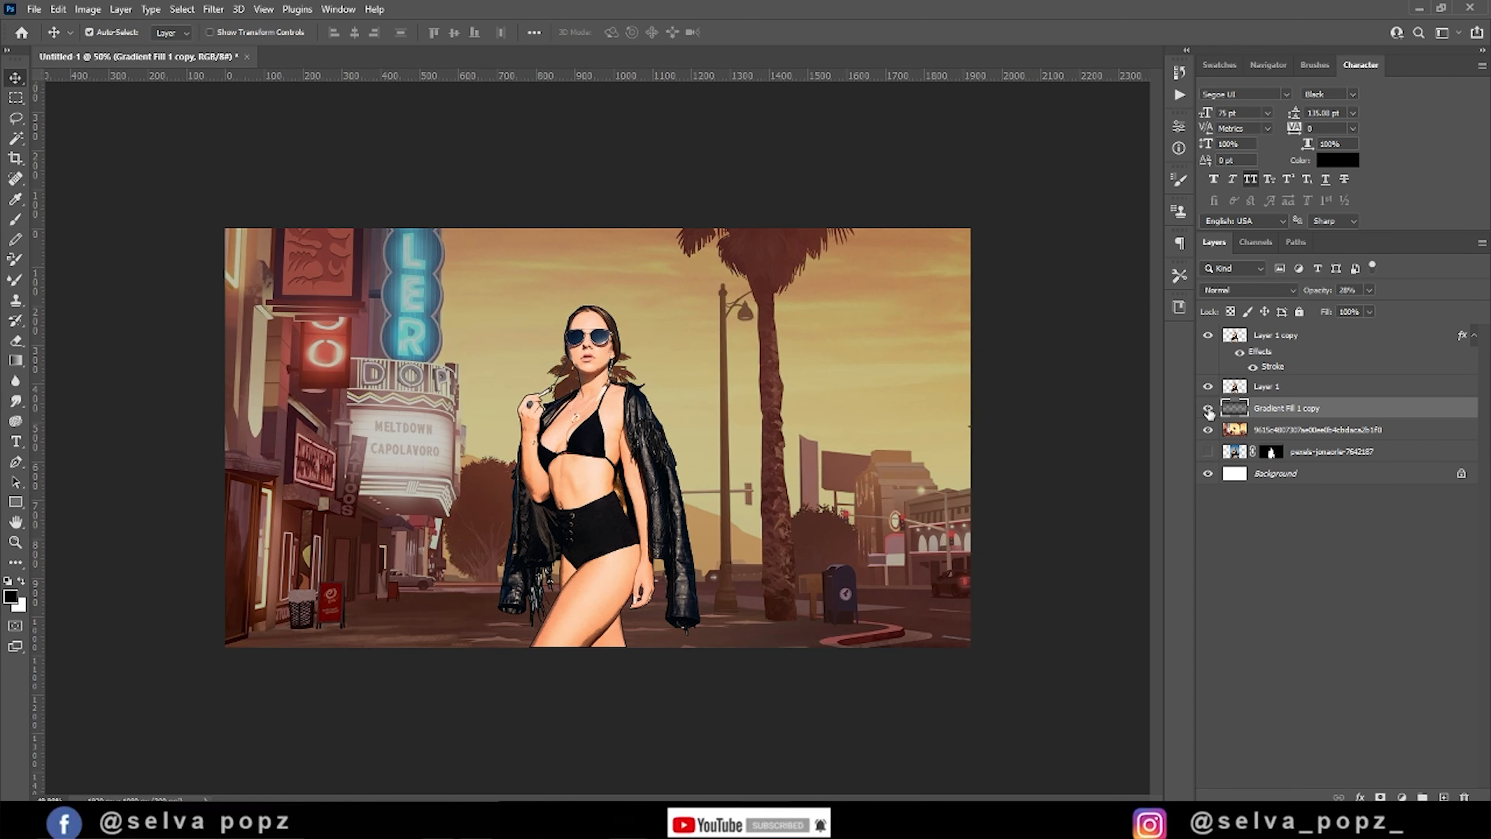
- Lower the filtered woman copy's opacity to 76% and duplicate that layer
{"action": "left_click", "coordinate": [1281, 336]}
{"action": "left_click_drag", "start_coordinate": [1327, 299], "coordinate": [1311, 295]}
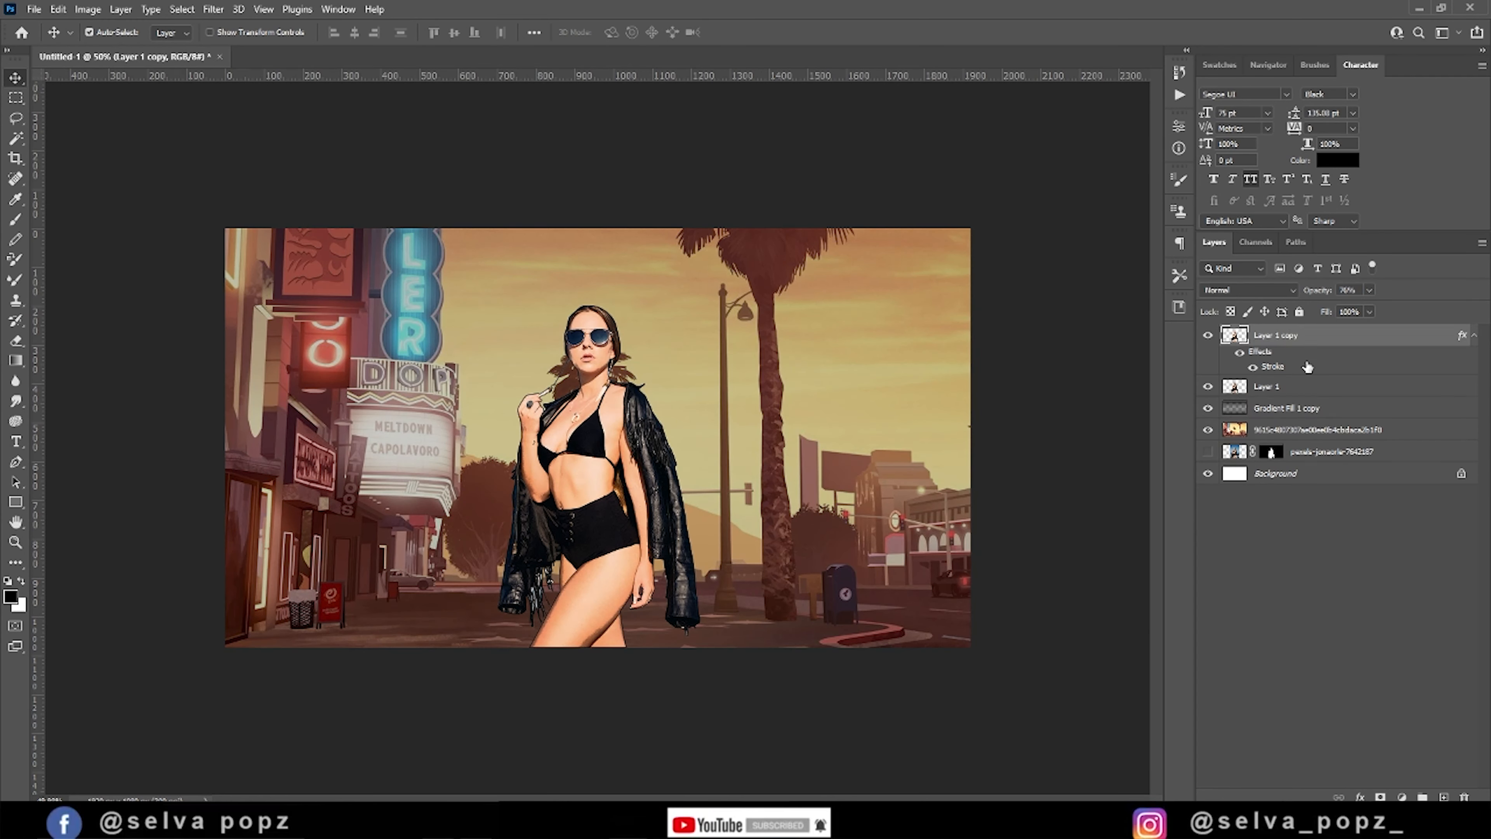
{"action": "key", "text": "ctrl+j"}
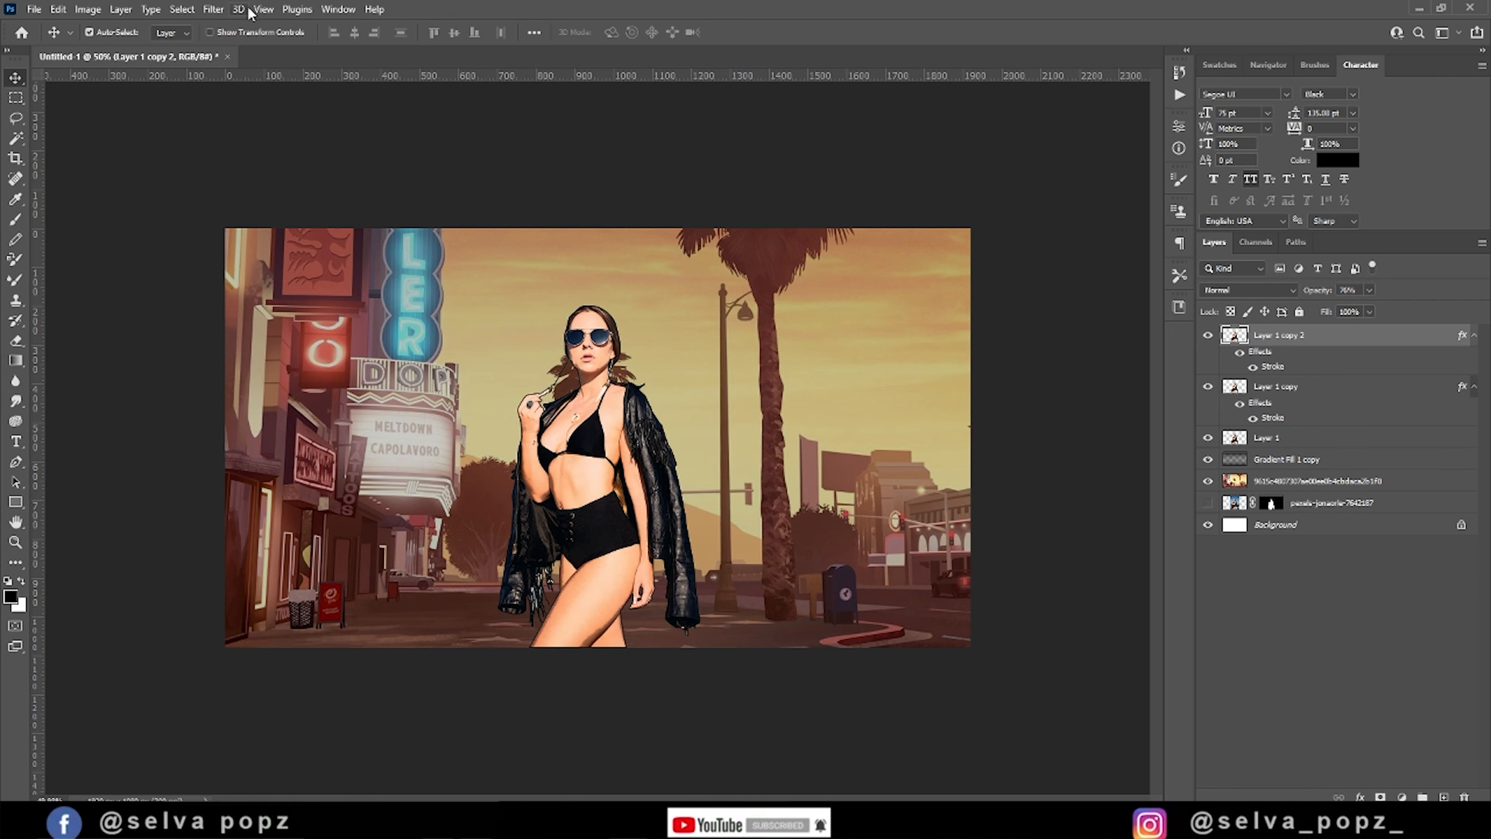
- Open the Filter Gallery on the new woman copy and preview the Distort effects Diffuse Glow, Glass and Ocean Ripple
{"action": "left_click", "coordinate": [213, 10]}
{"action": "left_click", "coordinate": [261, 96]}
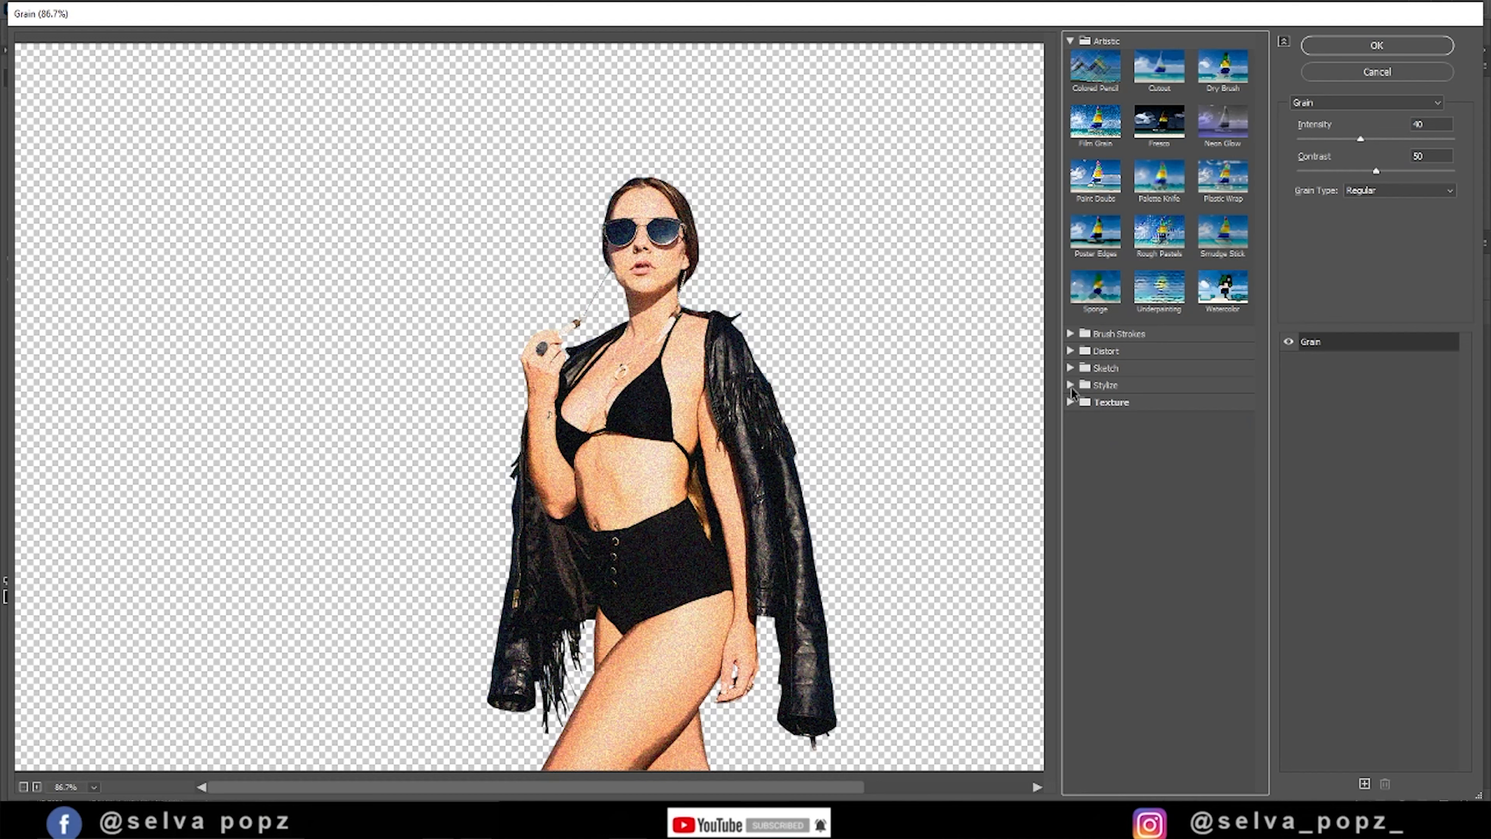
{"action": "left_click", "coordinate": [1071, 368]}
{"action": "left_click", "coordinate": [1071, 368]}
{"action": "left_click", "coordinate": [1071, 351]}
{"action": "left_click", "coordinate": [1096, 376]}
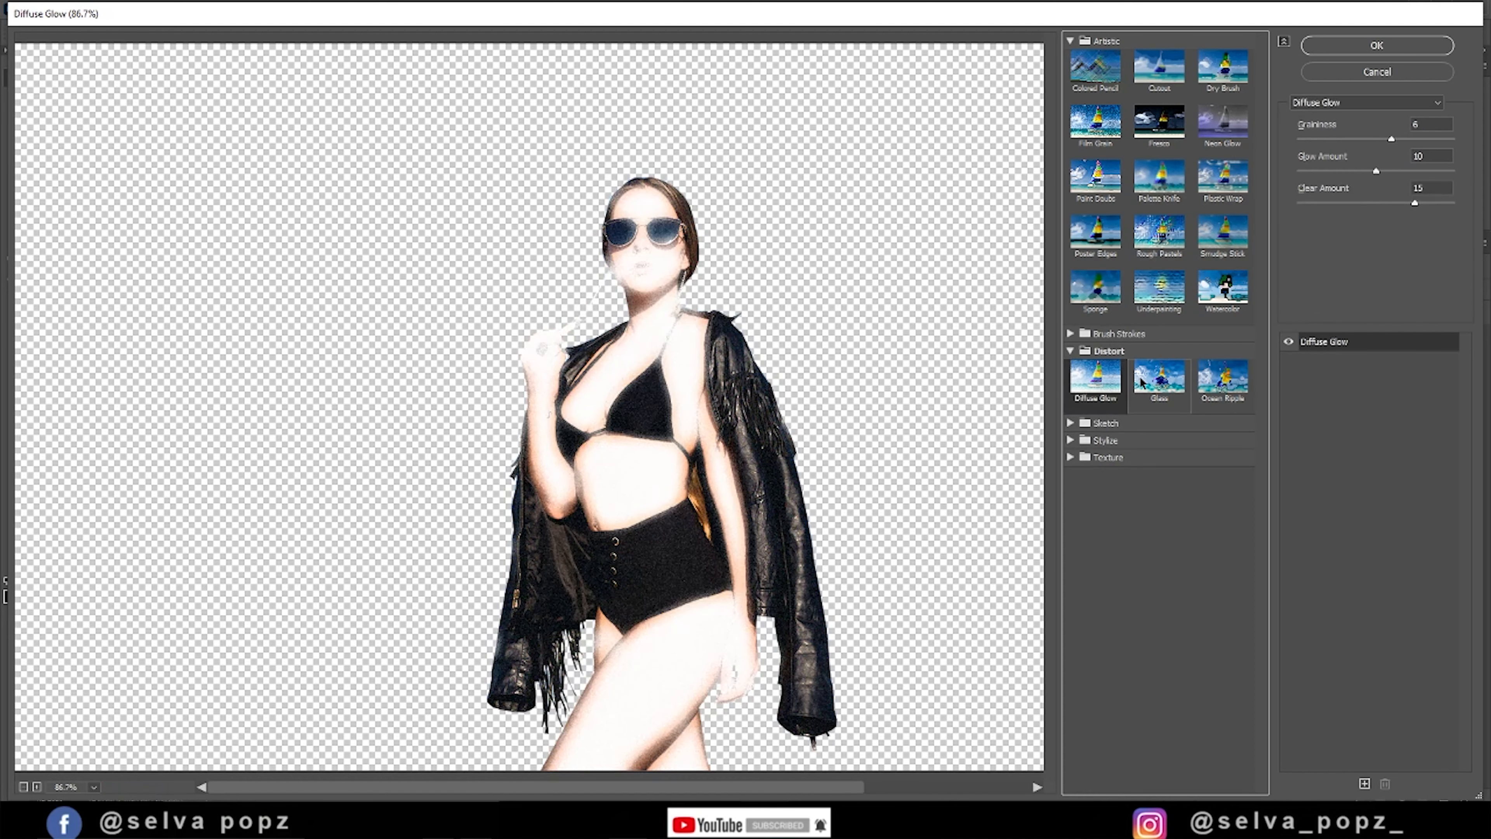
{"action": "left_click", "coordinate": [1160, 376]}
{"action": "left_click", "coordinate": [1221, 374]}
{"action": "left_click", "coordinate": [1072, 351]}
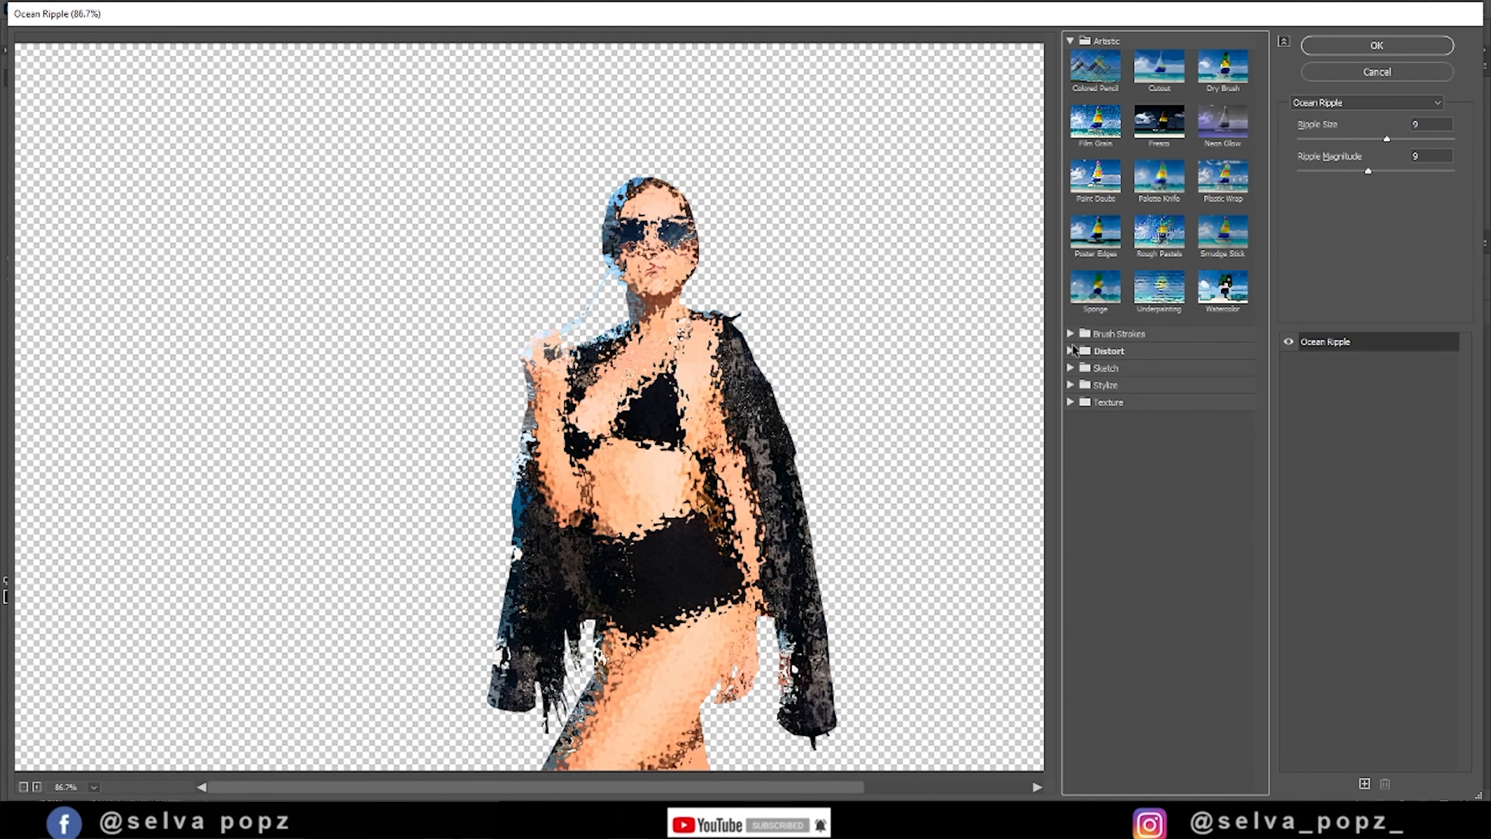
- Preview the Brush Strokes effects on the woman copy, including Angled Strokes, Crosshatch, Spatter, Ink Outlines, Sumi-e, Sprayed Strokes and Dark Strokes
{"action": "left_click", "coordinate": [1071, 334]}
{"action": "left_click", "coordinate": [1095, 359]}
{"action": "left_click", "coordinate": [1159, 359]}
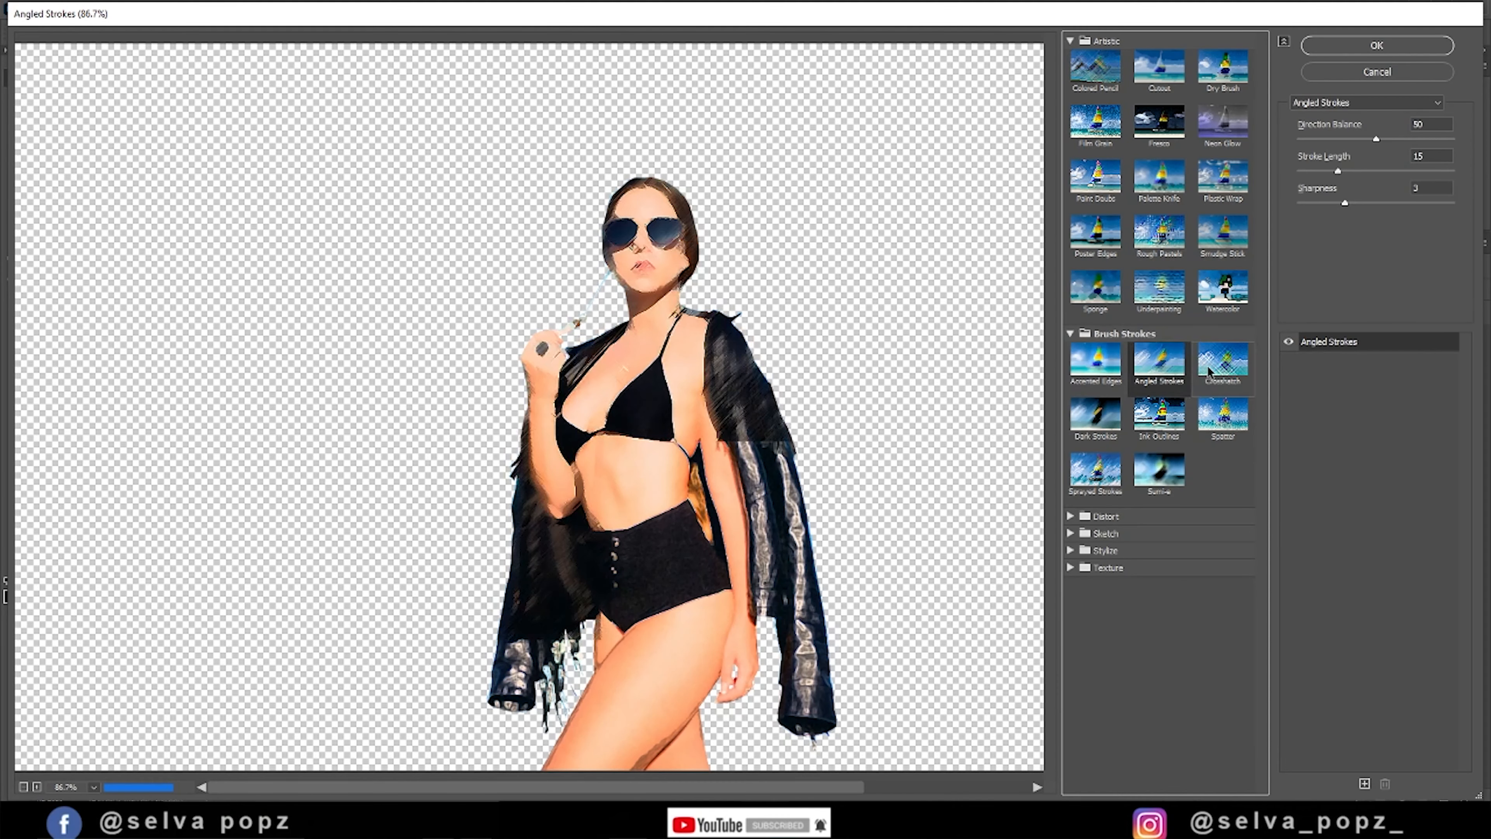
{"action": "left_click", "coordinate": [1223, 359]}
{"action": "left_click", "coordinate": [1223, 414]}
{"action": "left_click", "coordinate": [1223, 359]}
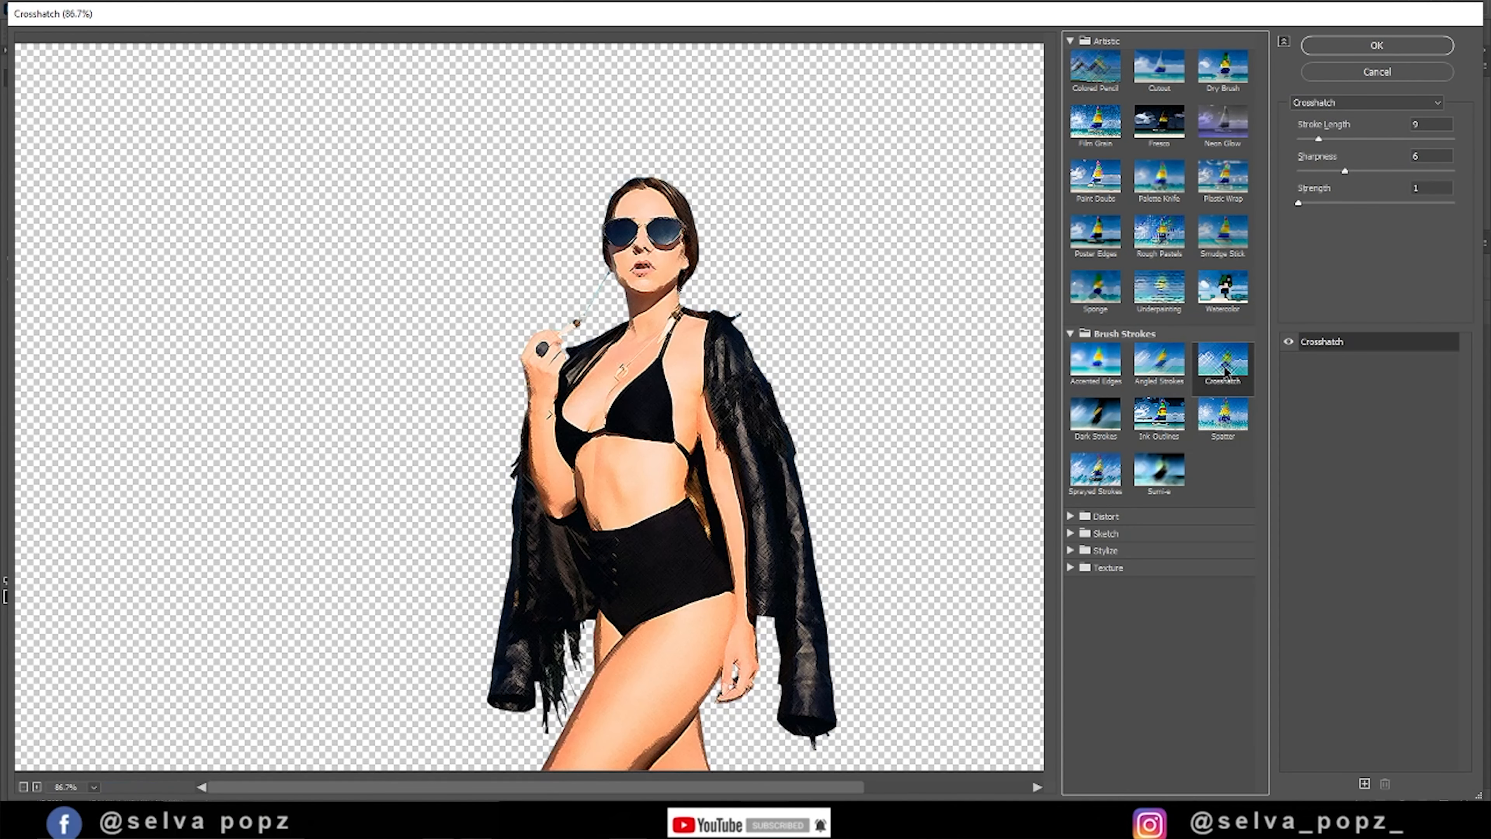
{"action": "left_click", "coordinate": [1168, 419]}
{"action": "left_click", "coordinate": [1156, 473]}
{"action": "left_click", "coordinate": [1095, 470]}
{"action": "left_click", "coordinate": [1150, 475]}
{"action": "left_click", "coordinate": [1096, 415]}
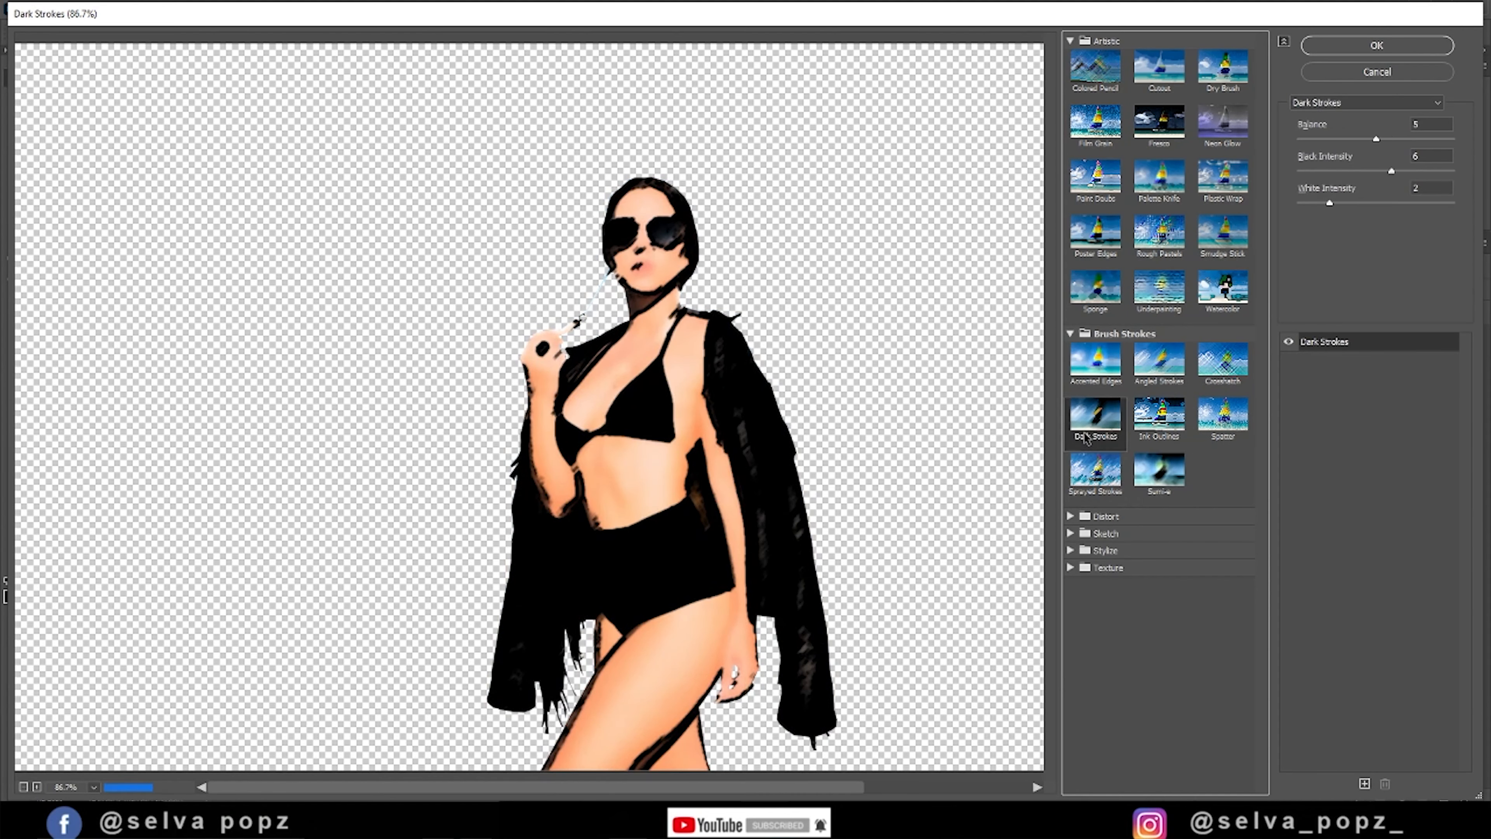
- Apply the Crosshatch brush stroke effect to the woman copy with Sharpness set to 2
{"action": "left_click", "coordinate": [1223, 359]}
{"action": "left_click_drag", "start_coordinate": [1359, 170], "coordinate": [1316, 171]}
{"action": "left_click", "coordinate": [1376, 45]}
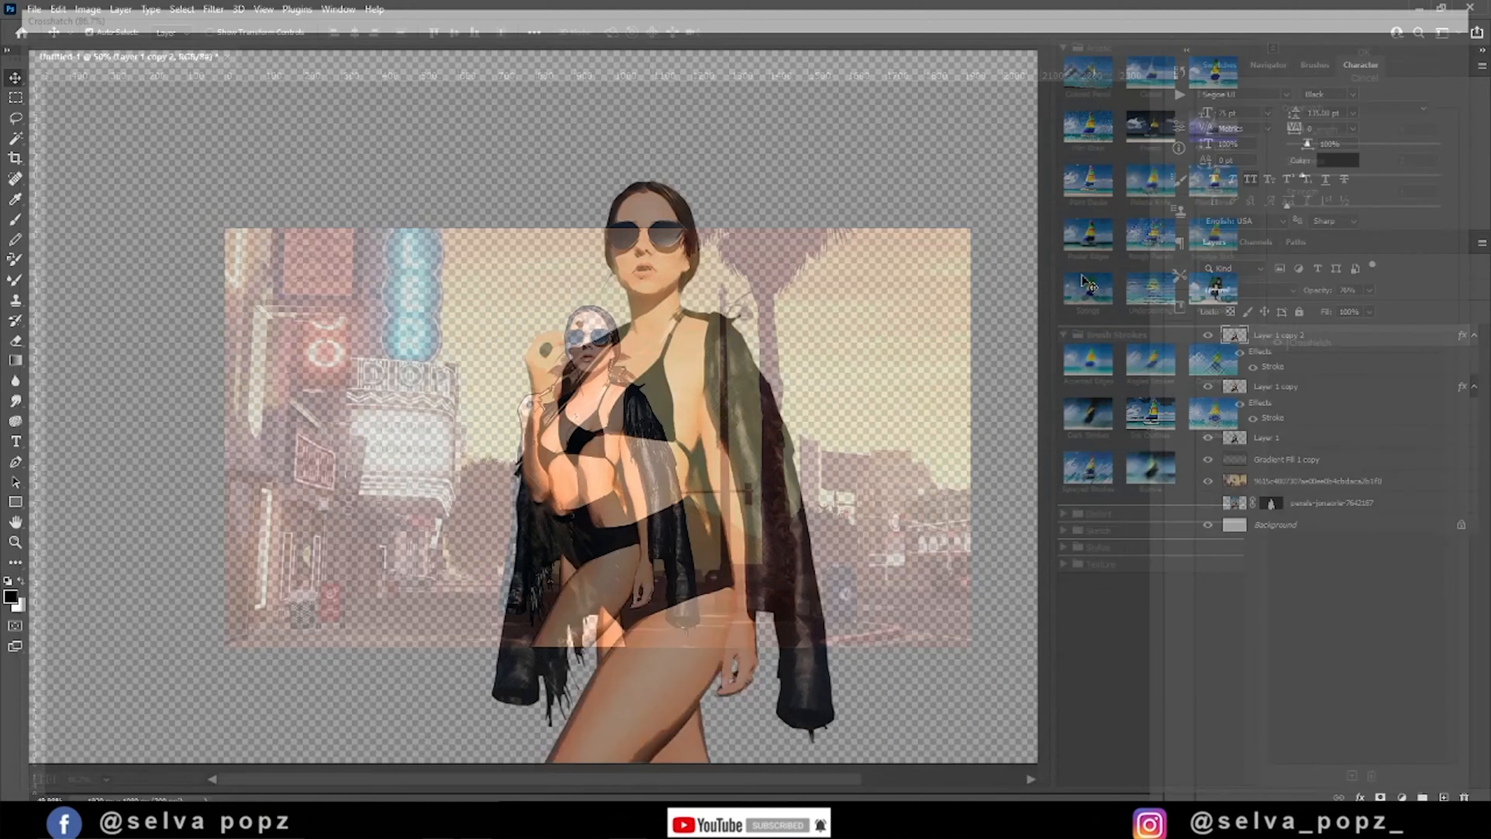
- Lower the crosshatched woman copy's opacity to 19% and compare the scene with and without it
{"action": "left_click_drag", "start_coordinate": [1316, 290], "coordinate": [1294, 289]}
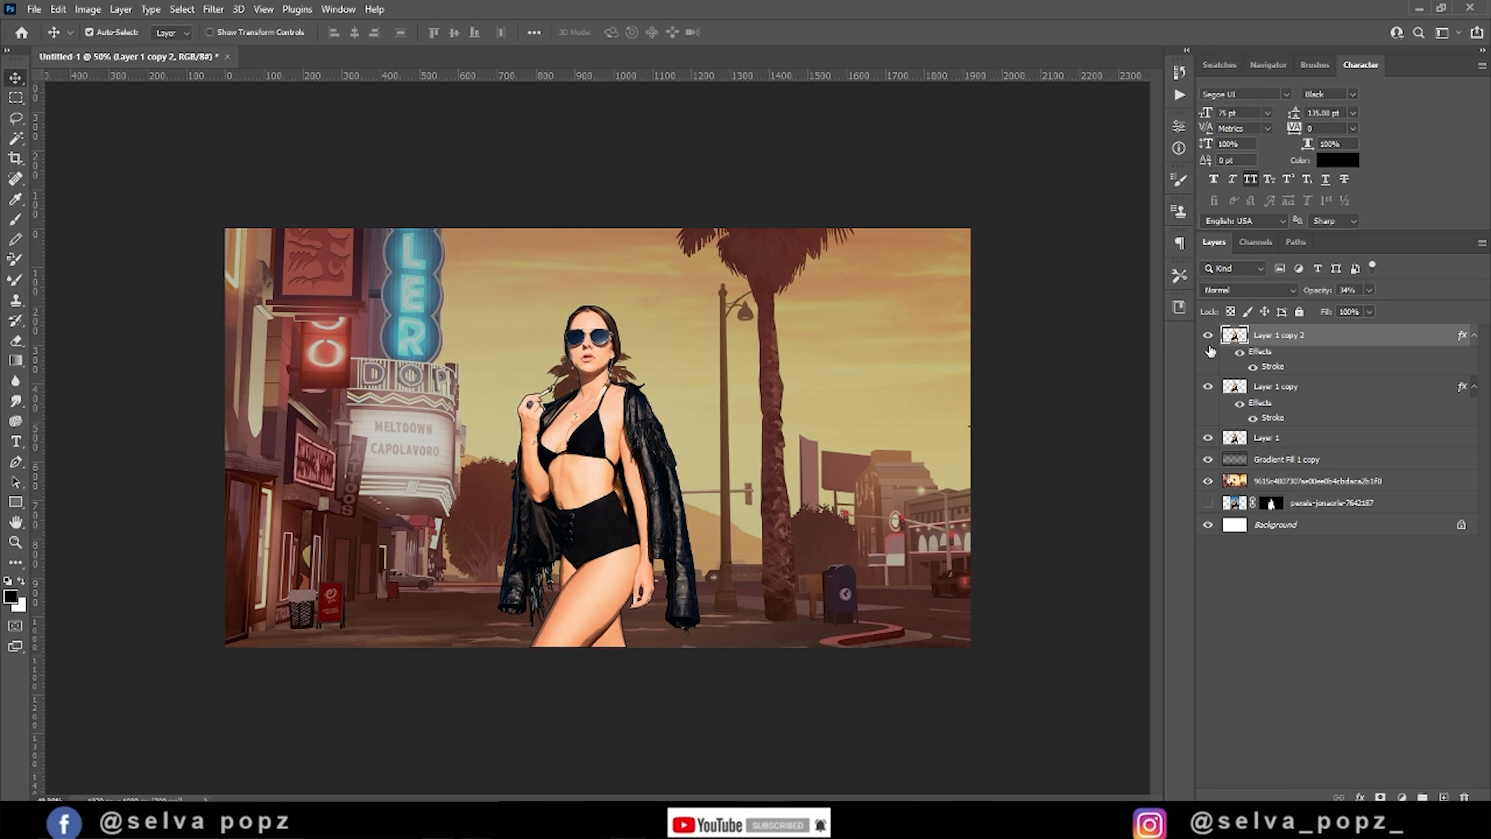
{"action": "scroll", "coordinate": [682, 433], "scroll_direction": "down", "scroll_amount": 1}
{"action": "left_click_drag", "start_coordinate": [1314, 290], "coordinate": [1304, 292]}
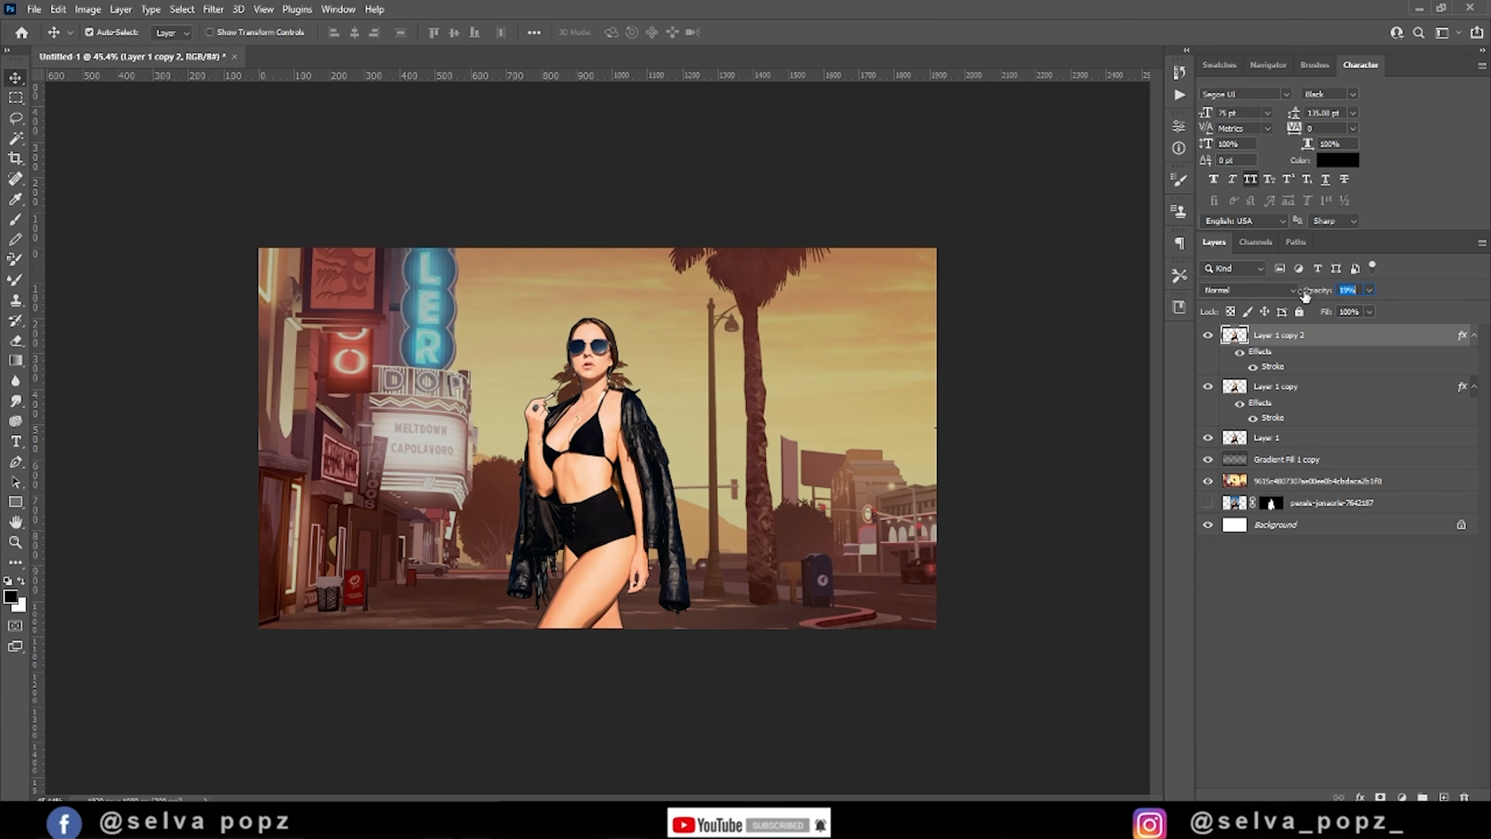
{"action": "left_click", "coordinate": [1207, 336]}
{"action": "left_click", "coordinate": [1207, 336]}
- Stamp all visible layers into a new layer and grade it in Camera Raw with automatic tone, Exposure +0.65 and slightly adjusted saturation
{"action": "key", "text": "ctrl+shift+alt+e"}
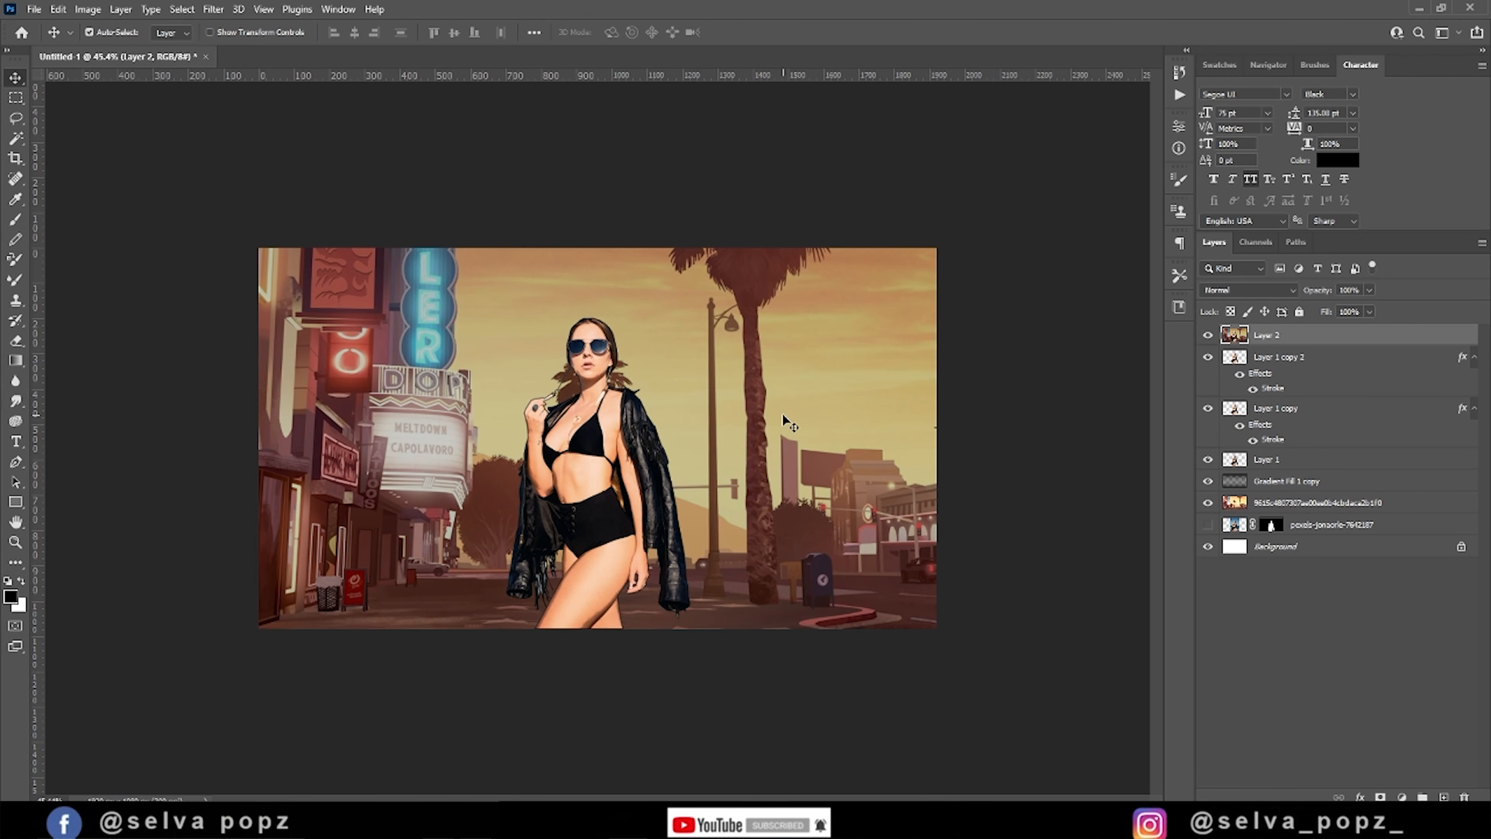
{"action": "key", "text": "ctrl+shift+a"}
{"action": "left_click", "coordinate": [1174, 178]}
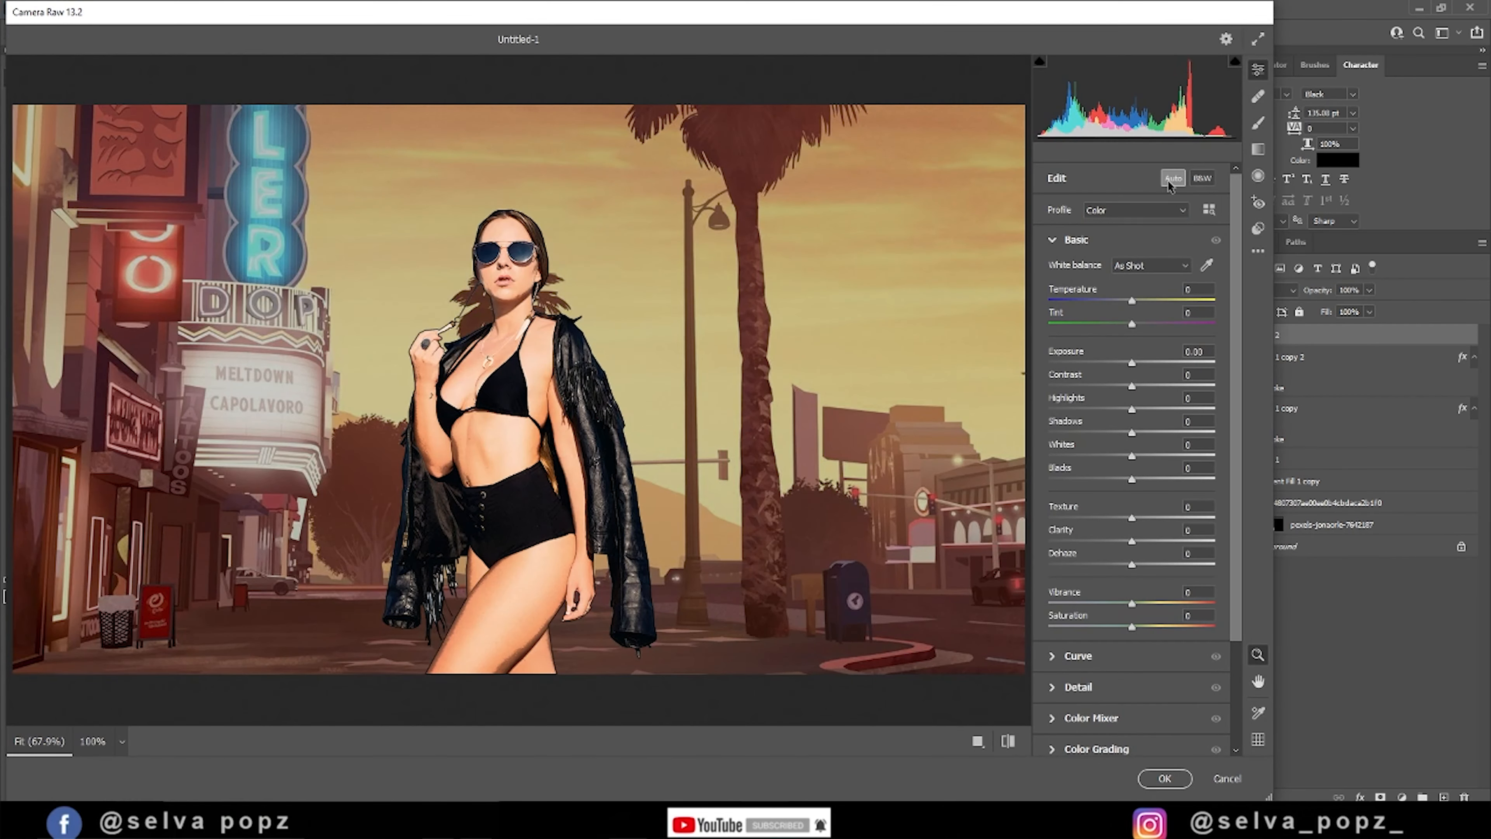
{"action": "left_click_drag", "start_coordinate": [1135, 363], "coordinate": [1142, 364]}
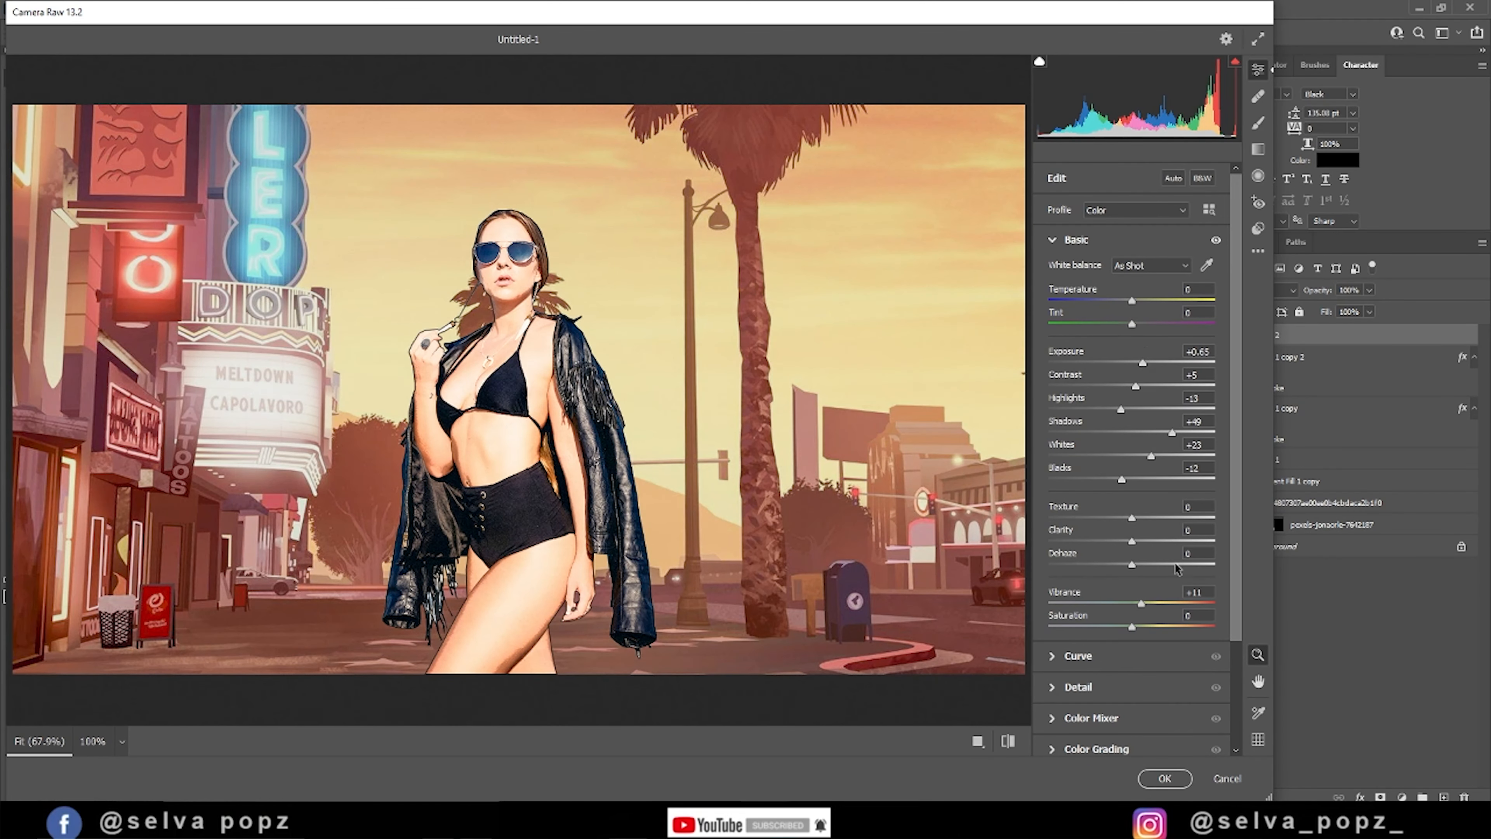
{"action": "left_click_drag", "start_coordinate": [1134, 627], "coordinate": [1135, 627]}
- Darken the image corners with a Camera Raw vignette and smooth the picture with noise reduction
{"action": "left_click", "coordinate": [1052, 241]}
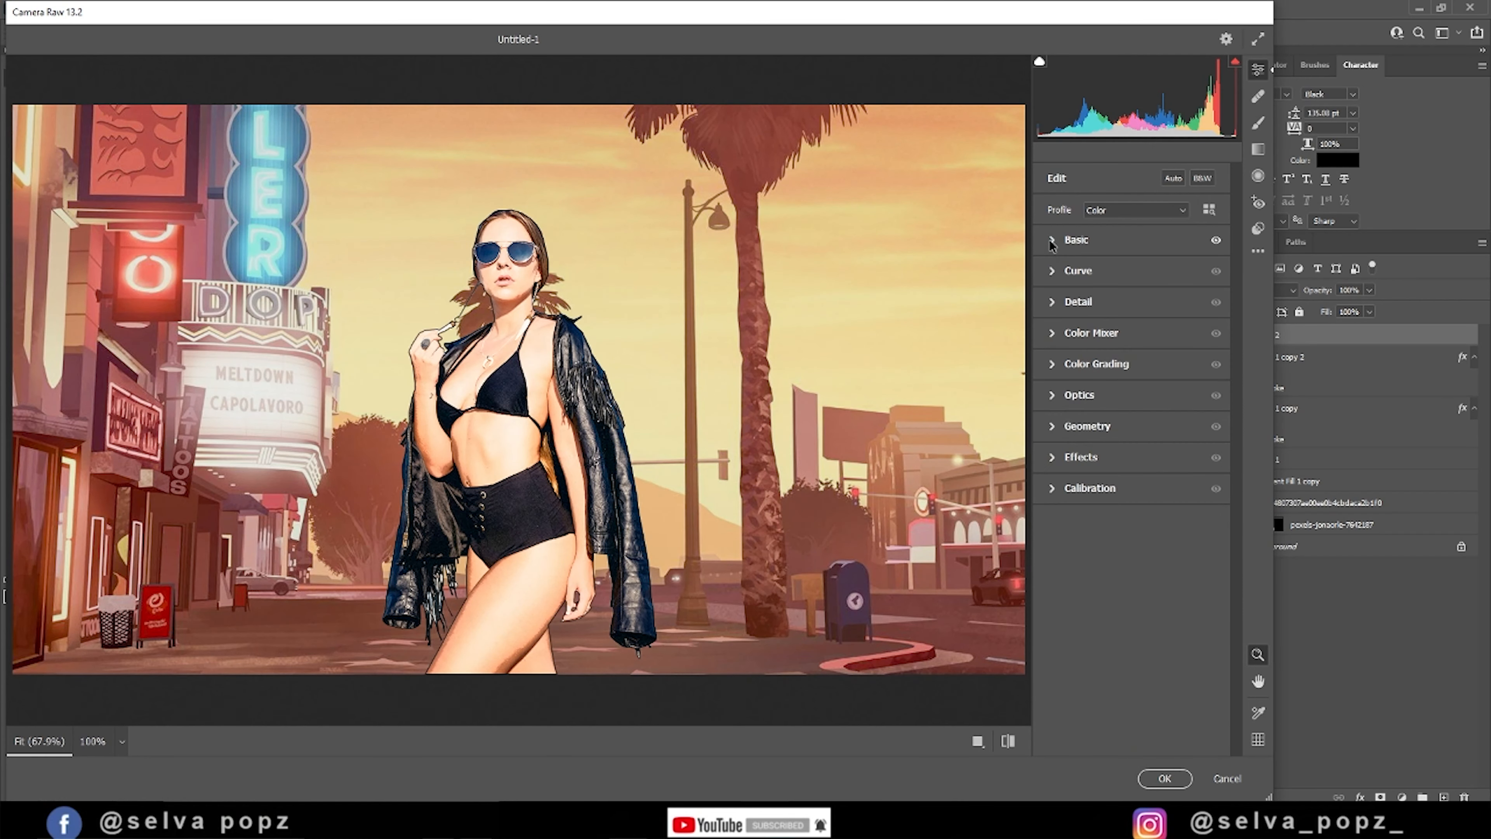
{"action": "left_click", "coordinate": [1054, 464]}
{"action": "left_click_drag", "start_coordinate": [1132, 526], "coordinate": [1102, 527]}
{"action": "left_click", "coordinate": [1054, 460]}
{"action": "left_click", "coordinate": [1053, 301]}
{"action": "left_click_drag", "start_coordinate": [1109, 367], "coordinate": [1117, 368]}
{"action": "left_click", "coordinate": [1054, 302]}
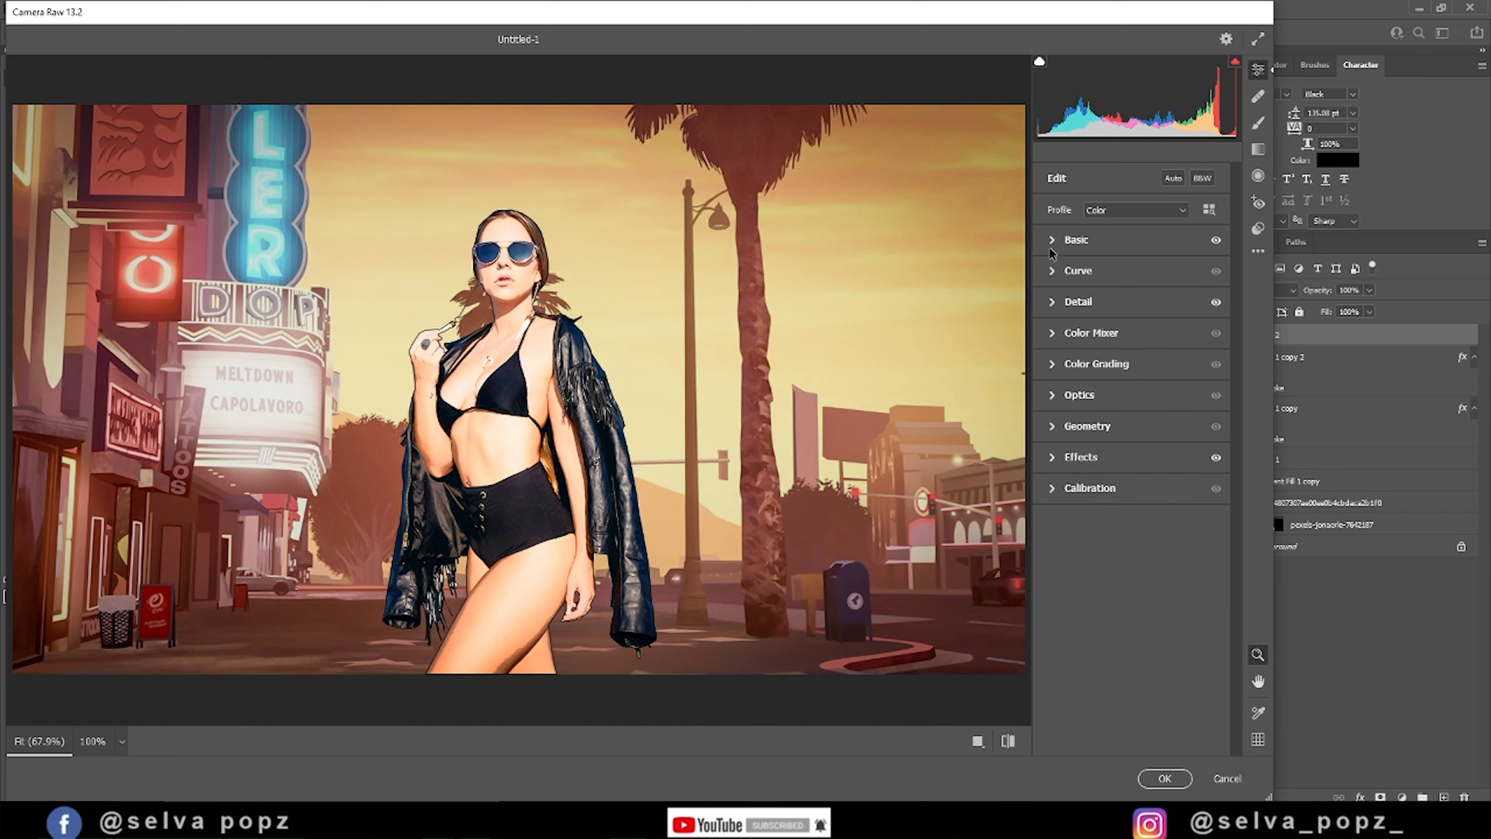
- Fine-tune the Clarity of the image in the Basic adjustments
{"action": "left_click", "coordinate": [1053, 240]}
{"action": "mouse_move", "coordinate": [1114, 537]}
{"action": "left_mouse_down"}
{"action": "mouse_move", "coordinate": [1094, 543]}
{"action": "mouse_move", "coordinate": [1136, 542]}
{"action": "left_mouse_up"}
{"action": "left_click", "coordinate": [1054, 239]}
- Set the Color Mixer hues to Reds +3 and Oranges -13, shift Blues towards aqua and apply the Camera Raw edits
{"action": "left_click", "coordinate": [1050, 335]}
{"action": "mouse_move", "coordinate": [1133, 313]}
{"action": "left_mouse_down"}
{"action": "mouse_move", "coordinate": [1120, 312]}
{"action": "mouse_move", "coordinate": [1171, 289]}
{"action": "mouse_move", "coordinate": [1116, 295]}
{"action": "mouse_move", "coordinate": [1136, 299]}
{"action": "left_mouse_up"}
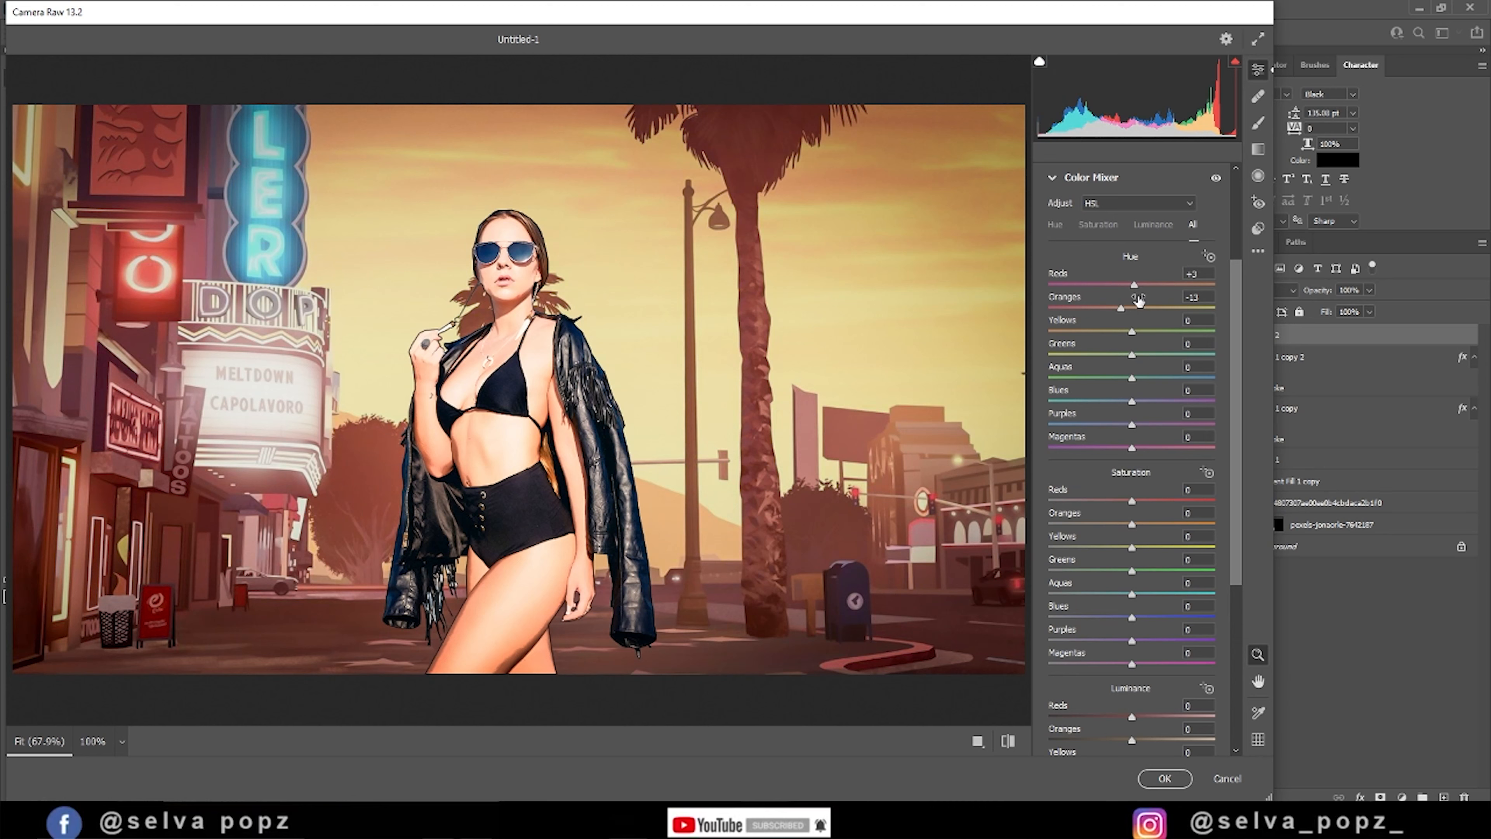
{"action": "left_click_drag", "start_coordinate": [1133, 402], "coordinate": [1102, 424]}
{"action": "left_click", "coordinate": [1164, 778]}
- Place the gta-5-7203 and RockstarGamesLauncher-Logo images from the GTA folder into the Photoshop poster document
{"action": "key", "text": "alt+Tab"}
{"action": "left_click", "coordinate": [352, 127]}
{"action": "double_click", "coordinate": [506, 138]}
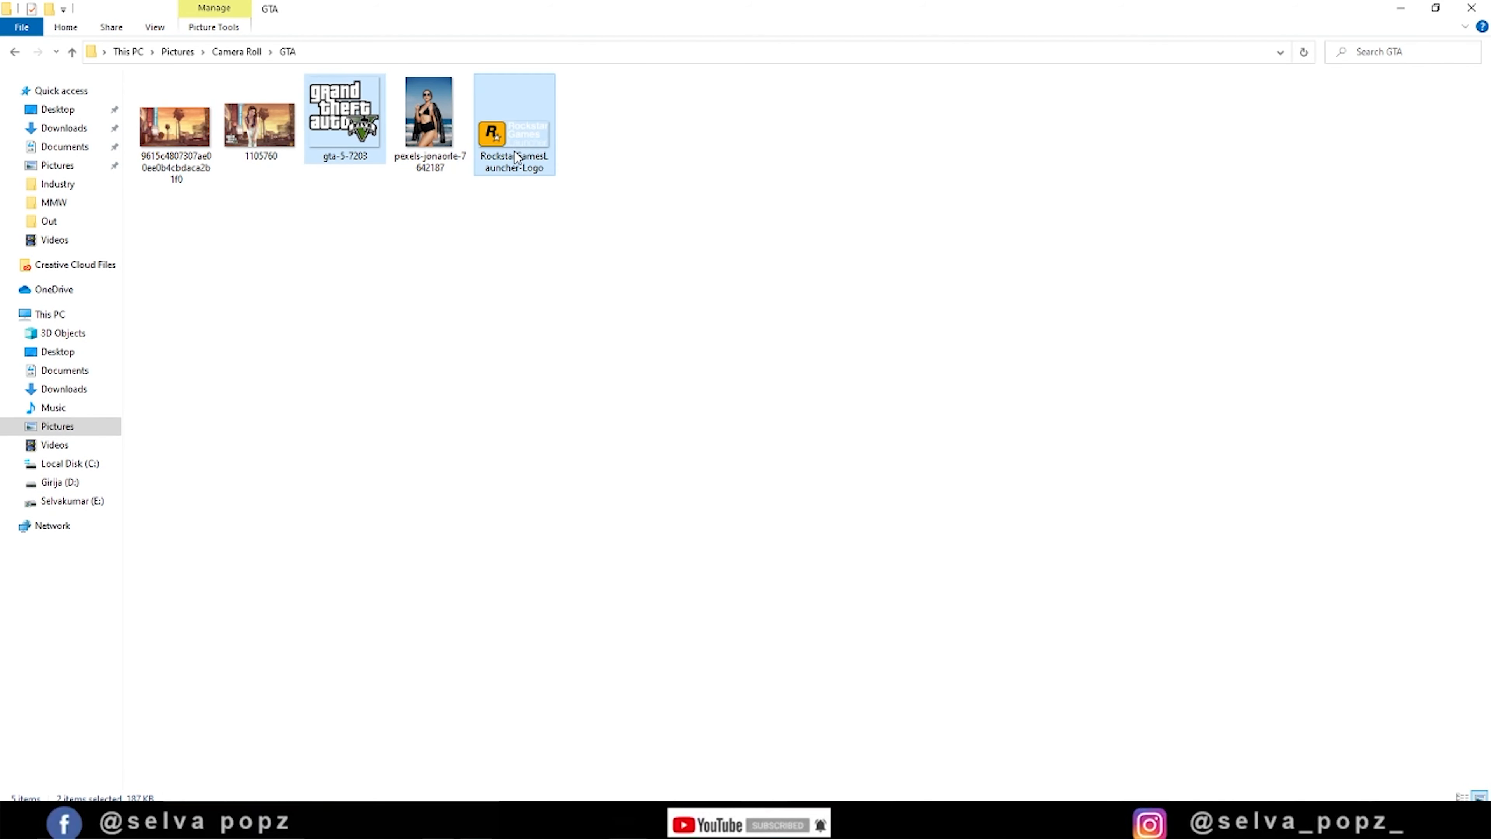
{"action": "left_click_drag", "start_coordinate": [673, 560], "coordinate": [642, 558]}
{"action": "key", "text": "alt+Tab"}
{"action": "key", "text": "Return"}
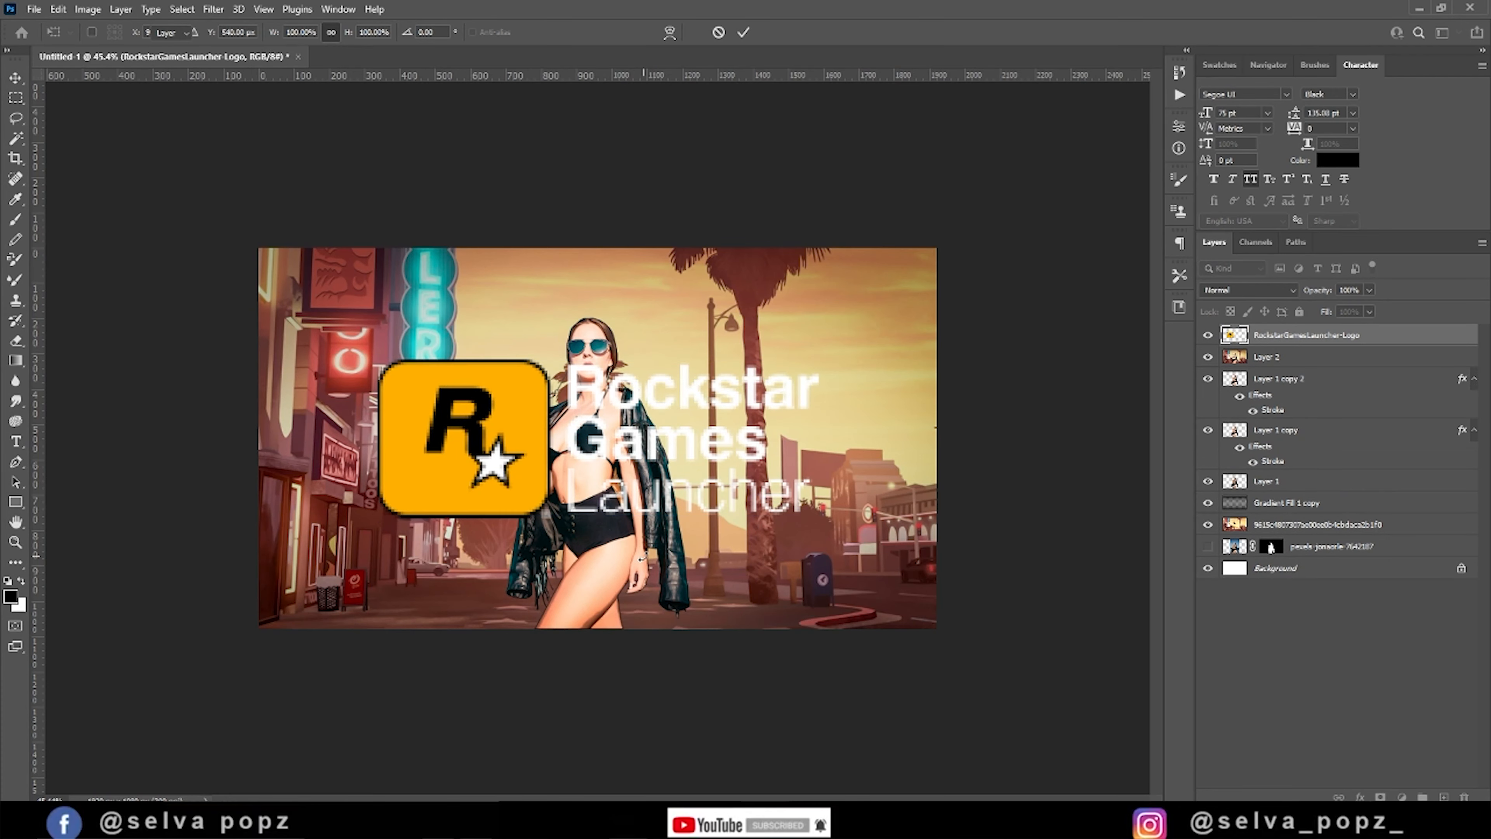
{"action": "key", "text": "Return"}
- Scale down the Grand Theft Auto Five logo and position it over the street to the woman's left
{"action": "key", "text": "ctrl+t"}
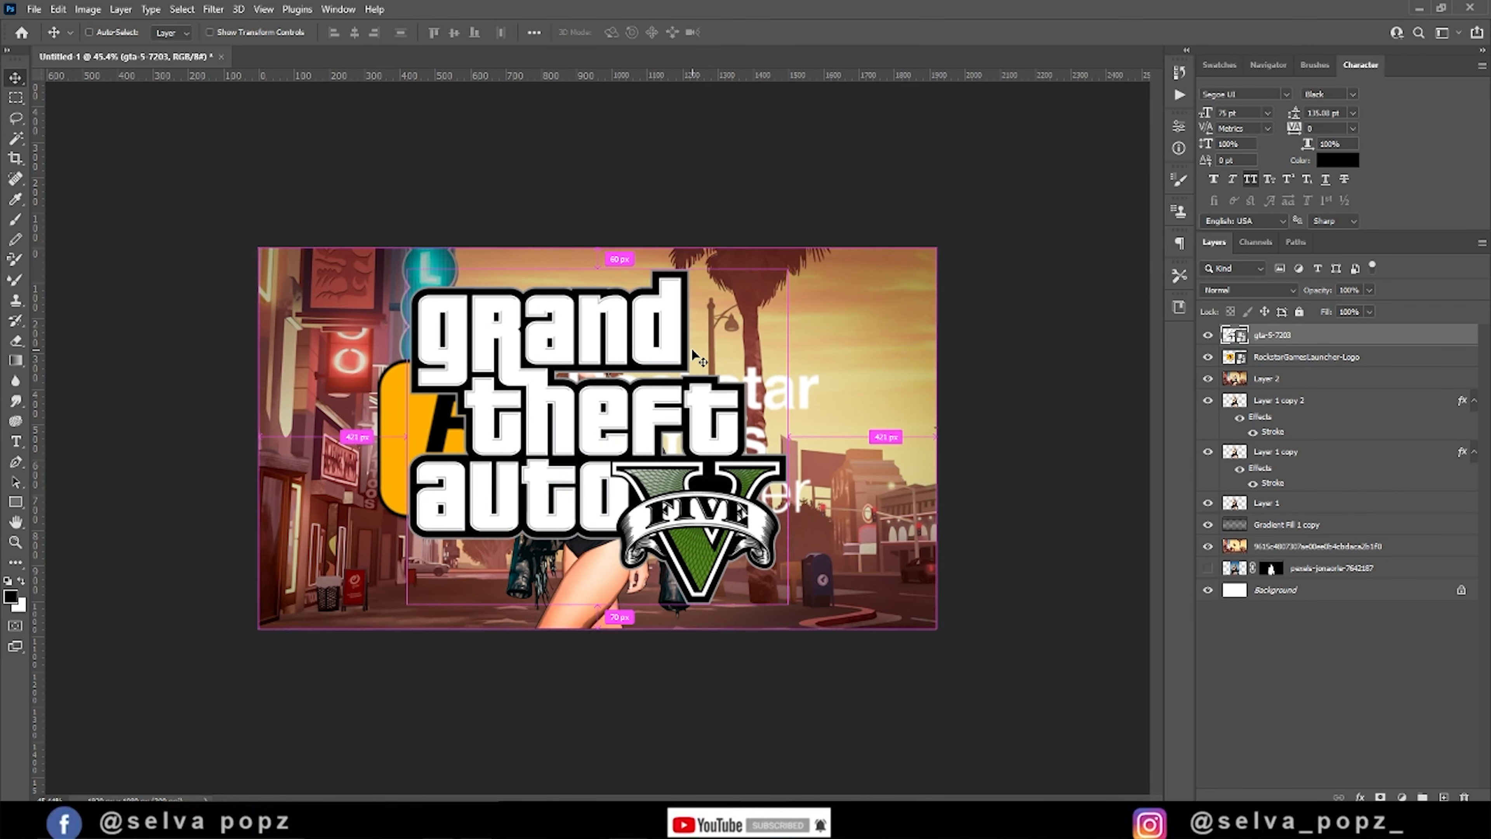
{"action": "left_click_drag", "start_coordinate": [785, 256], "coordinate": [650, 366]}
{"action": "left_click_drag", "start_coordinate": [542, 432], "coordinate": [376, 516]}
{"action": "key", "text": "Return"}
- Select the "Rockstar Games Launcher" wording on the Rockstar logo layer, delete it and clear the selection
{"action": "left_click", "coordinate": [516, 426]}
{"action": "scroll", "coordinate": [599, 437], "scroll_direction": "up", "scroll_amount": 2}
{"action": "key", "text": "m"}
{"action": "mouse_move", "coordinate": [649, 300]}
{"action": "left_mouse_down"}
{"action": "mouse_move", "coordinate": [890, 559]}
{"action": "mouse_move", "coordinate": [1051, 602]}
{"action": "left_mouse_up"}
{"action": "key", "text": "b"}
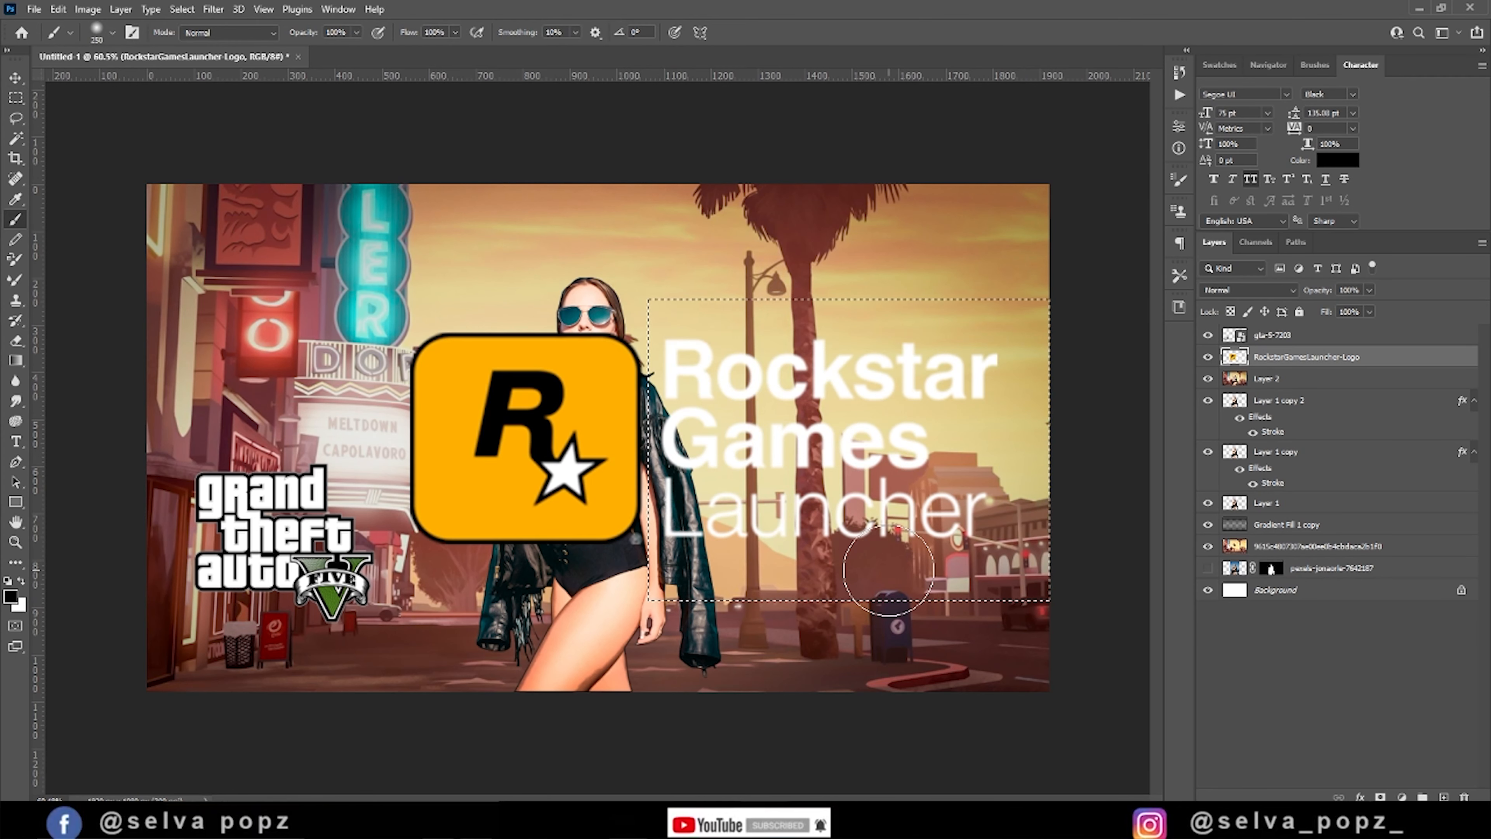
{"action": "key", "text": "Delete"}
{"action": "key", "text": "ctrl+d"}
- Shrink the yellow Rockstar badge to a small icon and place it in the poster's lower-right corner
{"action": "key", "text": "v"}
{"action": "key", "text": "ctrl+t"}
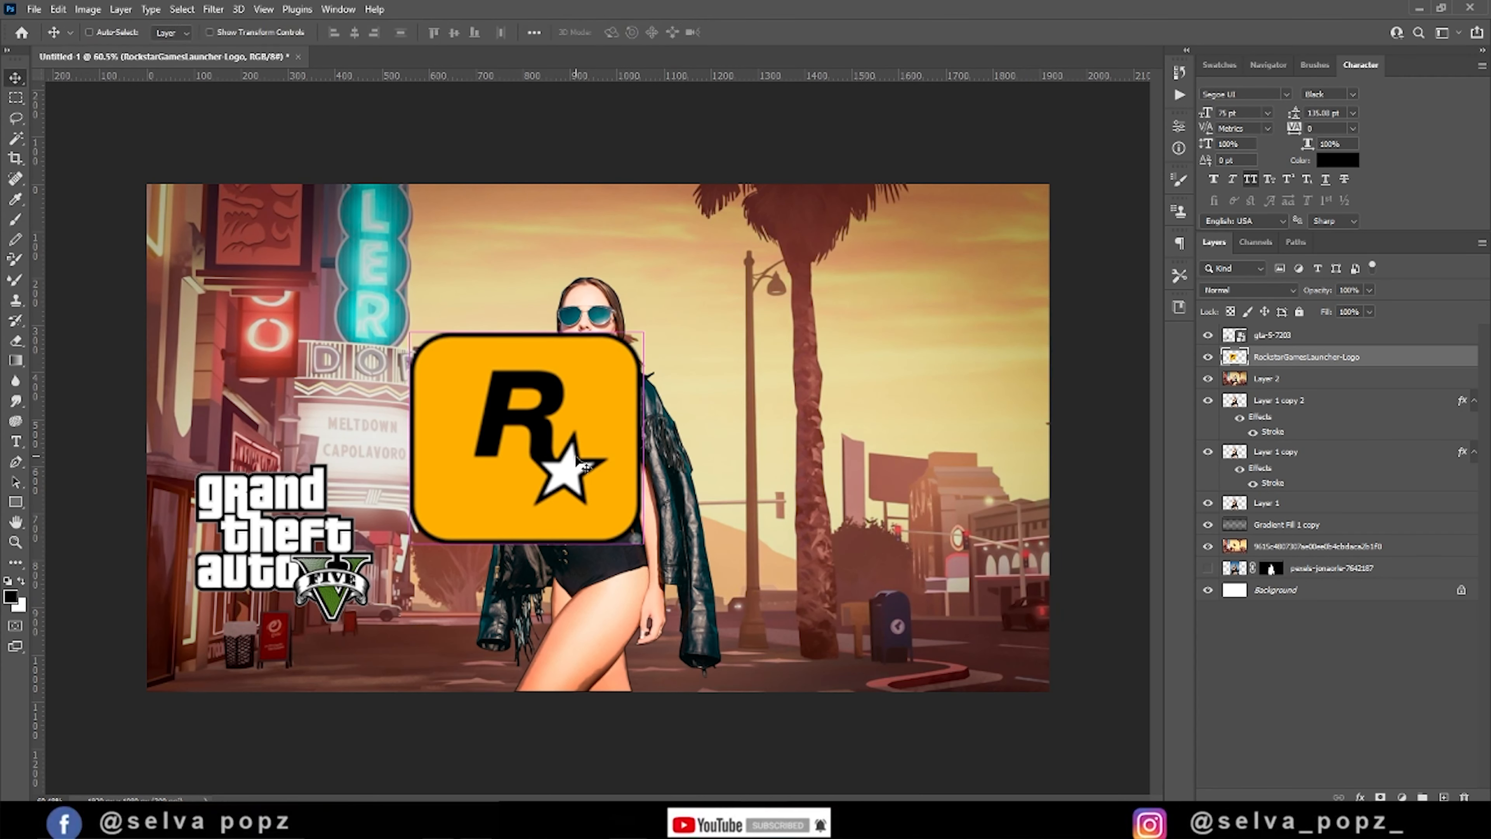
{"action": "left_click_drag", "start_coordinate": [640, 332], "coordinate": [1006, 657]}
{"action": "key", "text": "Return"}
{"action": "key", "text": "ctrl+minus"}
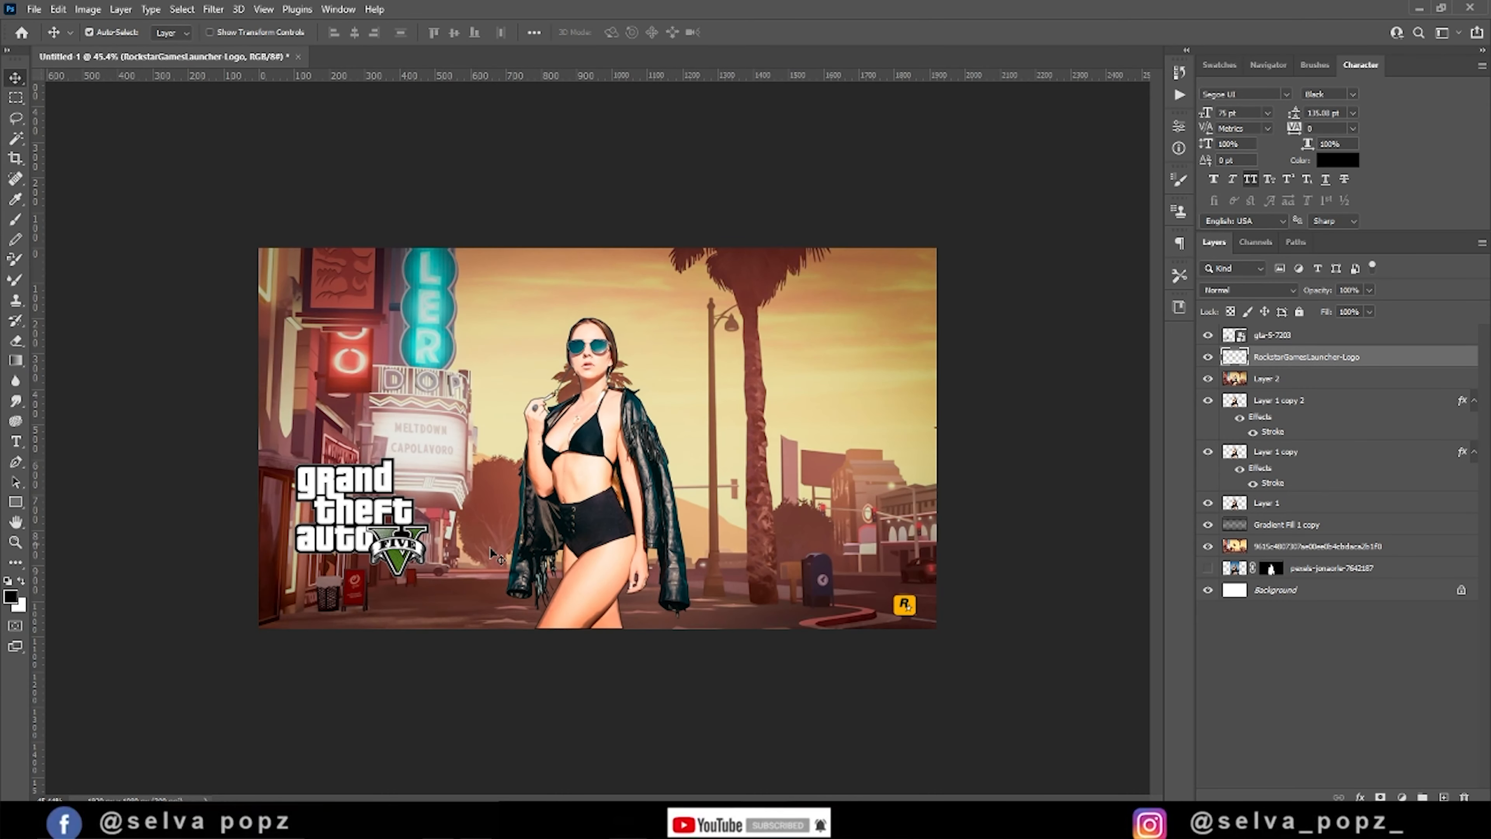
- Nudge the Grand Theft Auto Five logo towards the woman and enlarge it slightly
{"action": "left_click_drag", "start_coordinate": [389, 553], "coordinate": [409, 551]}
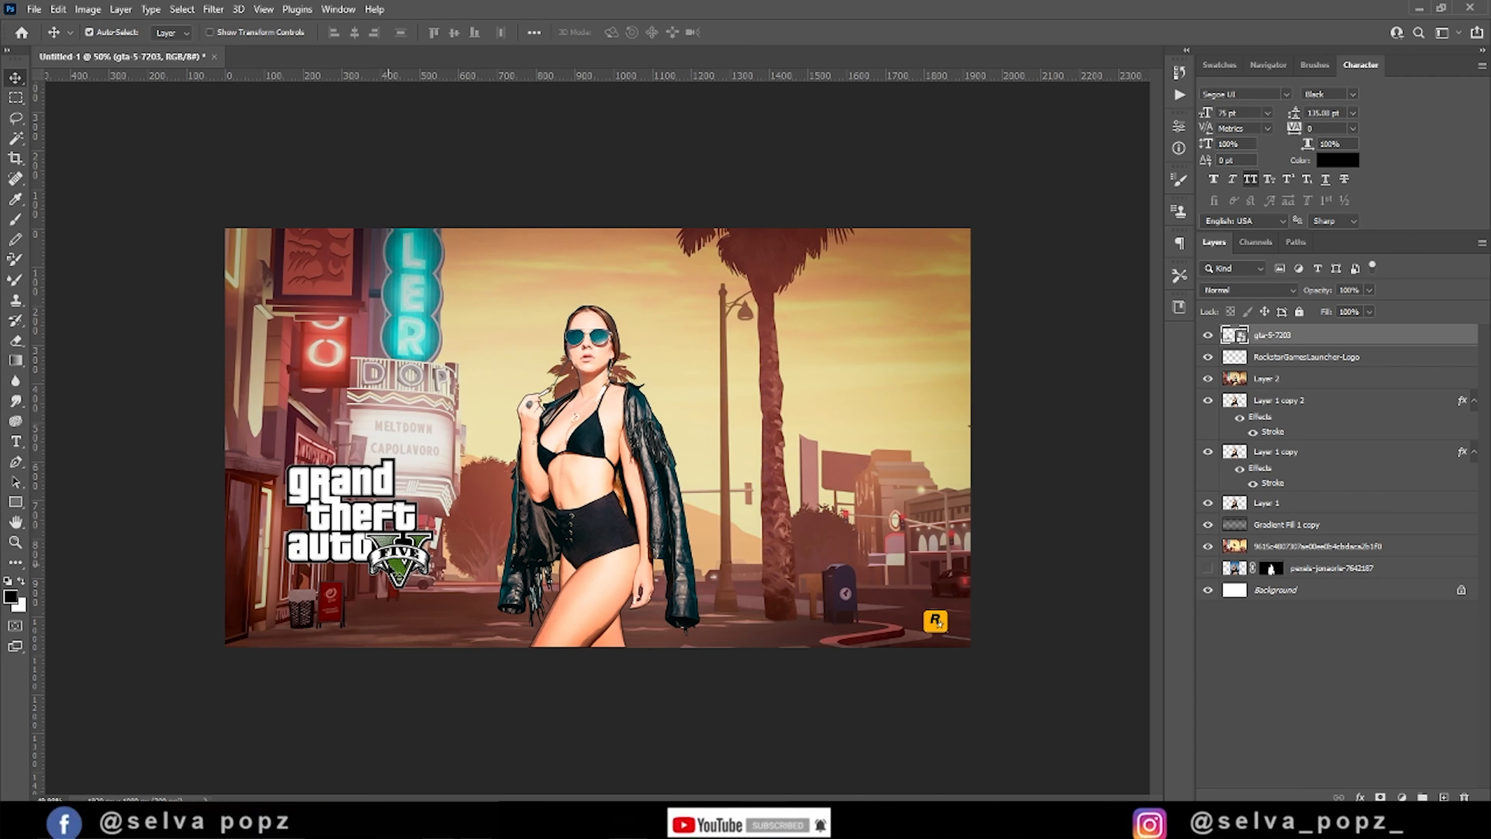
{"action": "key", "text": "ctrl+t"}
{"action": "mouse_move", "coordinate": [434, 597]}
{"action": "left_mouse_down", "text": "alt"}
{"action": "mouse_move", "coordinate": [446, 611]}
{"action": "mouse_move", "coordinate": [416, 579]}
{"action": "left_mouse_up", "text": "alt"}
{"action": "key", "text": "Return"}
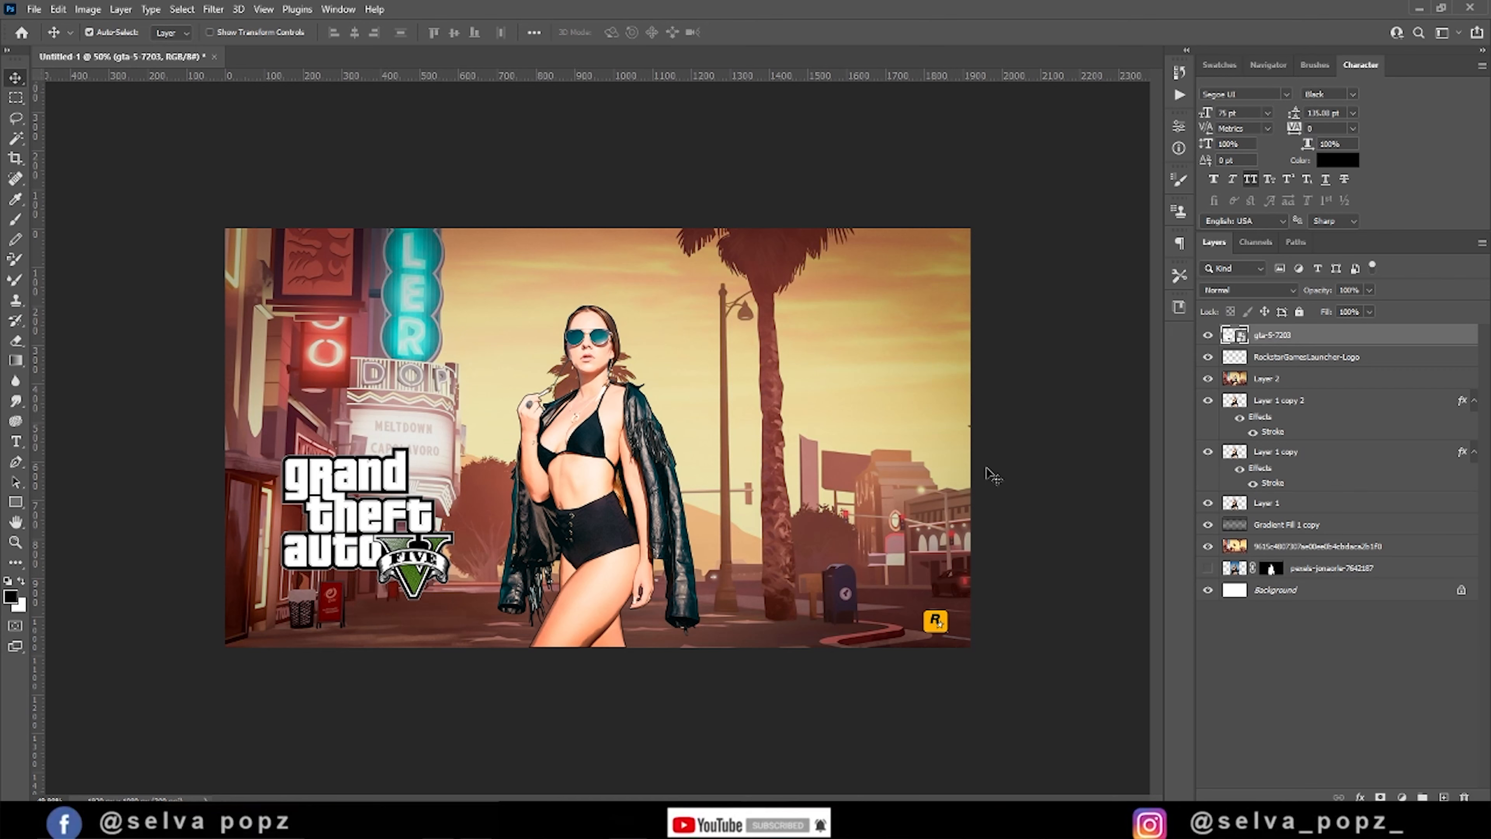
- Add a gradient fill layer directly above Layer 2, beneath both logos, keeping the offered gradient settings
{"action": "left_click", "coordinate": [1267, 379]}
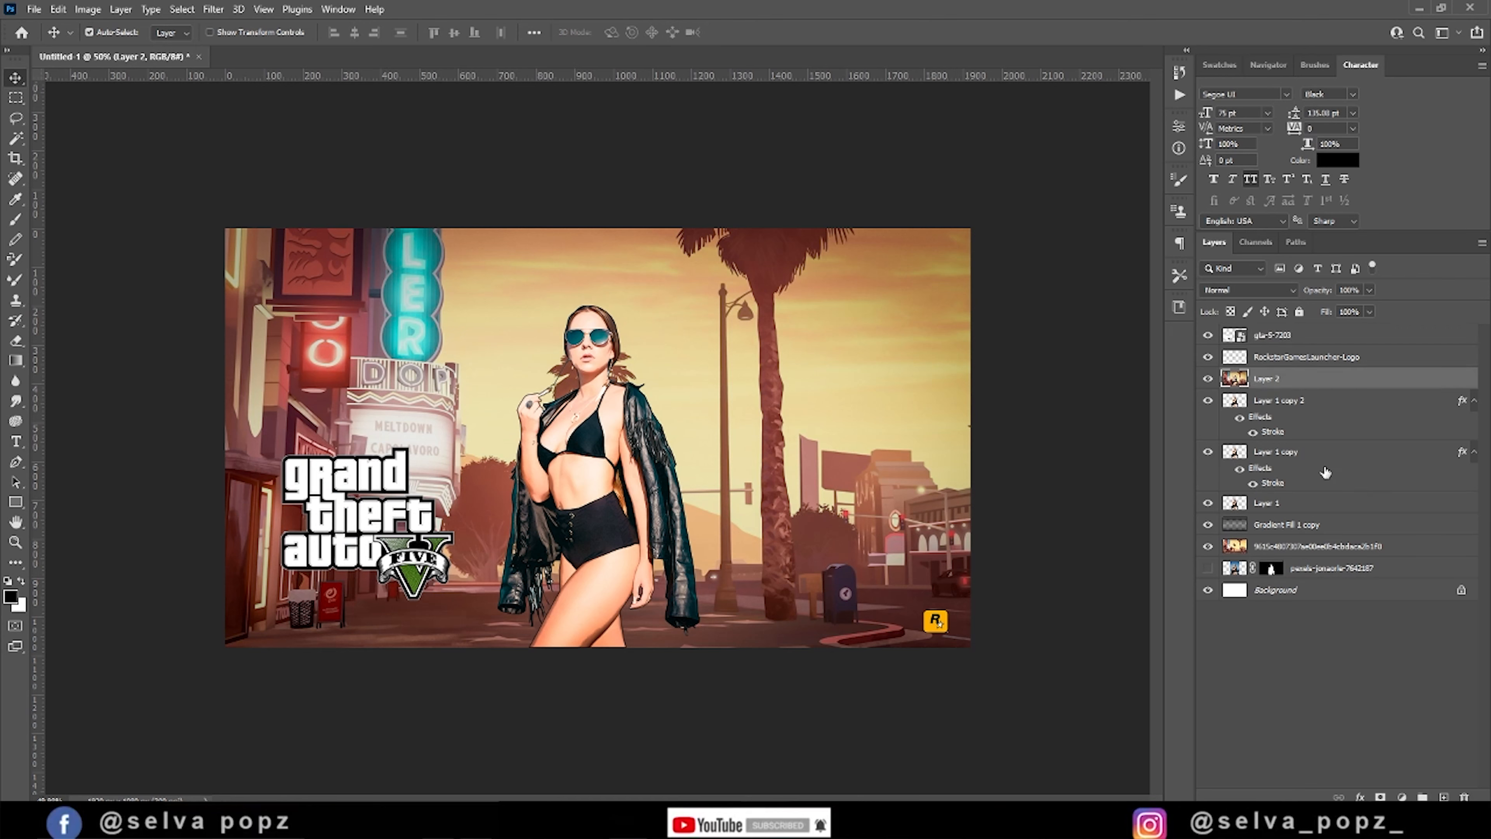
{"action": "left_click", "coordinate": [1402, 797]}
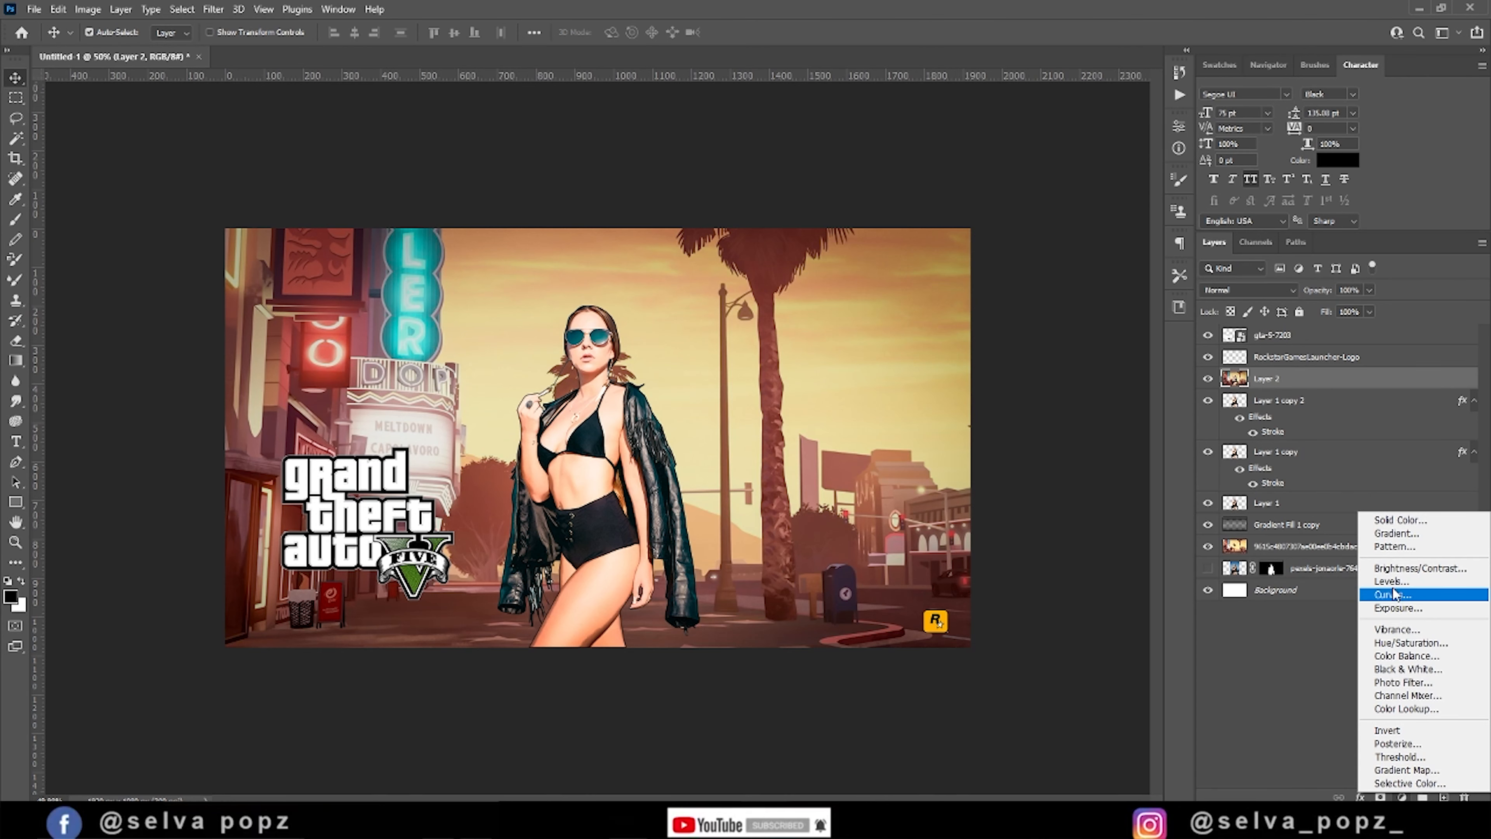
{"action": "left_click", "coordinate": [1394, 536]}
{"action": "key", "text": "Return"}
- Stamp the visible layers, duplicate the result and apply Crosshatch to the copy with Stroke Length 9, Sharpness 2 and Strength 1
{"action": "key", "text": "ctrl+shift+alt+e"}
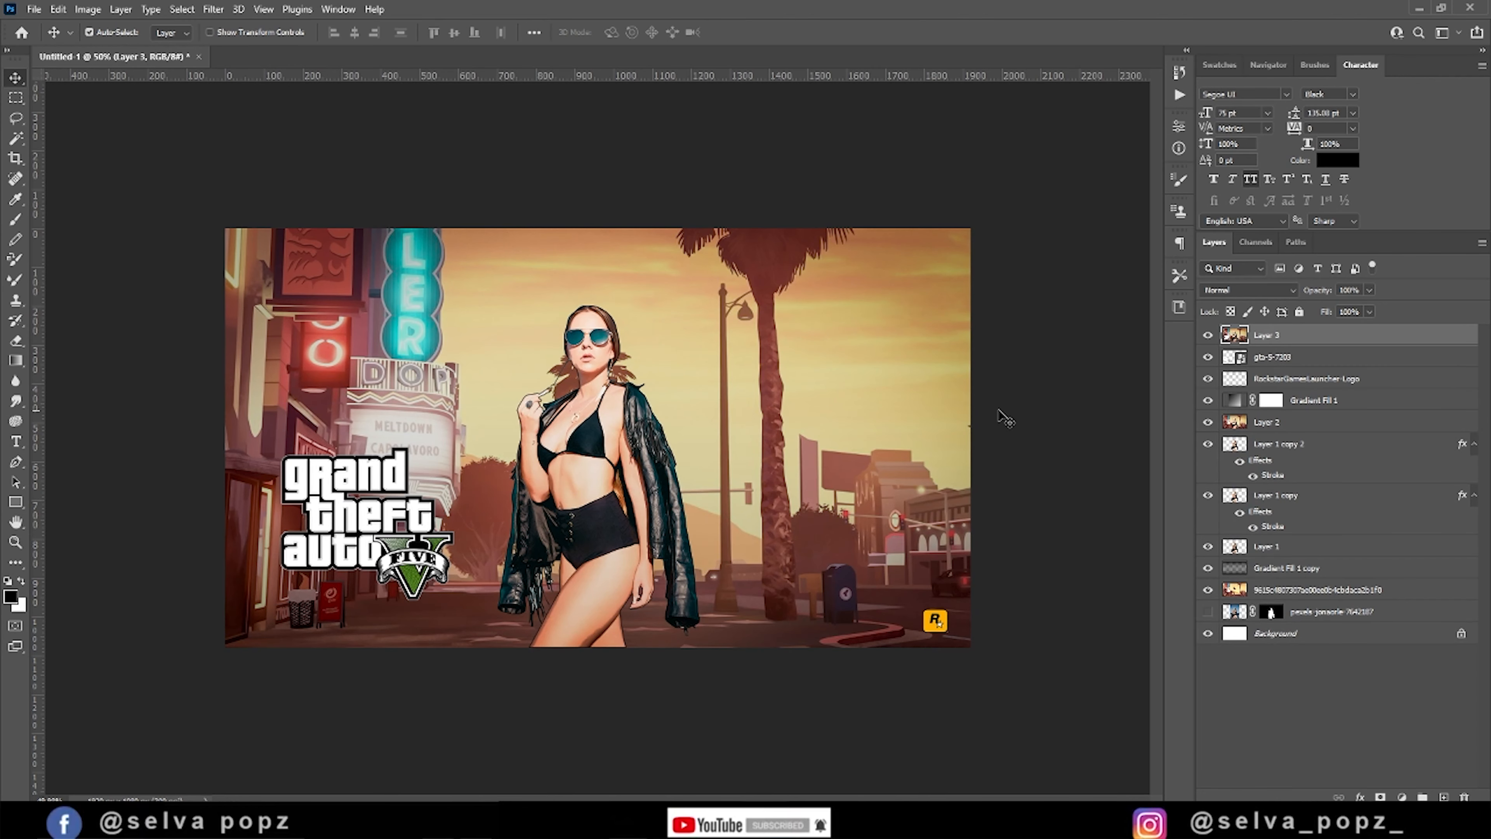
{"action": "key", "text": "ctrl+j"}
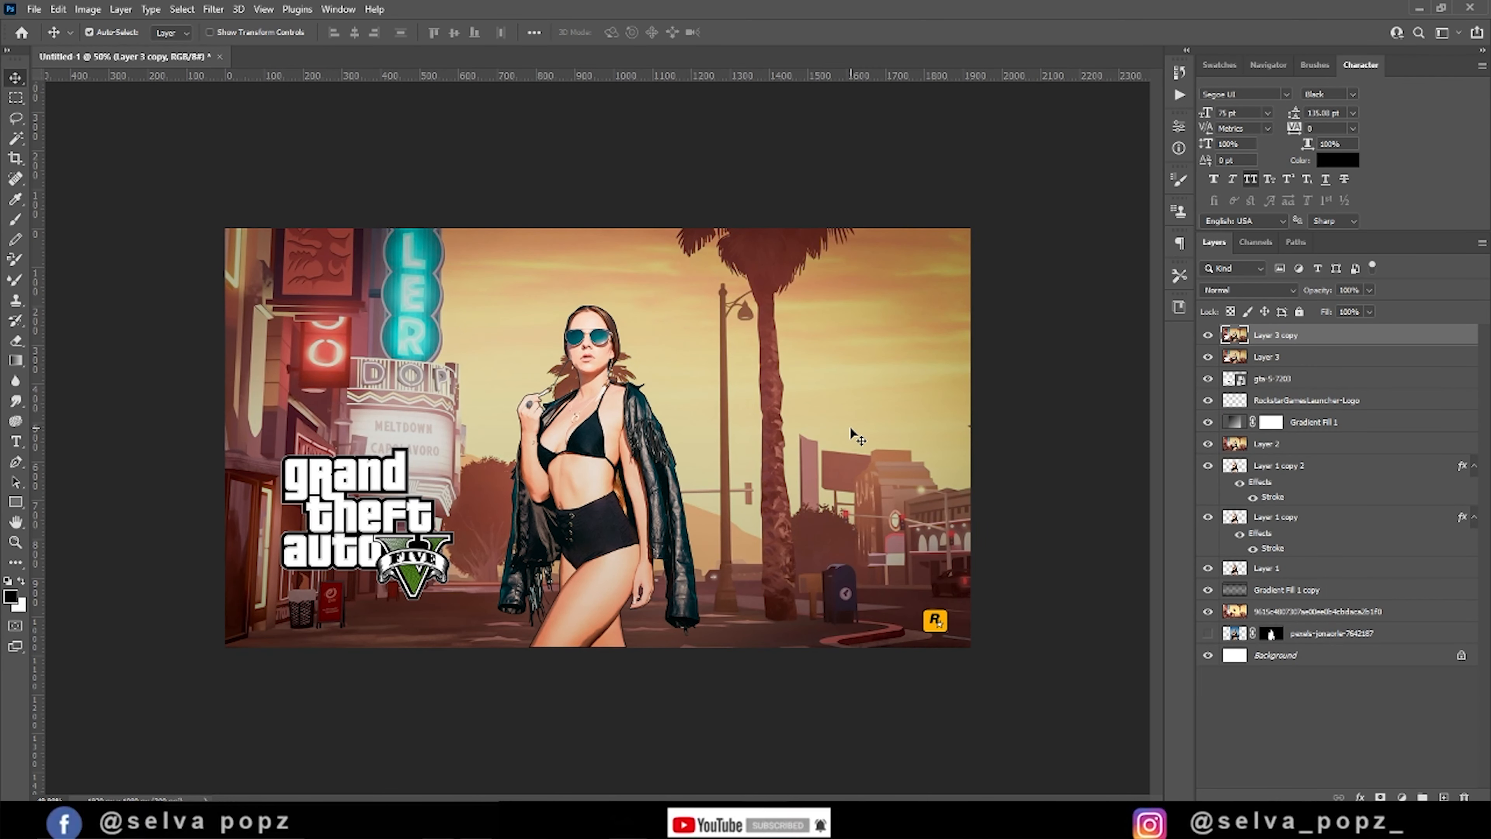
{"action": "left_click", "coordinate": [221, 10]}
{"action": "left_click", "coordinate": [242, 95]}
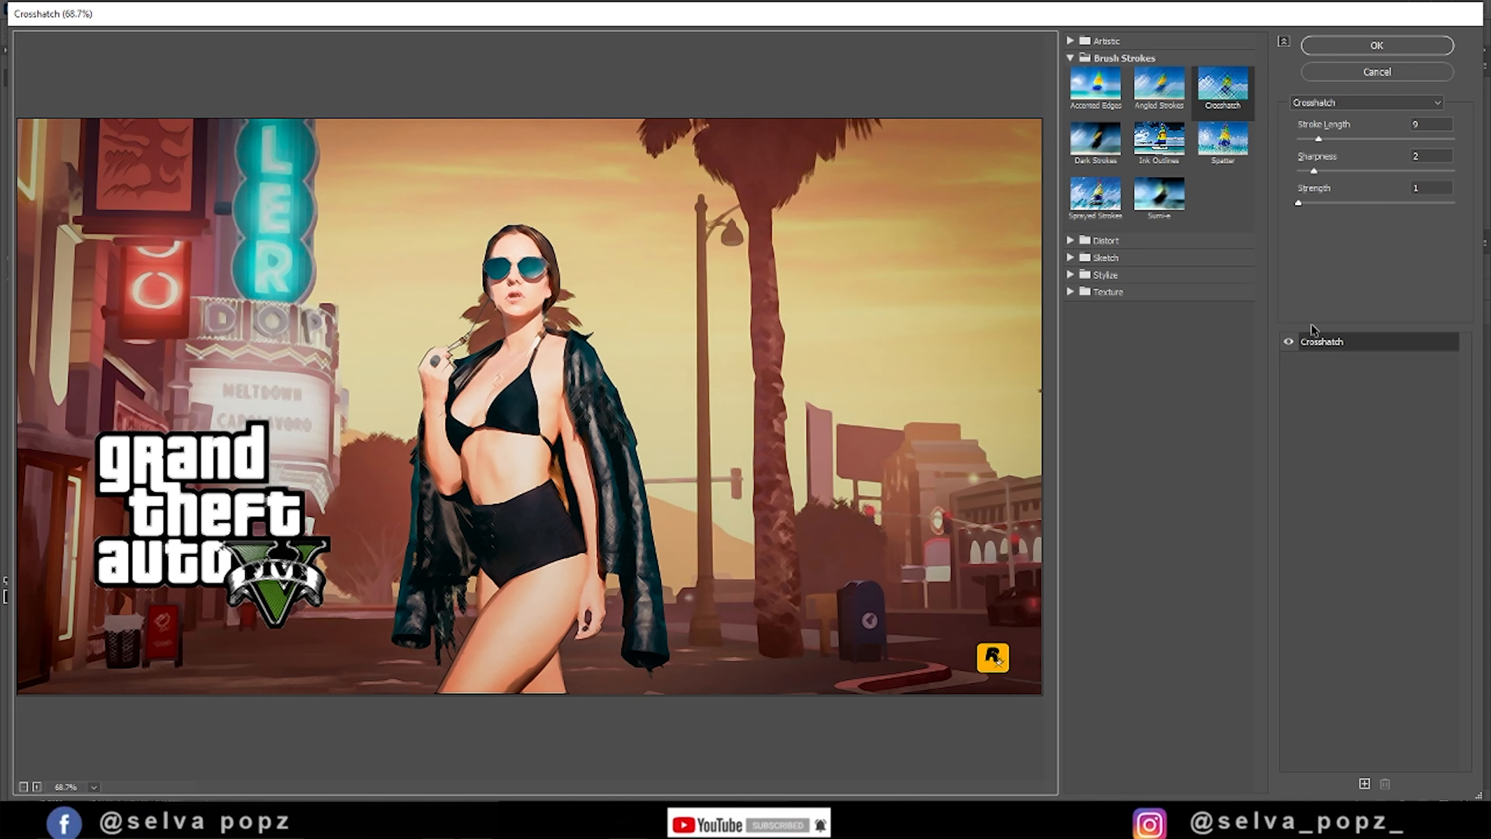
{"action": "left_click", "coordinate": [1345, 47]}
- Reduce the crosshatched poster copy's opacity to 48%, compare the poster with and without it and deselect the layer
{"action": "left_click", "coordinate": [1207, 335]}
{"action": "left_click", "coordinate": [1208, 335]}
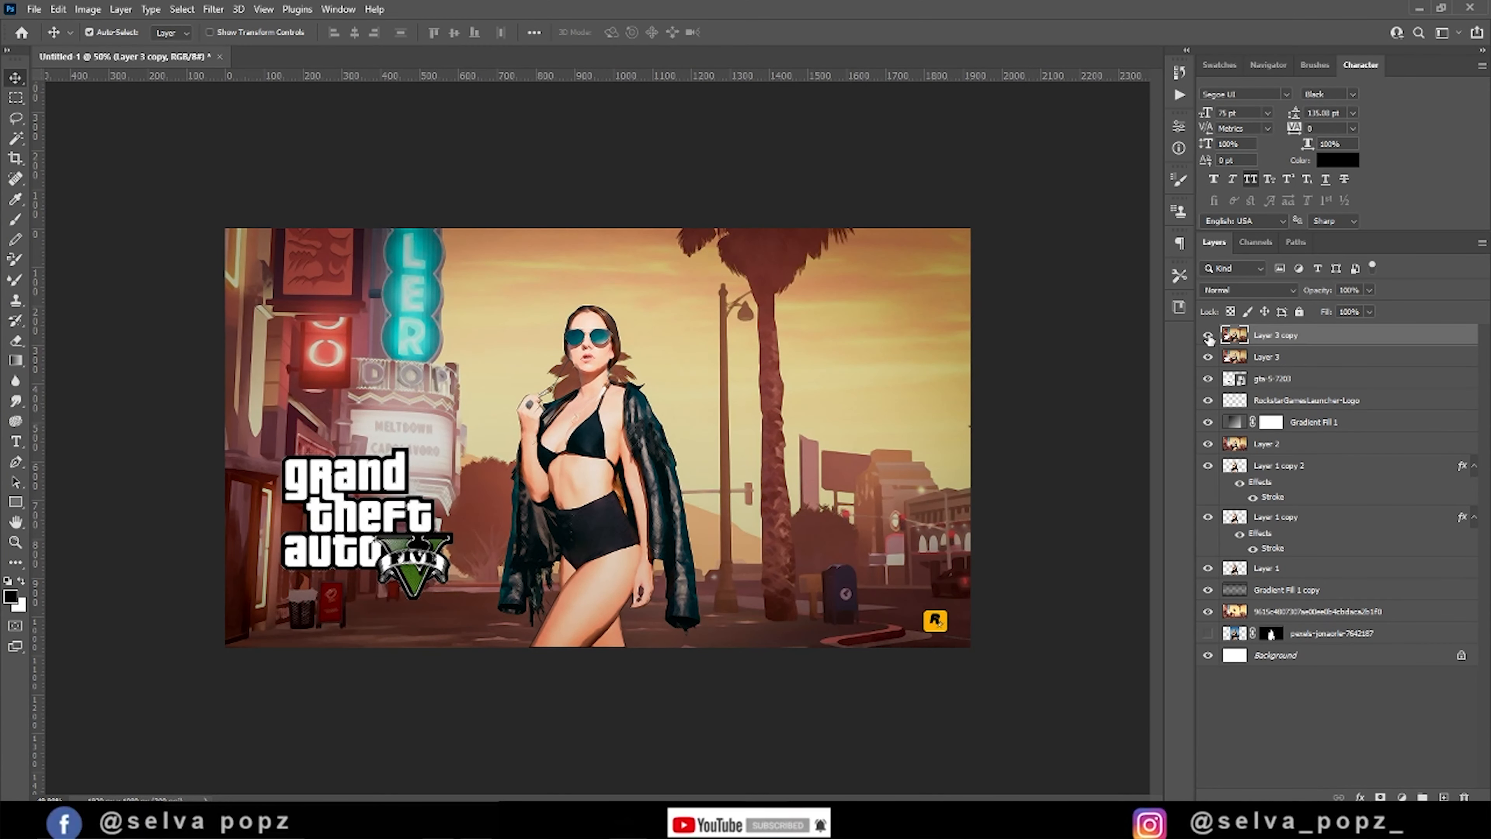
{"action": "left_click_drag", "start_coordinate": [1312, 294], "coordinate": [1284, 292]}
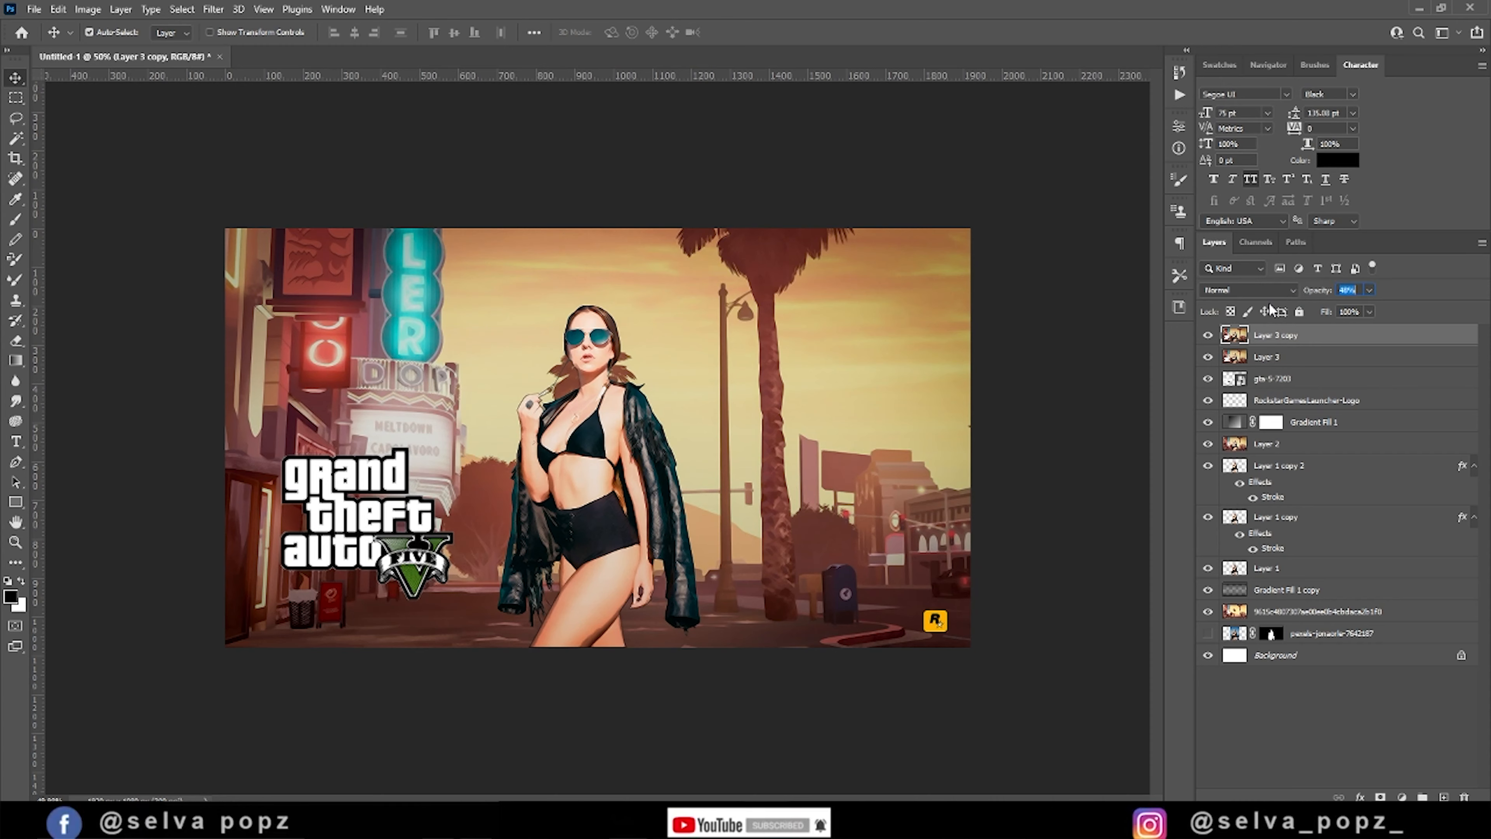
{"action": "left_click", "coordinate": [1208, 336]}
{"action": "left_click", "coordinate": [1208, 335]}
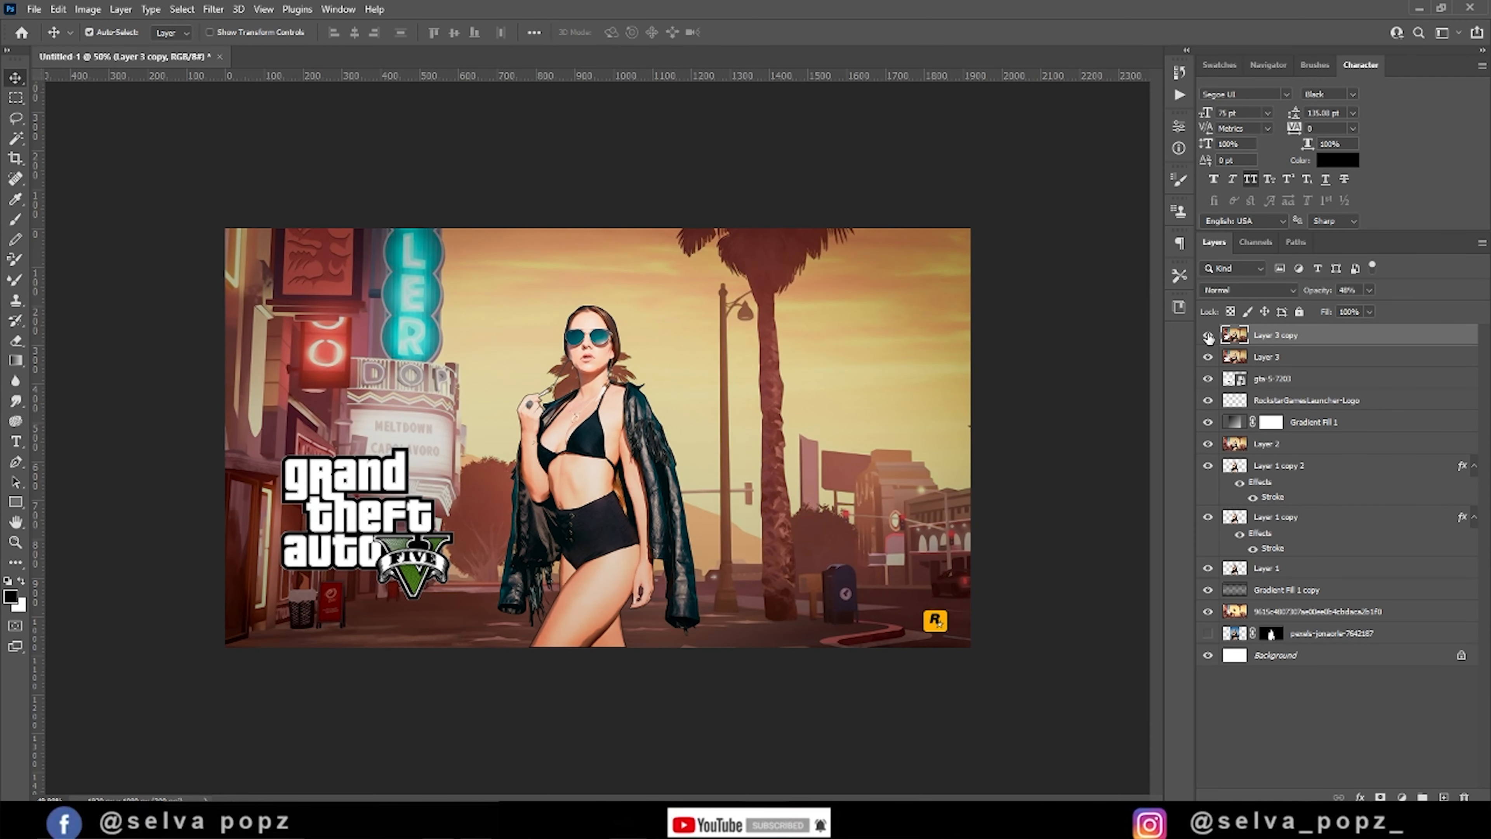
{"action": "left_click", "coordinate": [1073, 376]}
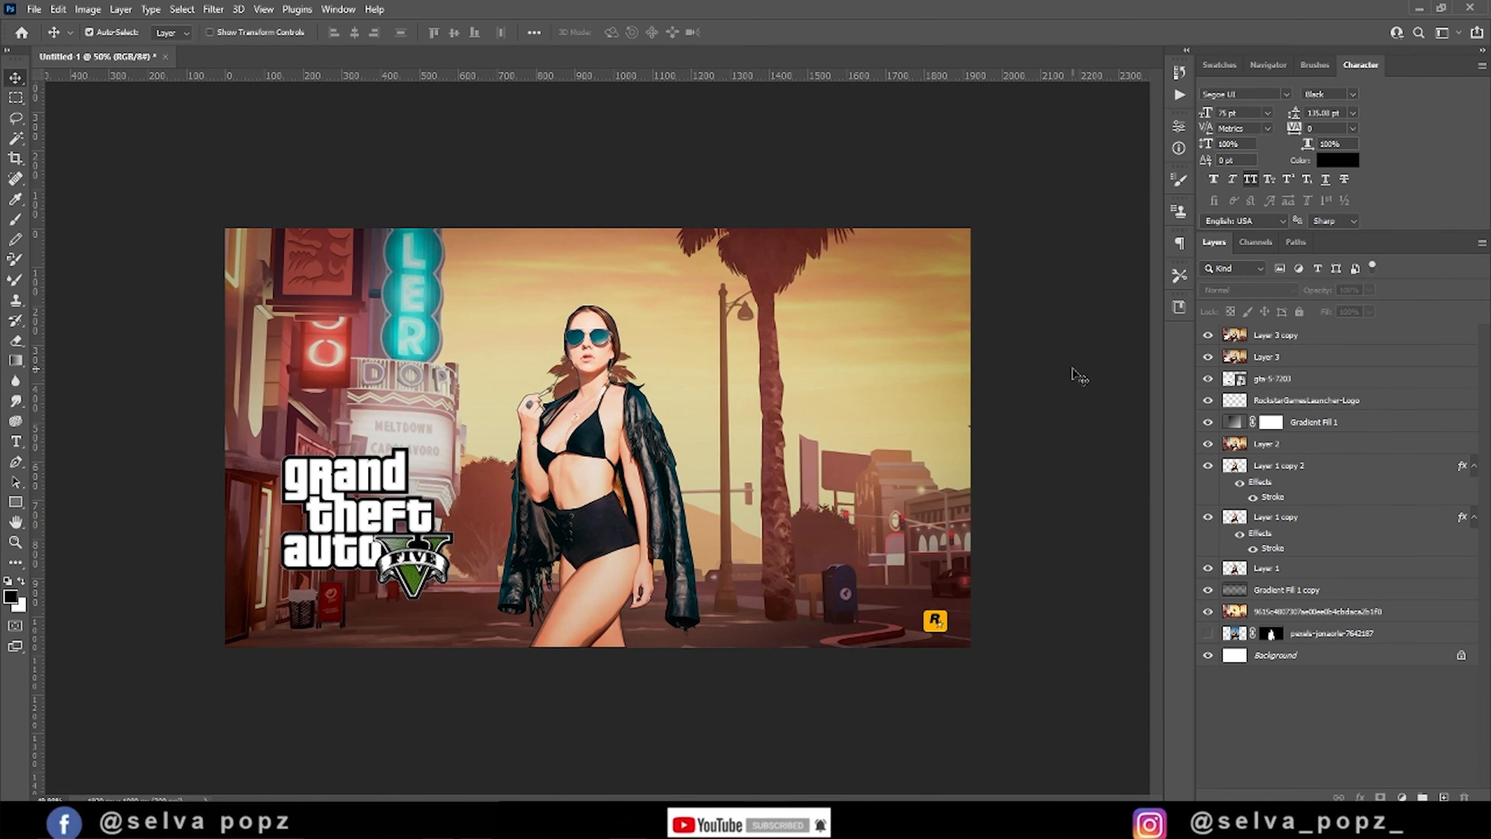
- Start saving the poster as a Photoshop file and browse to the Pictures folder
{"action": "key", "text": "ctrl+s"}
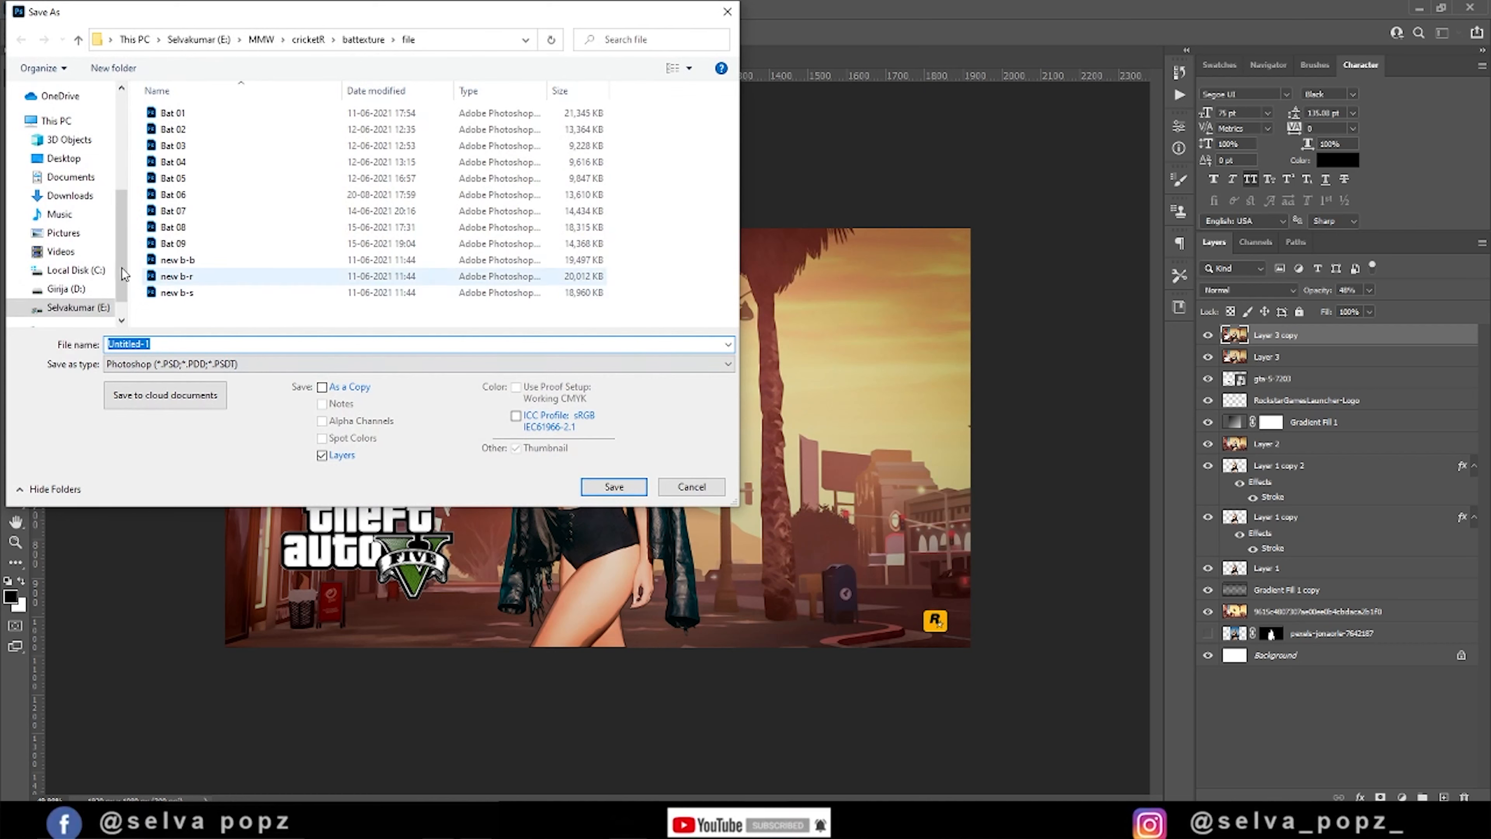
{"action": "left_click", "coordinate": [63, 233]}
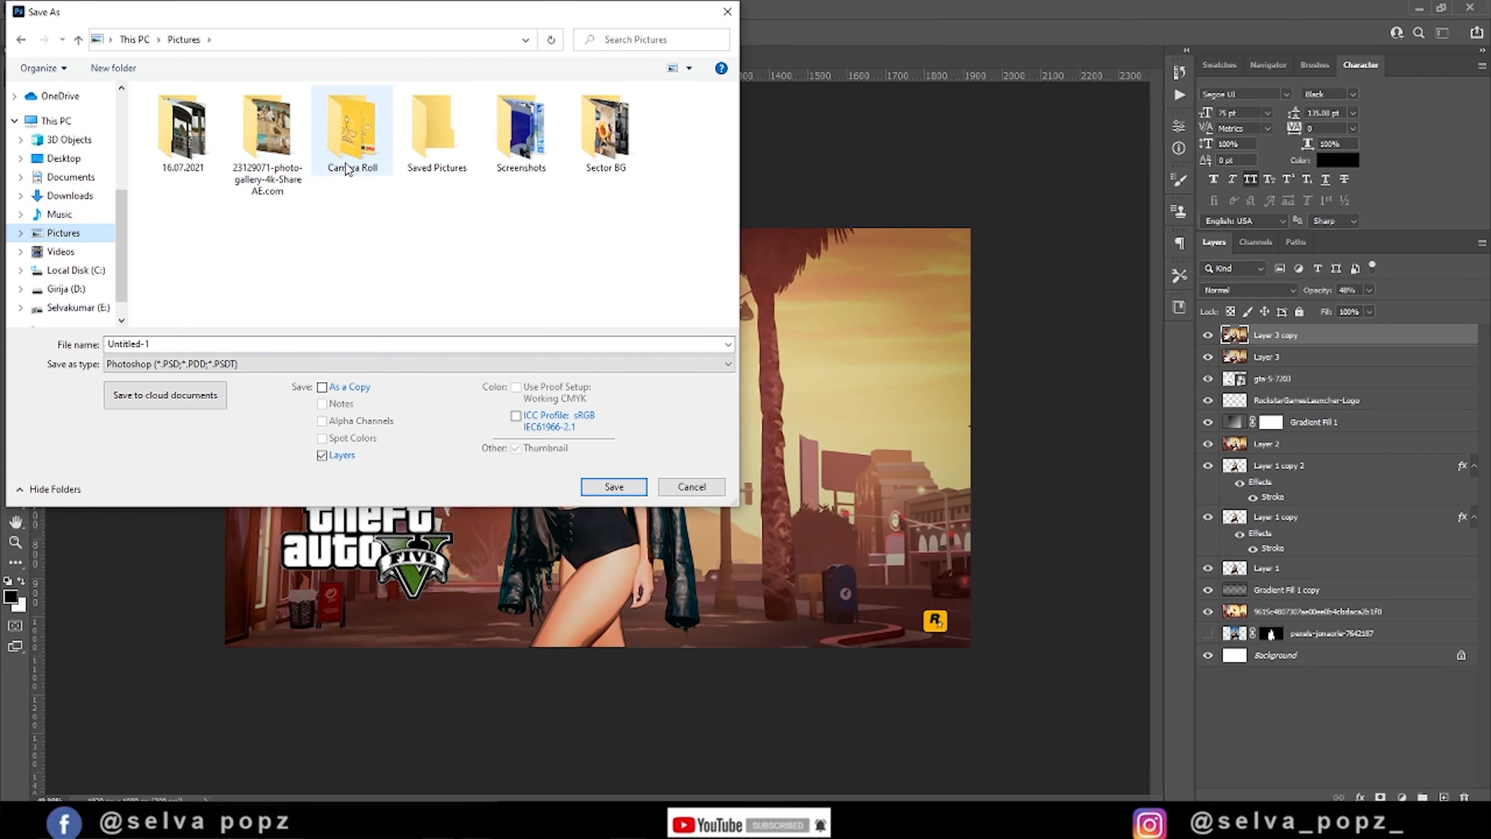